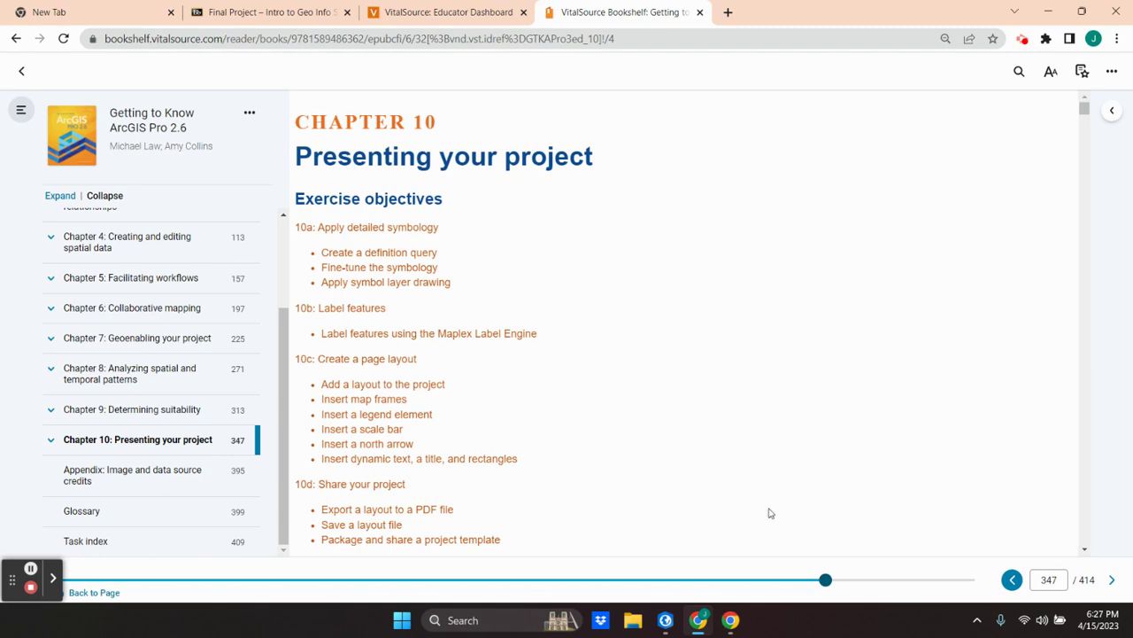
Review the GIS Final Project requirements, possible data sources and items to turn in on the Blackboard course page.
click(268, 12)
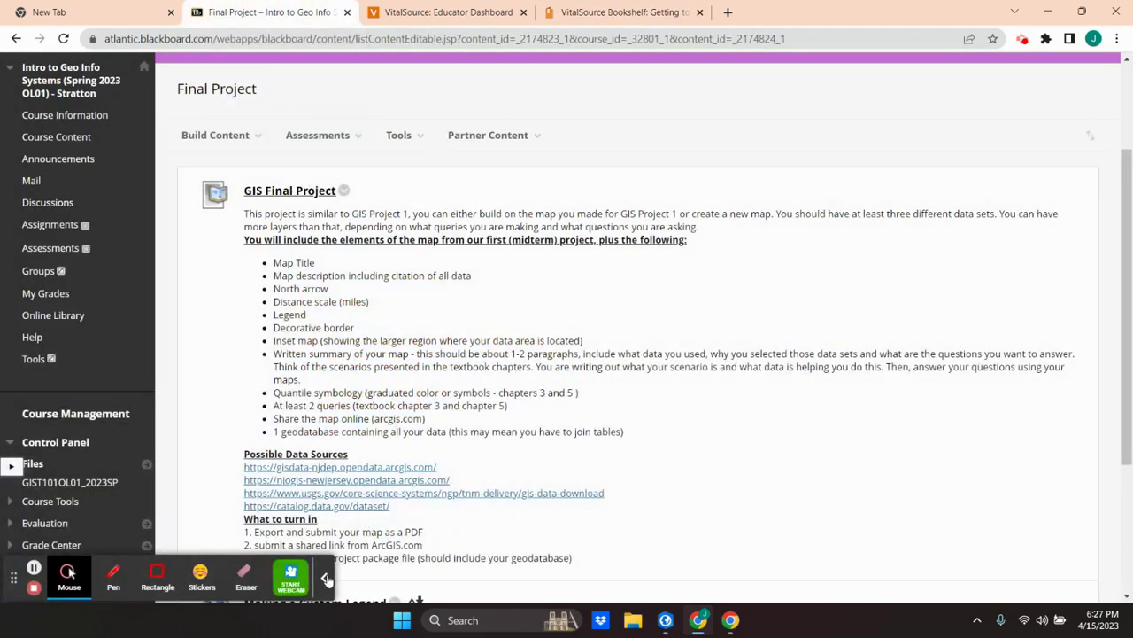
scroll(412, 515, up, 3)
scroll(411, 515, down, 1)
scroll(412, 515, down, 2)
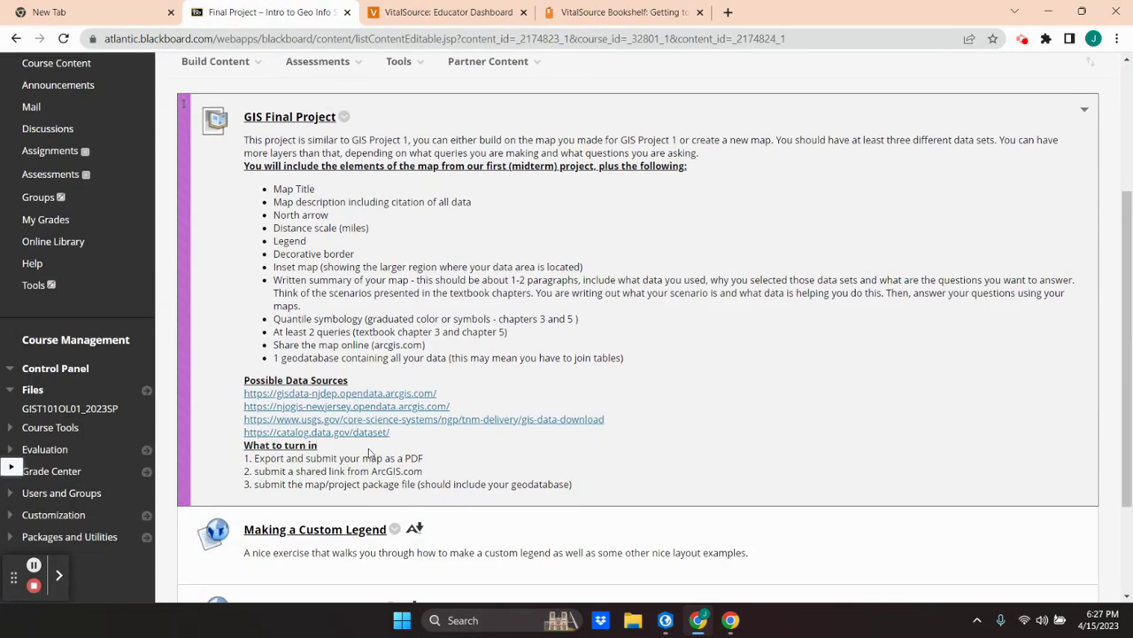
scroll(425, 316, up, 1)
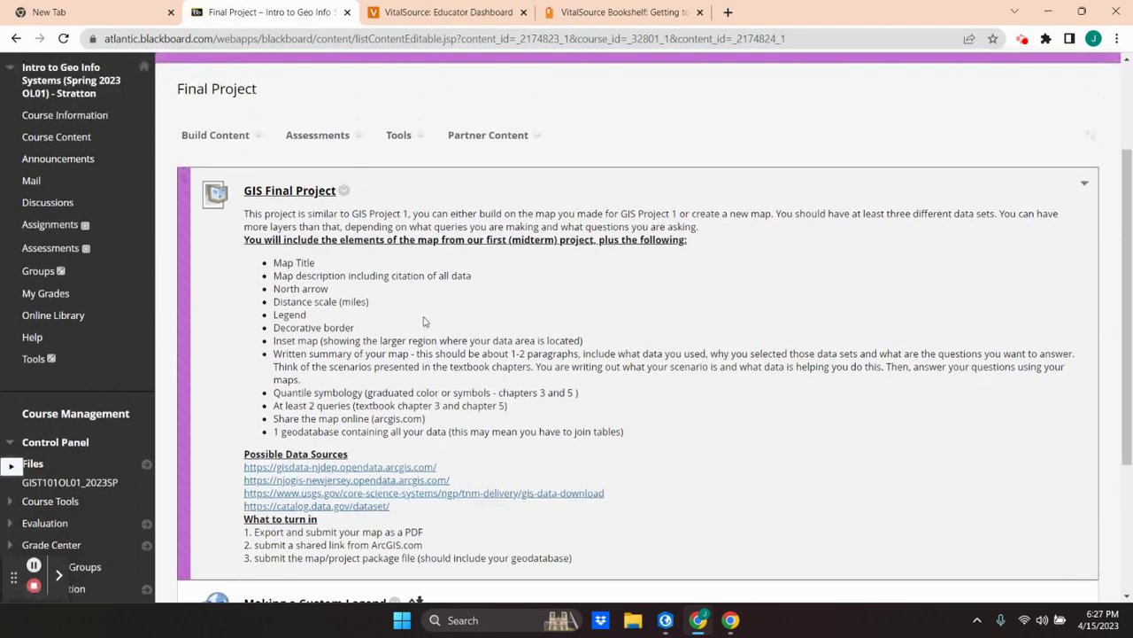
scroll(423, 321, down, 2)
scroll(423, 321, up, 2)
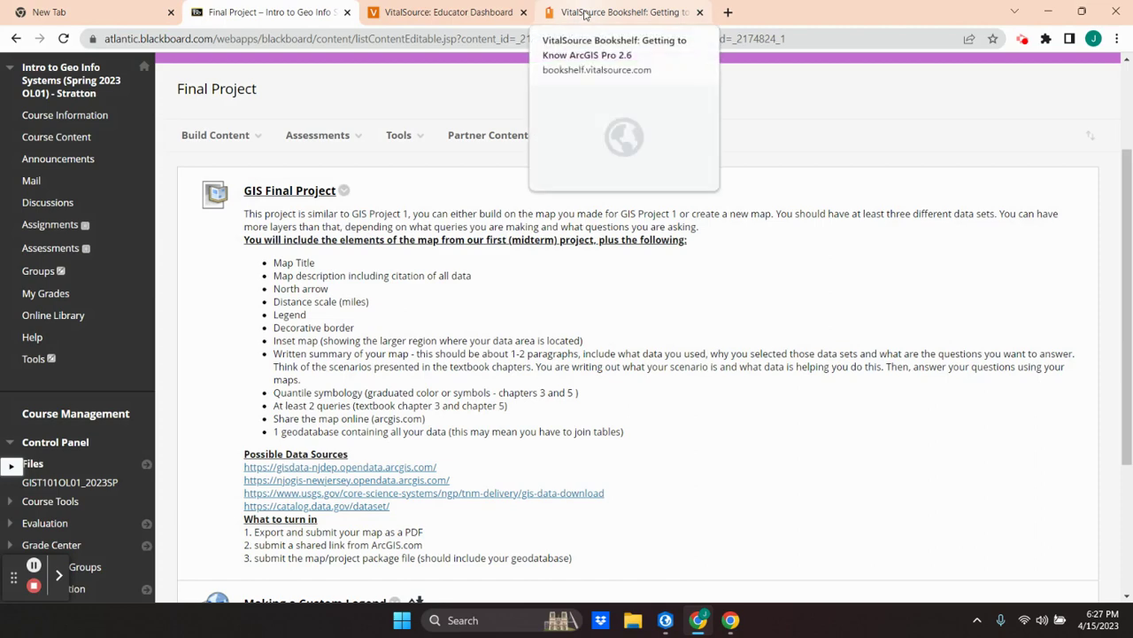
Switch to the VitalSource textbook and skim the Chapter 10 exercise objectives and opening pages.
click(585, 13)
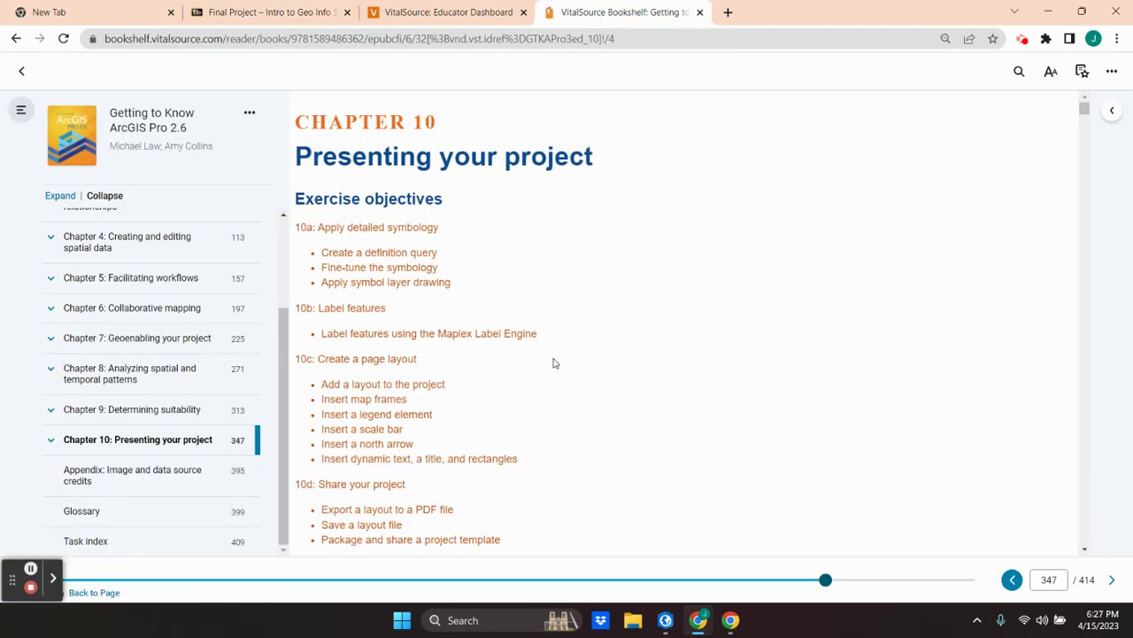
scroll(554, 363, down, 5)
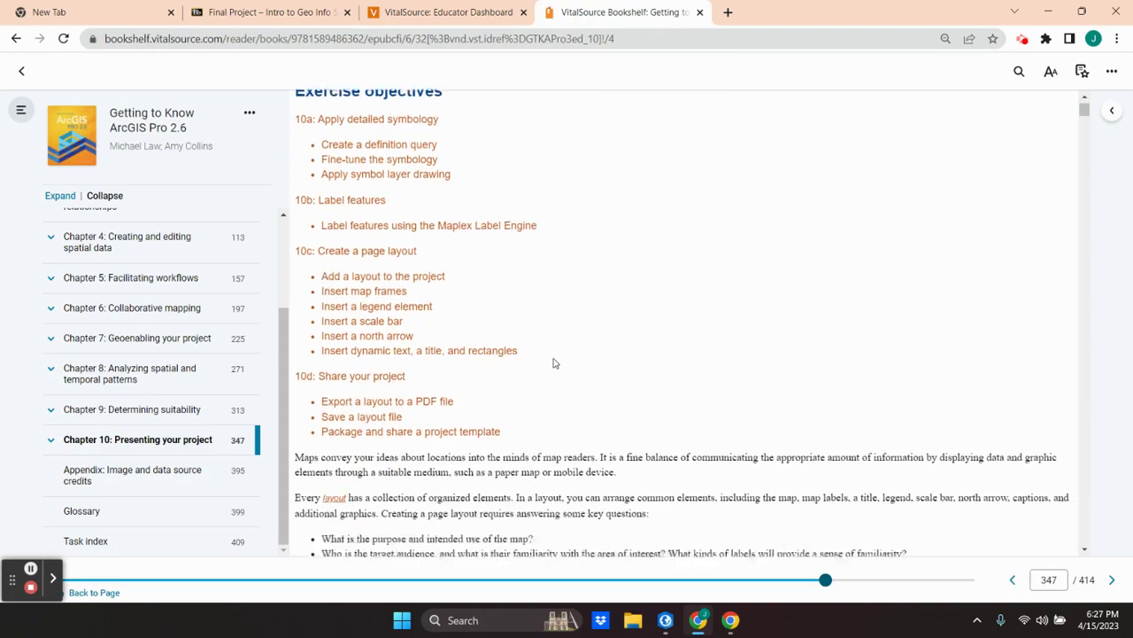
scroll(554, 363, down, 1)
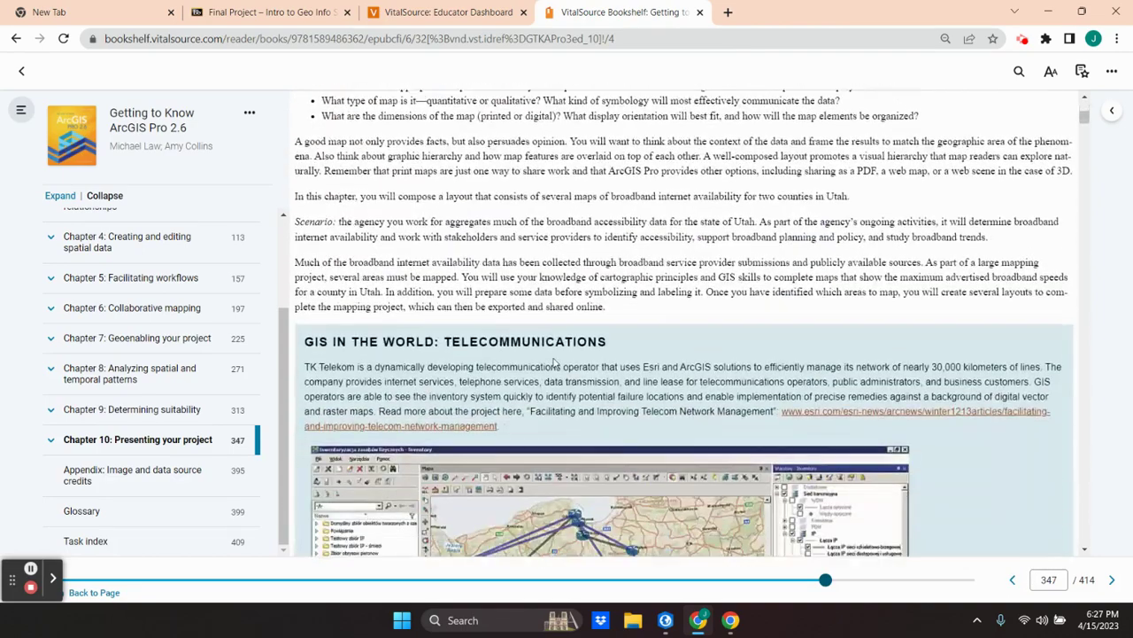
scroll(555, 363, up, 1)
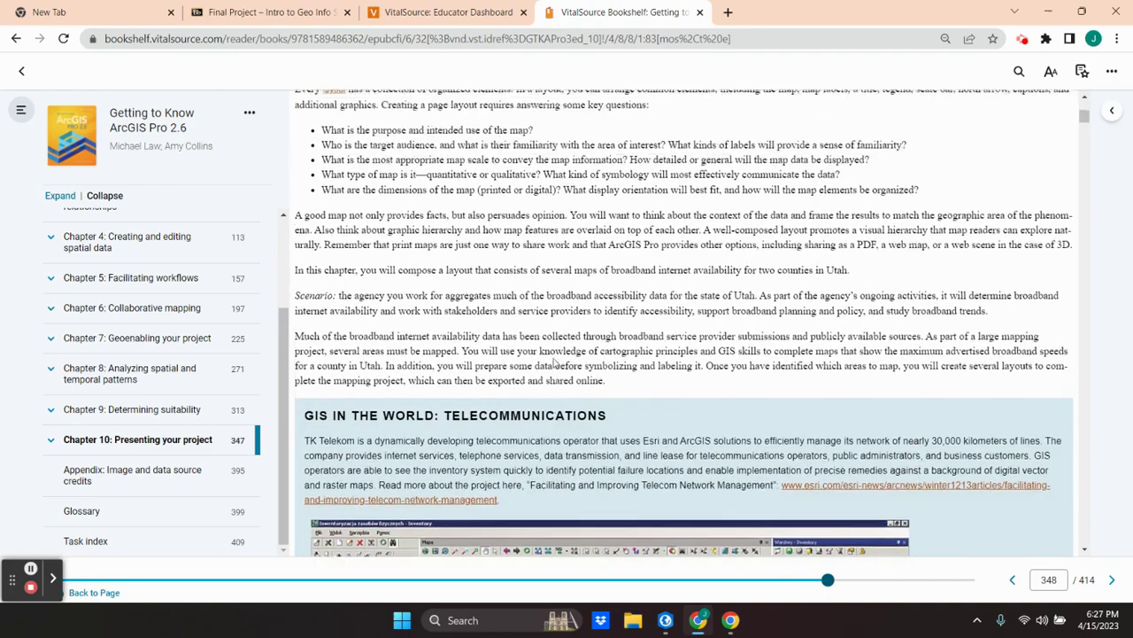
scroll(554, 364, down, 4)
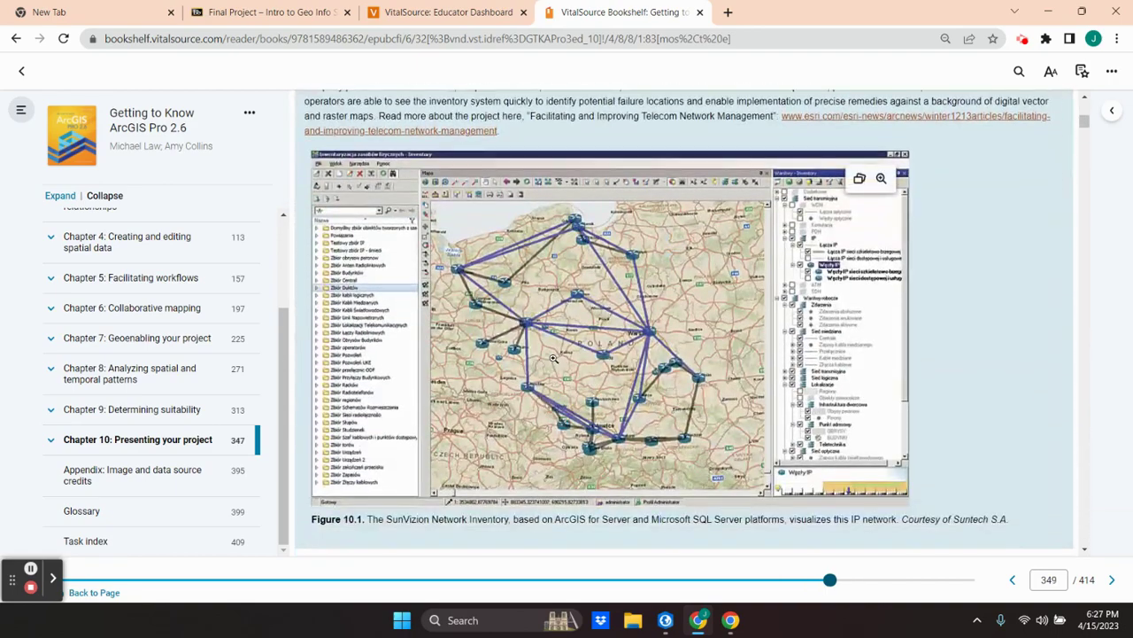
scroll(554, 361, up, 12)
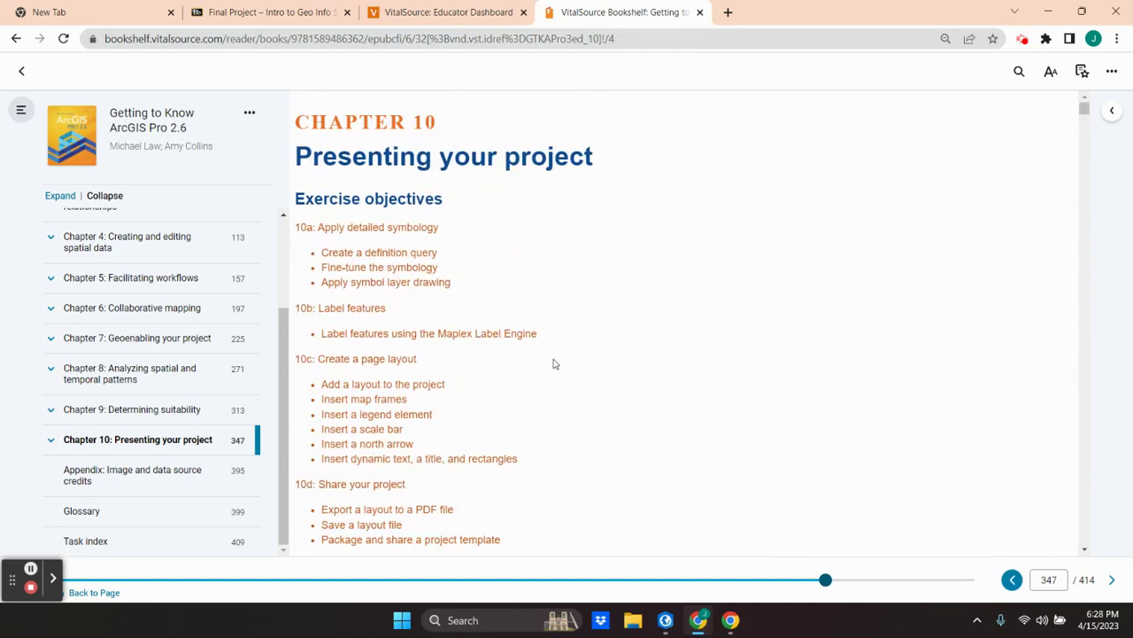
Read the Chapter 10 introduction, including the layout questions and the Utah broadband scenario.
scroll(625, 381, down, 3)
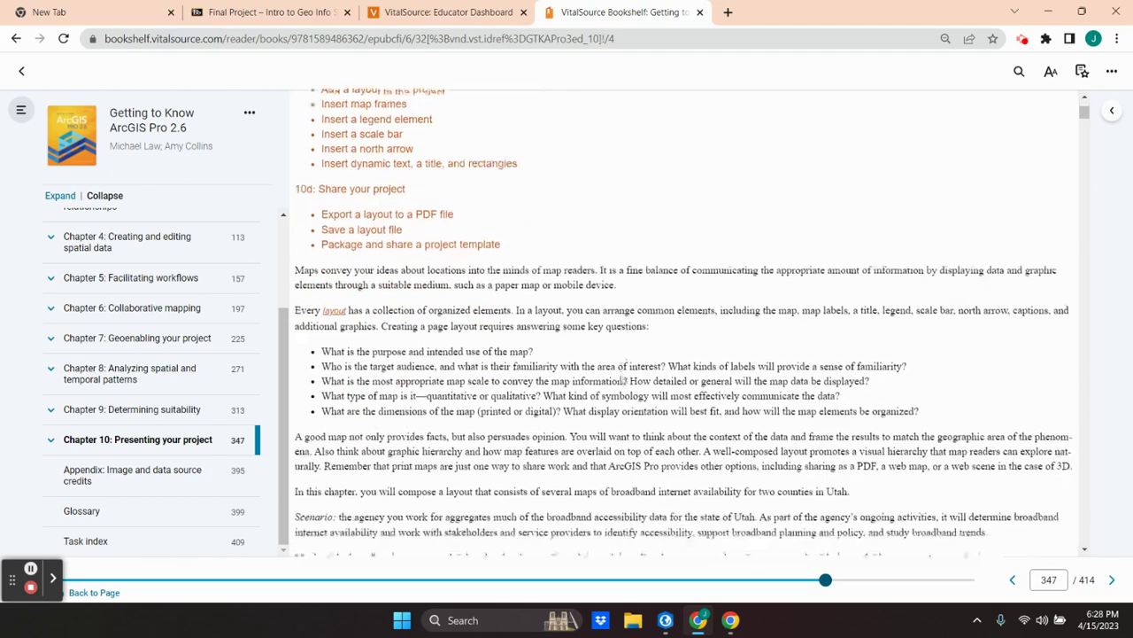
scroll(579, 375, down, 1)
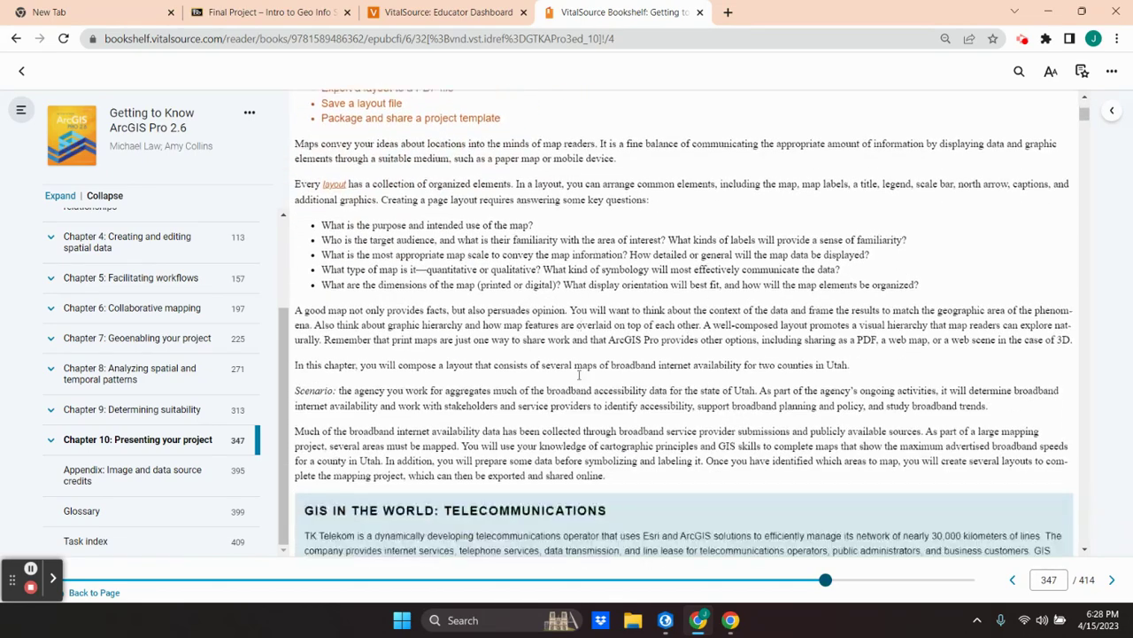
scroll(579, 374, down, 1)
scroll(579, 375, down, 4)
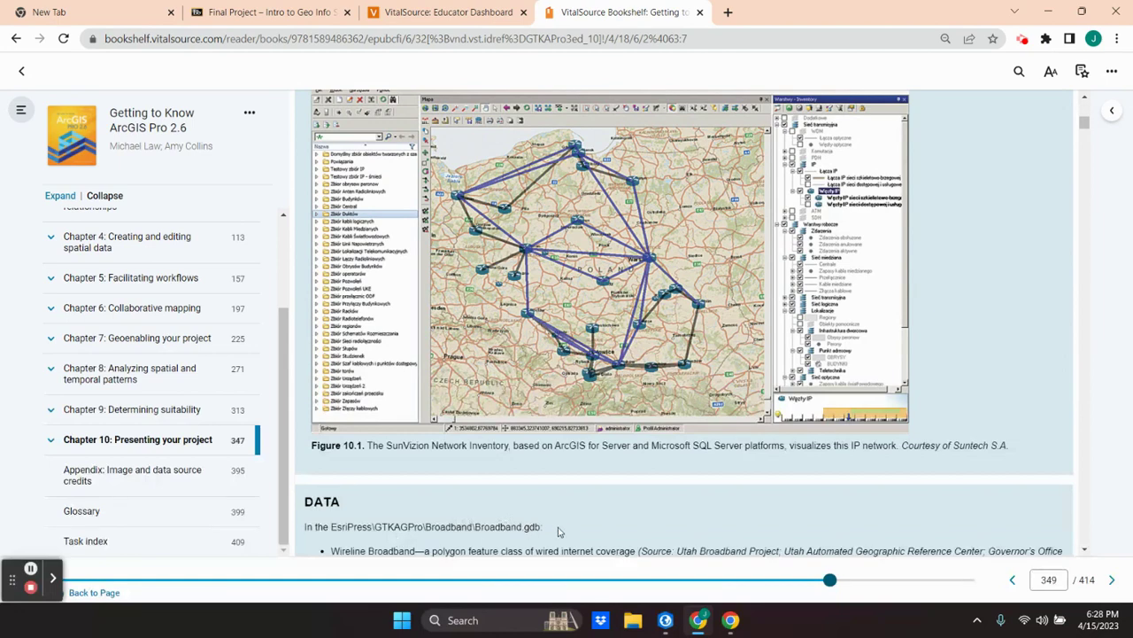
scroll(593, 514, up, 3)
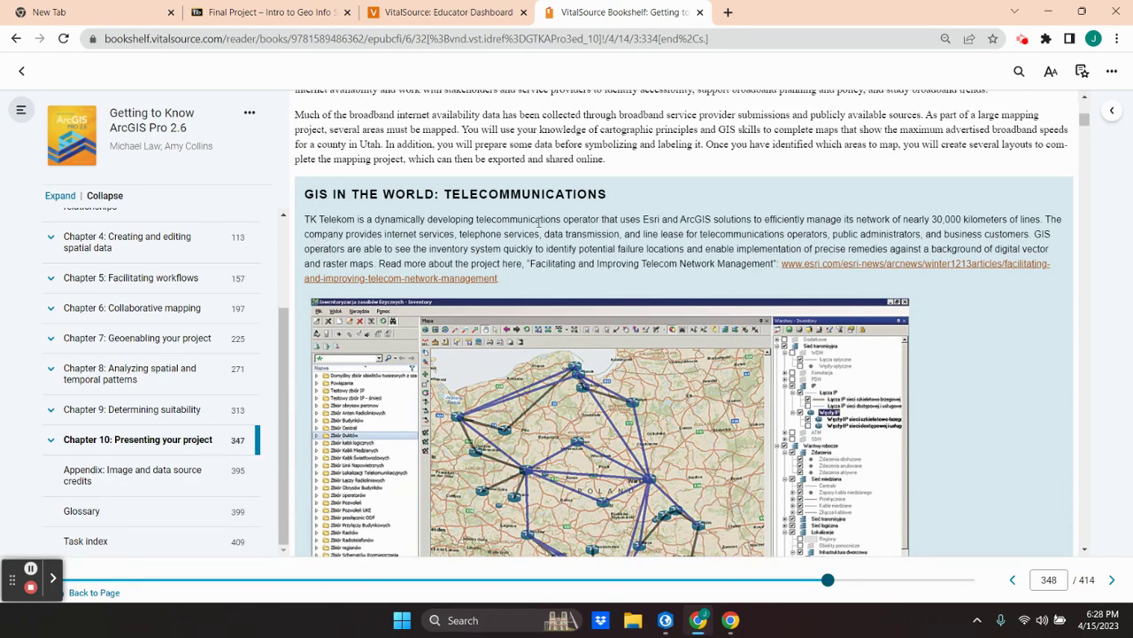
scroll(539, 223, up, 1)
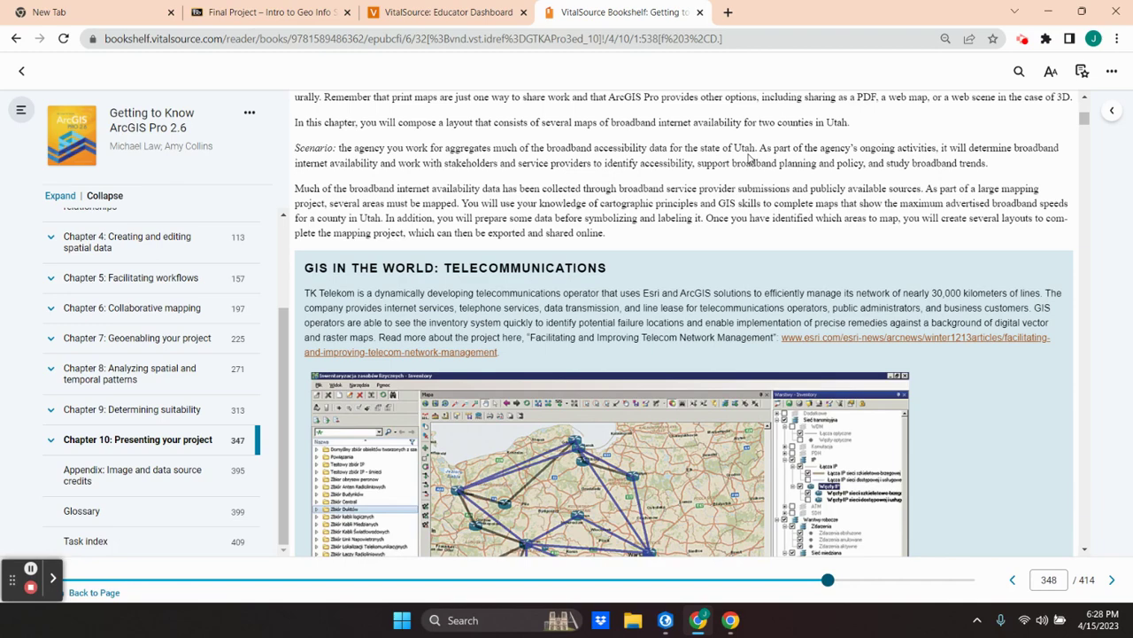
Read the Chapter 10 data list and the Exercise 10A instruction for opening the Broadband.aprx project.
scroll(709, 279, down, 5)
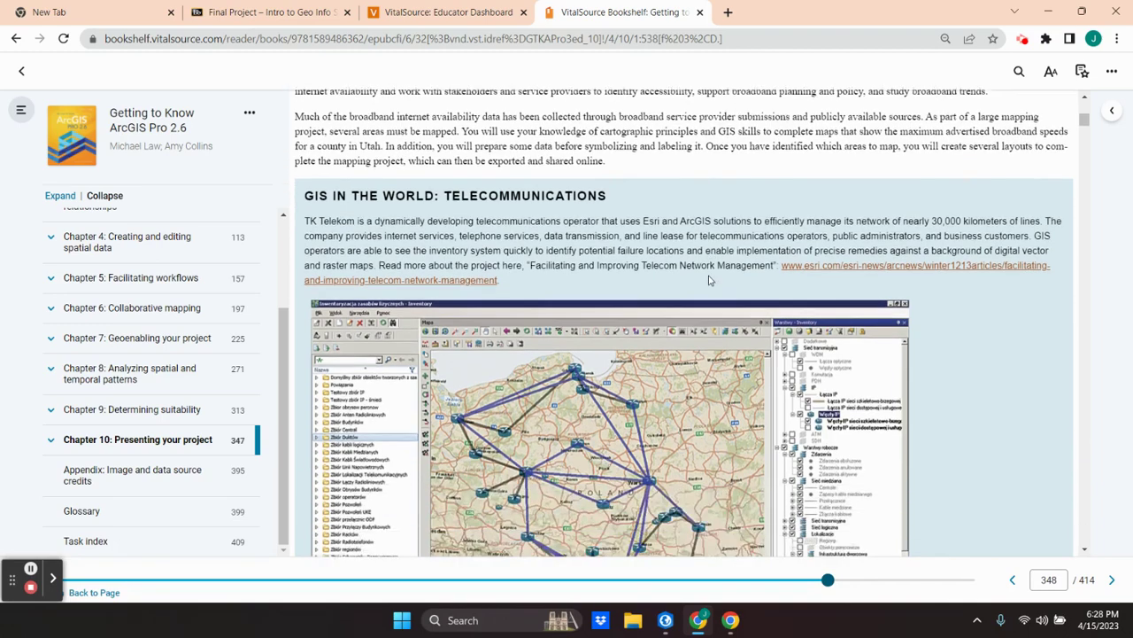
scroll(708, 276, down, 6)
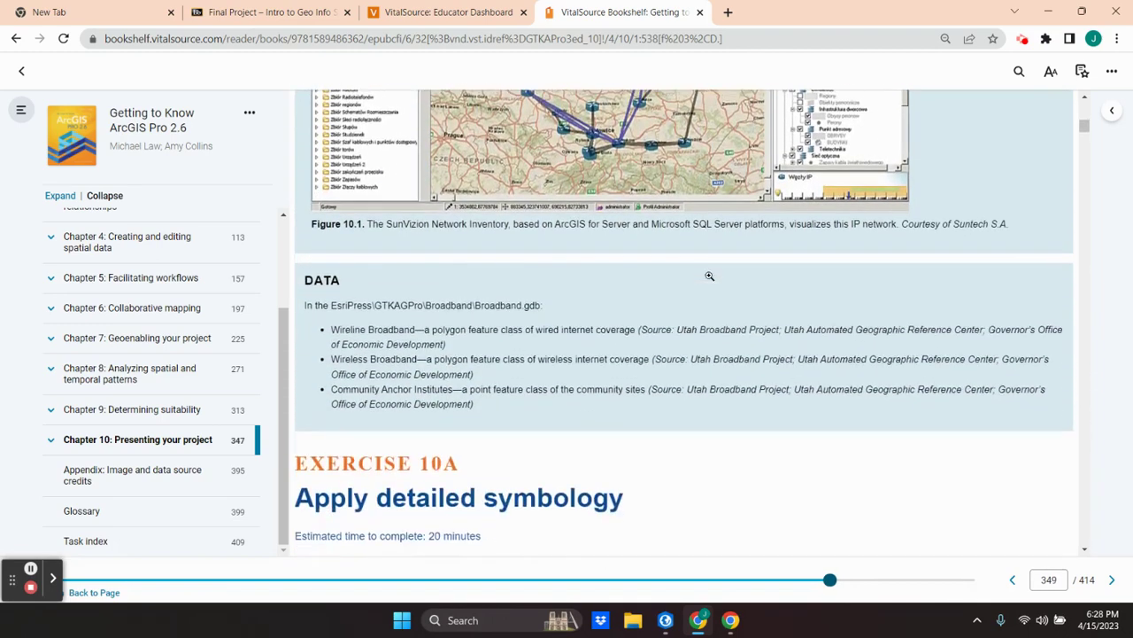
scroll(708, 280, down, 1)
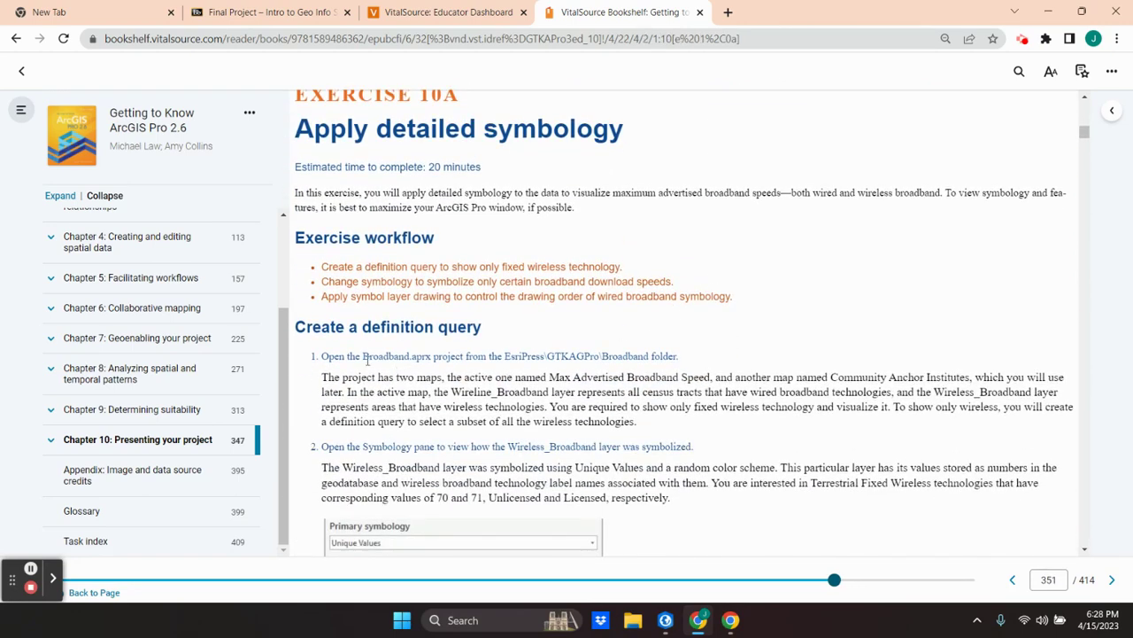
drag(367, 360, 462, 356)
drag(379, 377, 440, 377)
Switch to ArcGIS Pro and examine the Community Anchor Institutes and Max Advertised Broadband Speed maps and the broadband layer legends.
click(665, 620)
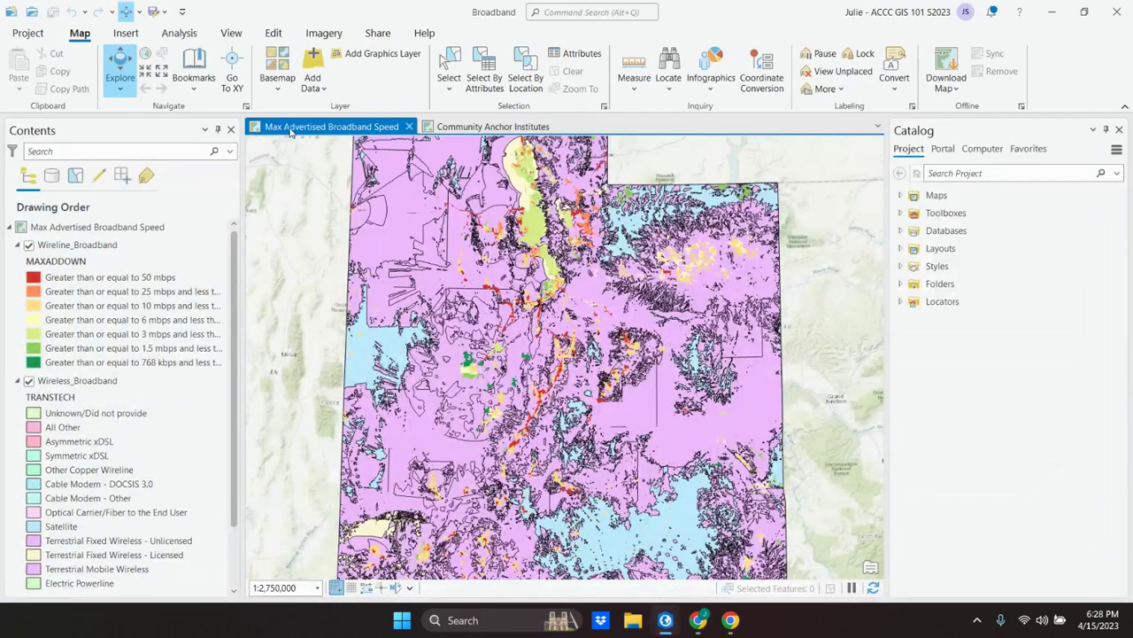
click(483, 126)
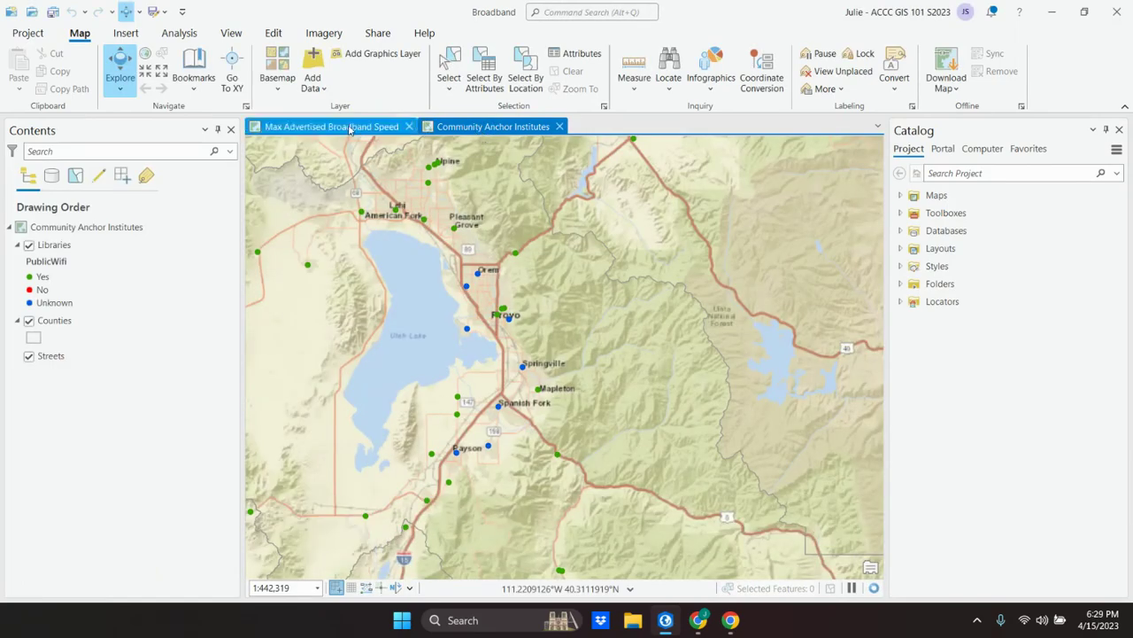
click(349, 128)
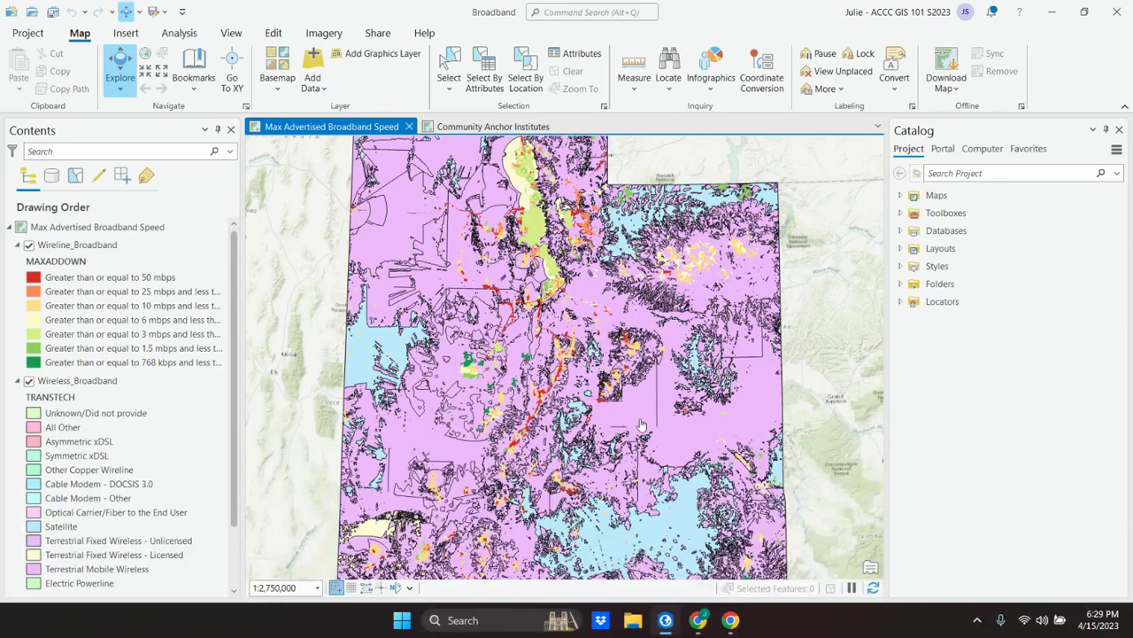
click(55, 245)
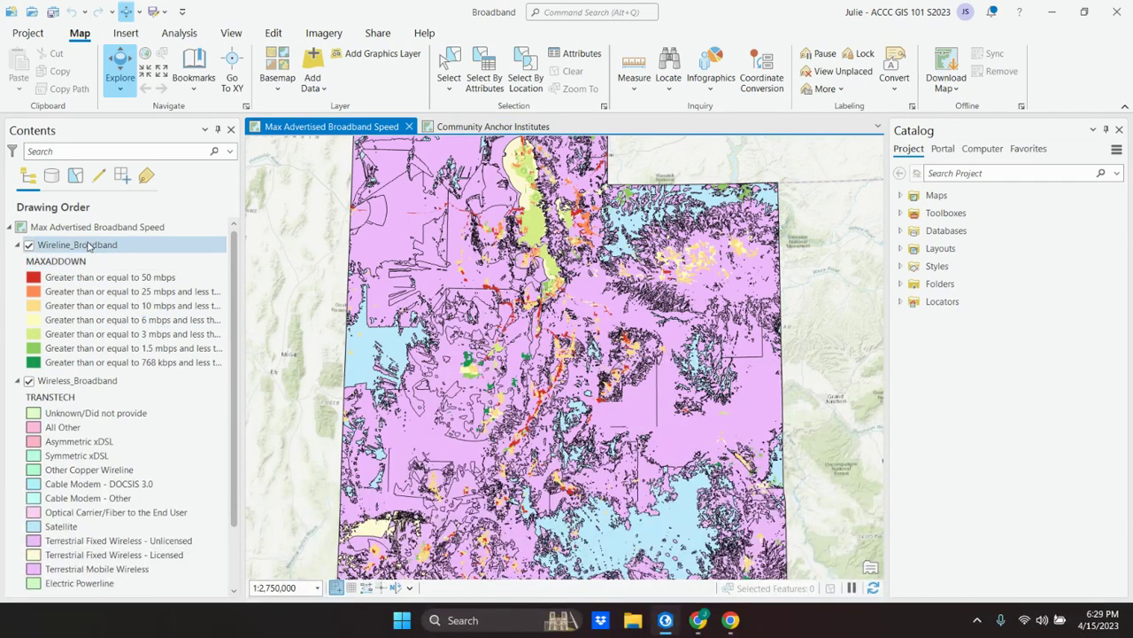
scroll(53, 430, down, 2)
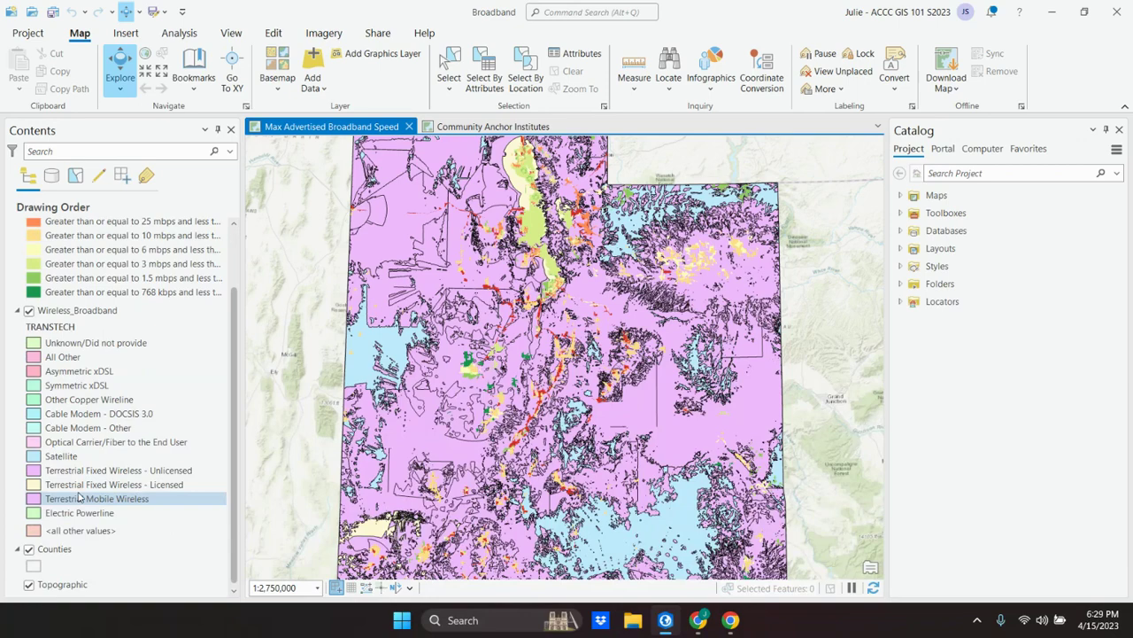
Return to the textbook and read the steps on the Wireless_Broadband symbology and creating a definition query.
click(669, 624)
click(608, 407)
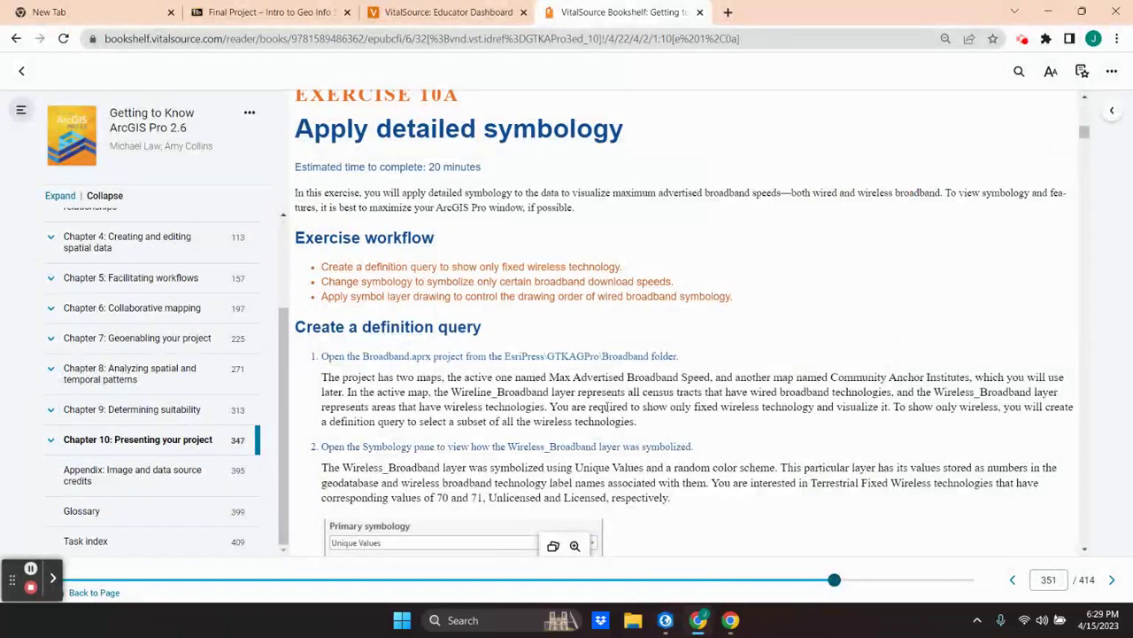
scroll(608, 407, down, 3)
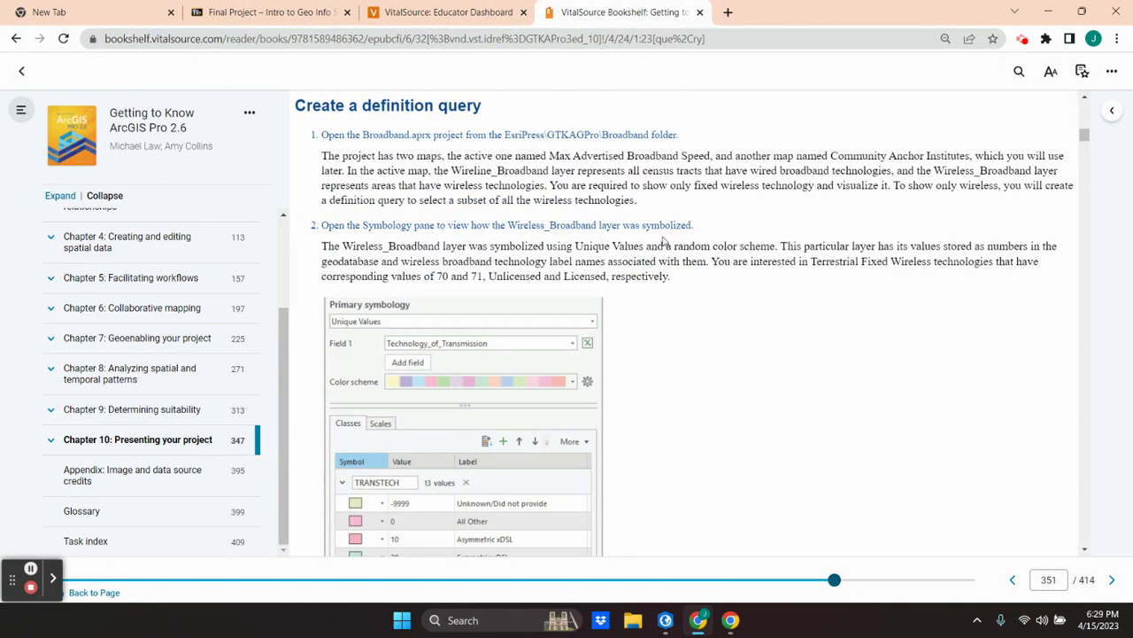
scroll(650, 297, down, 1)
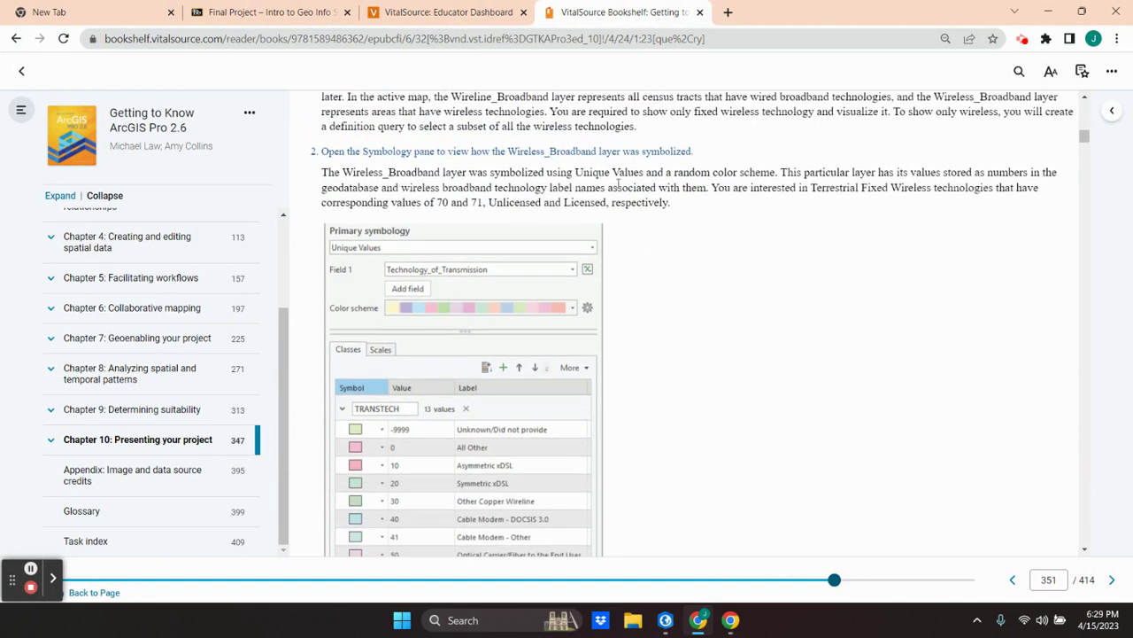
drag(576, 173, 777, 167)
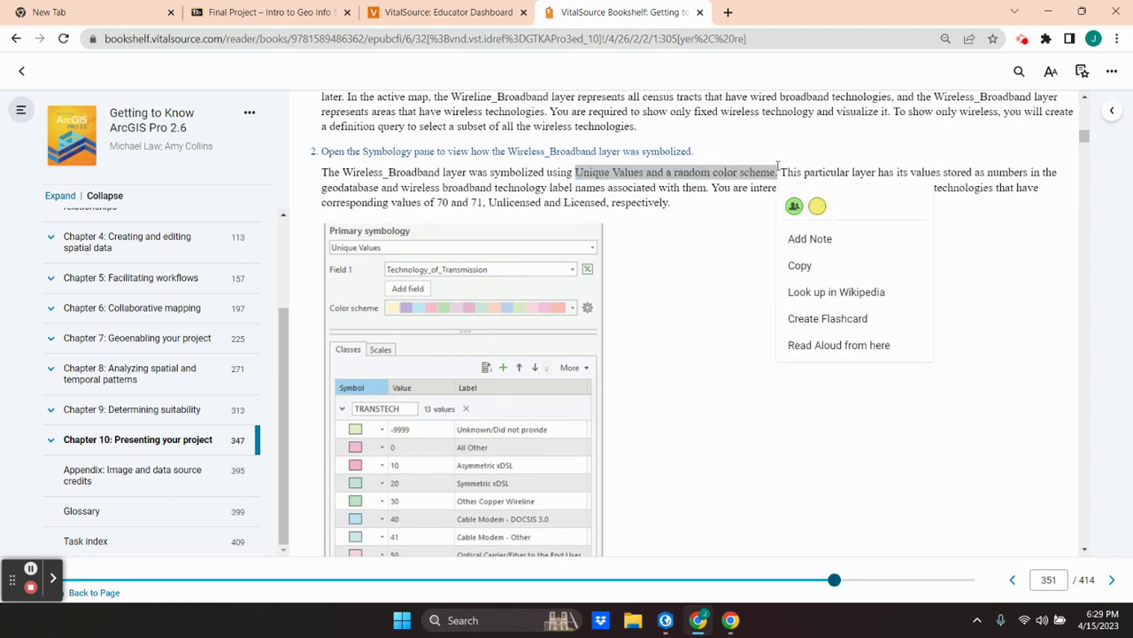
click(988, 186)
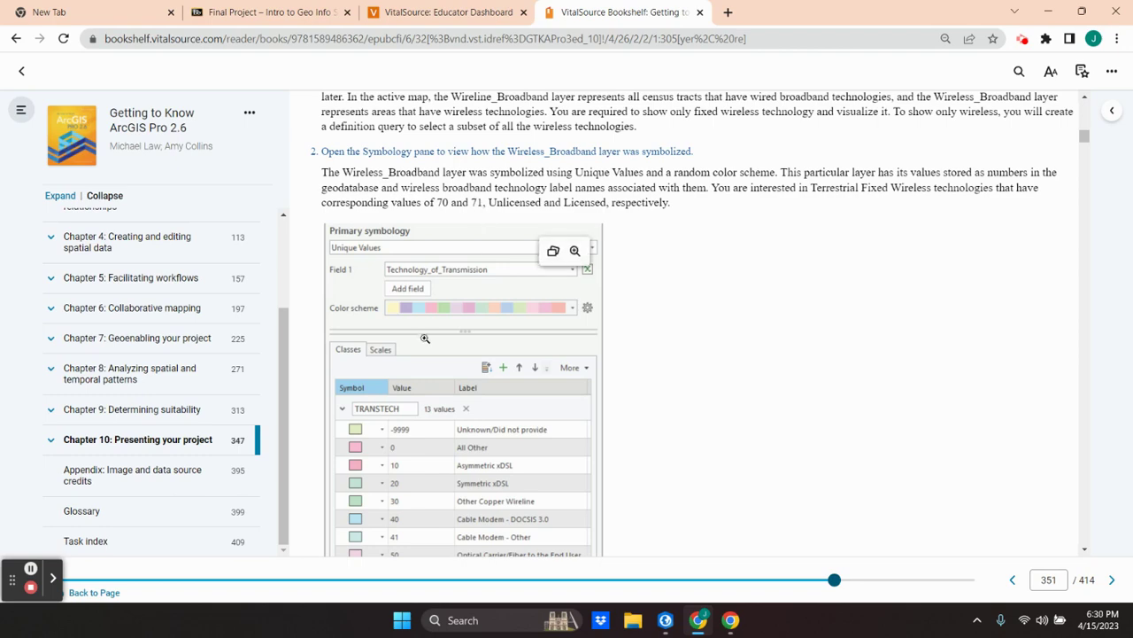
scroll(425, 339, down, 3)
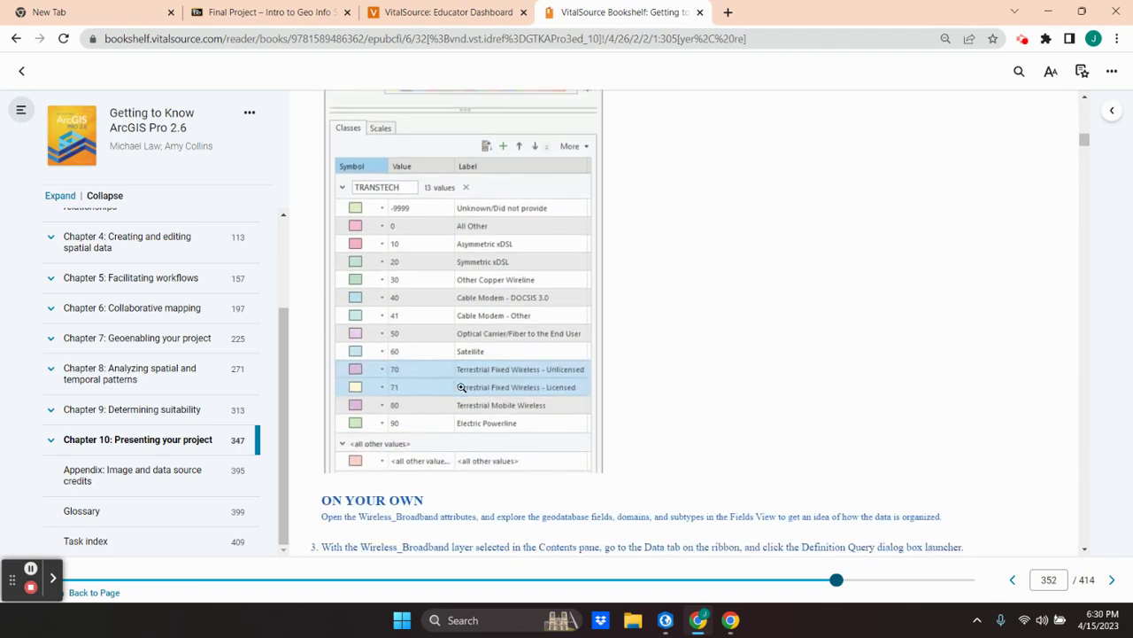
scroll(501, 400, up, 3)
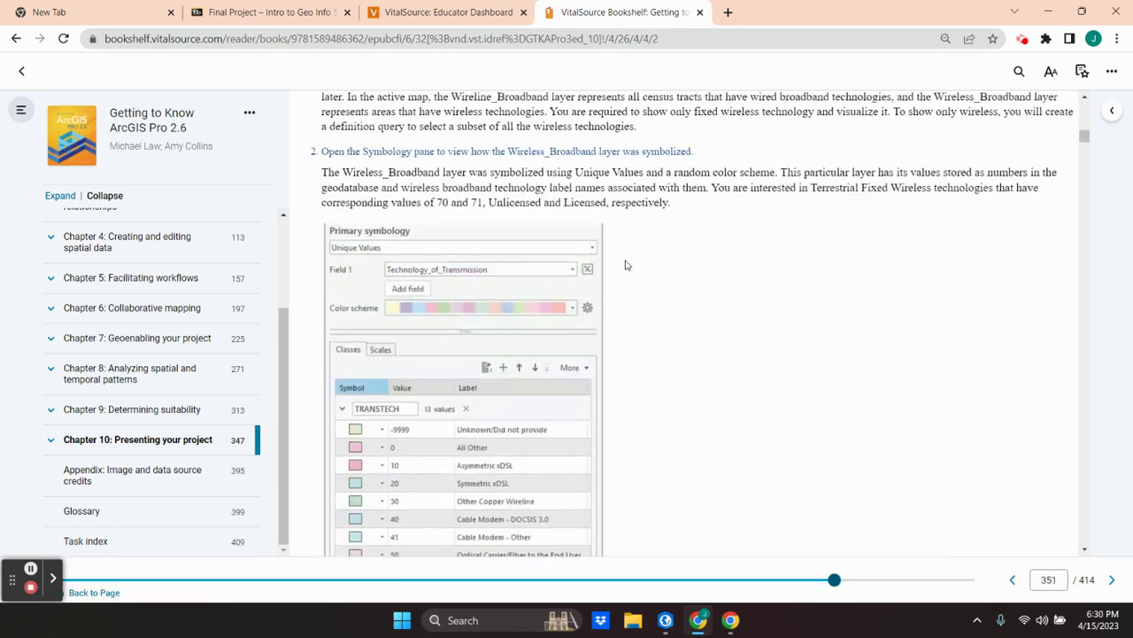
scroll(620, 267, down, 5)
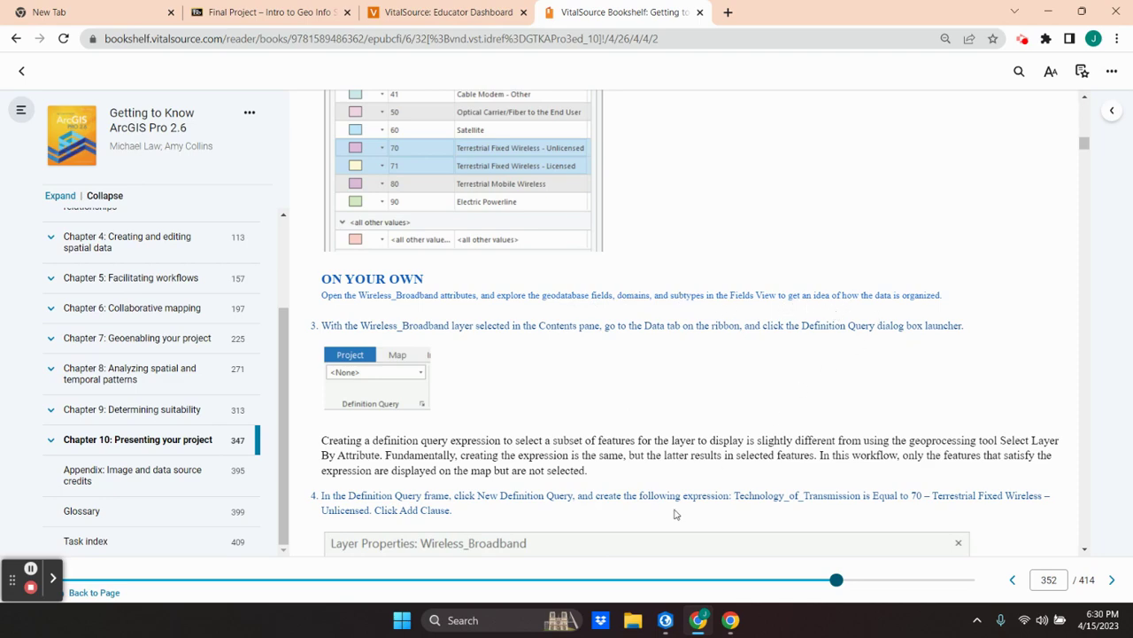
Switch to ArcGIS Pro and examine the Wireless_Broadband layer's legend and its unique-value symbology classes.
click(664, 622)
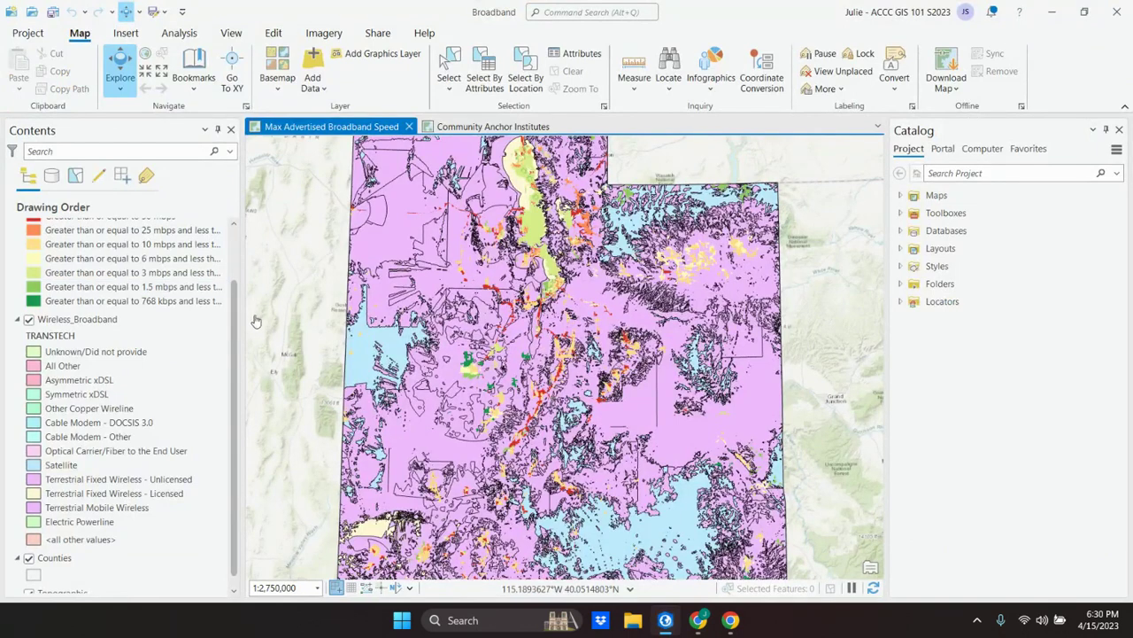
scroll(164, 335, up, 2)
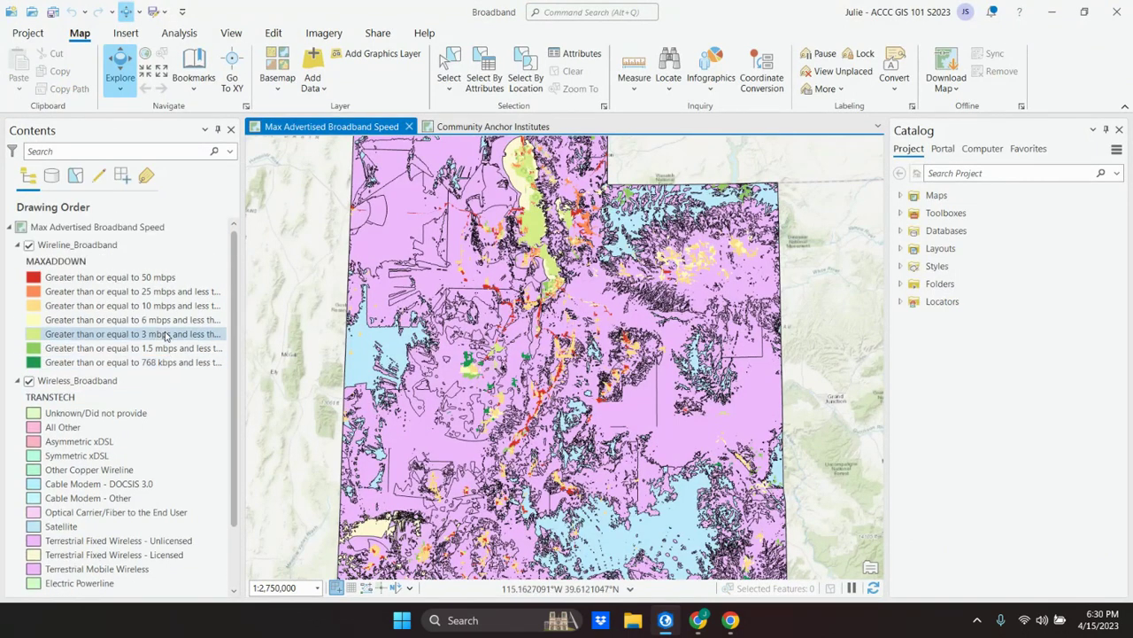
scroll(93, 350, down, 1)
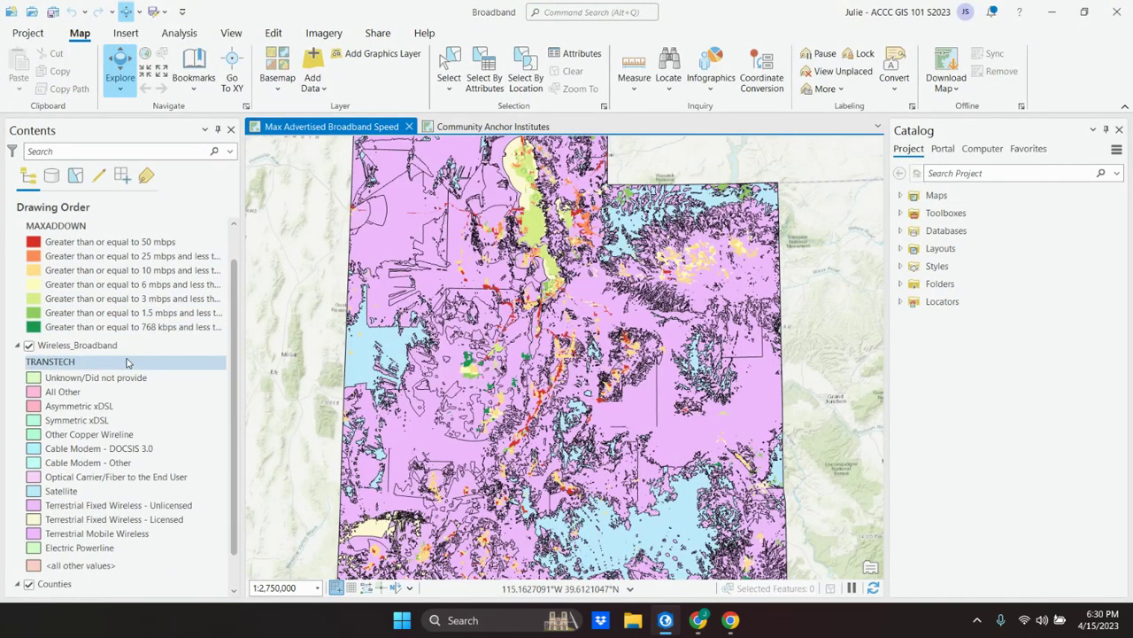
right_click(90, 352)
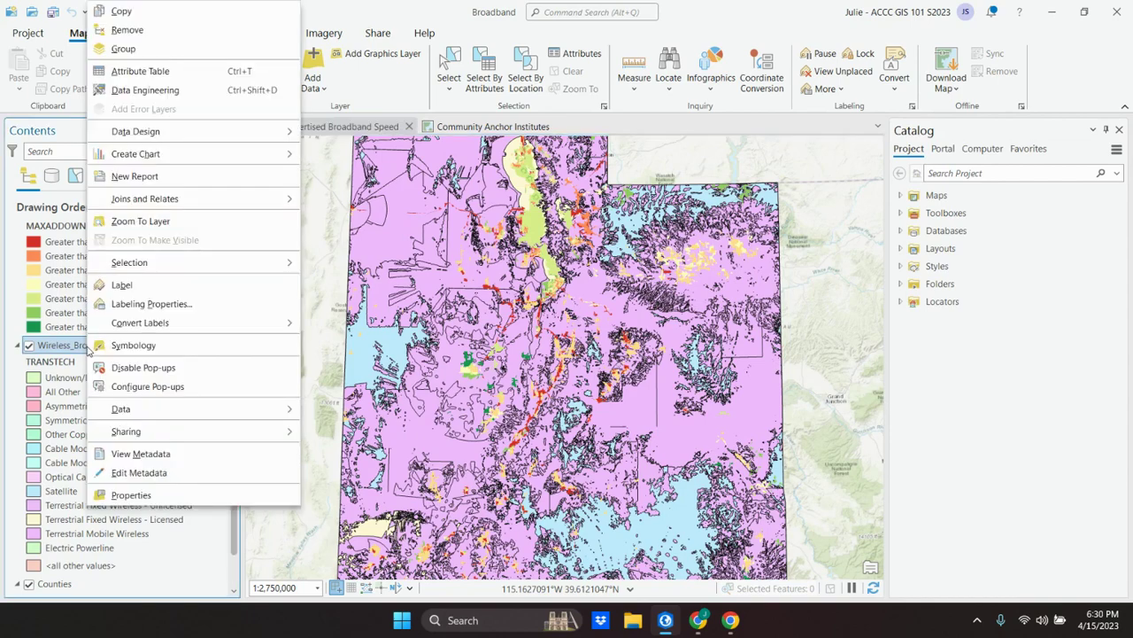
click(101, 348)
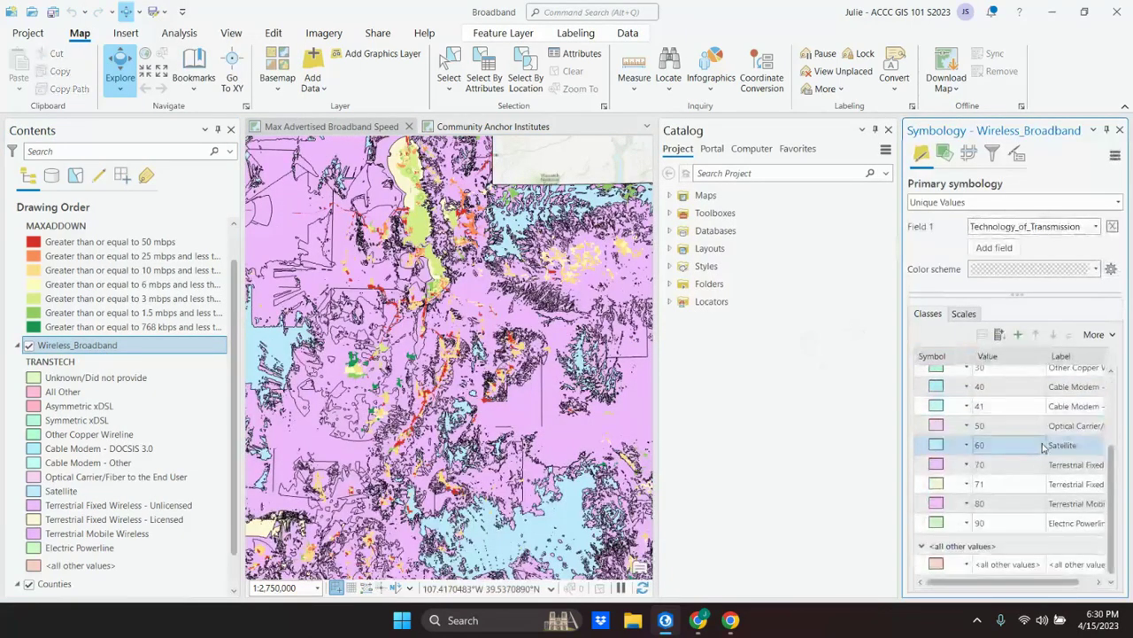
click(1119, 130)
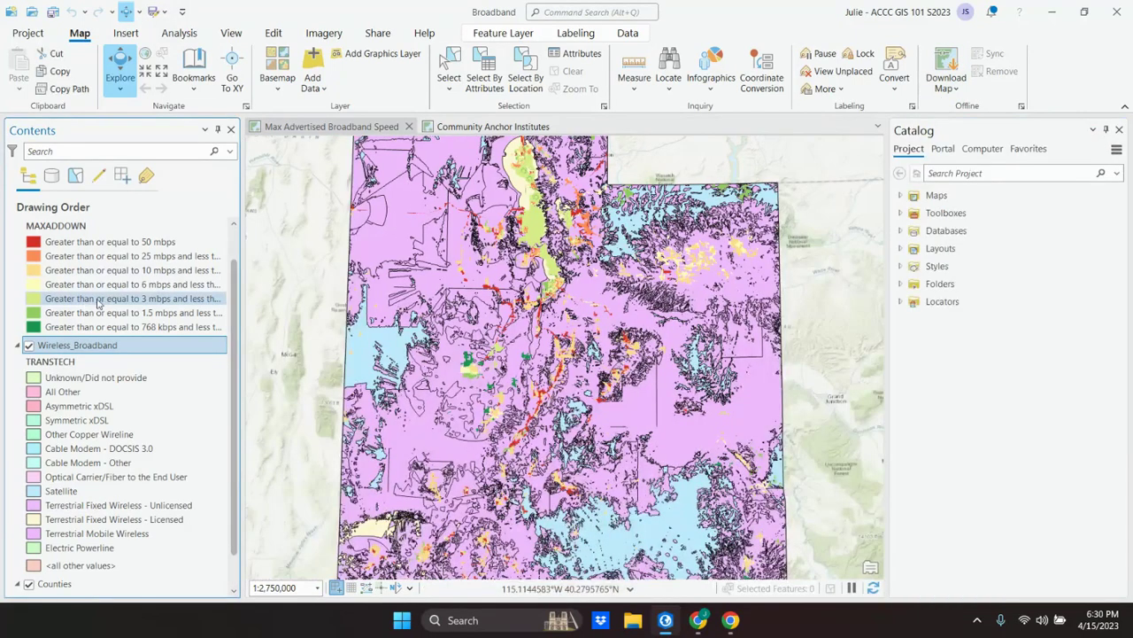
Look through the fields and records in the Wireless_Broadband attribute table, including Technology_of_Transmission, and close the table.
right_click(72, 348)
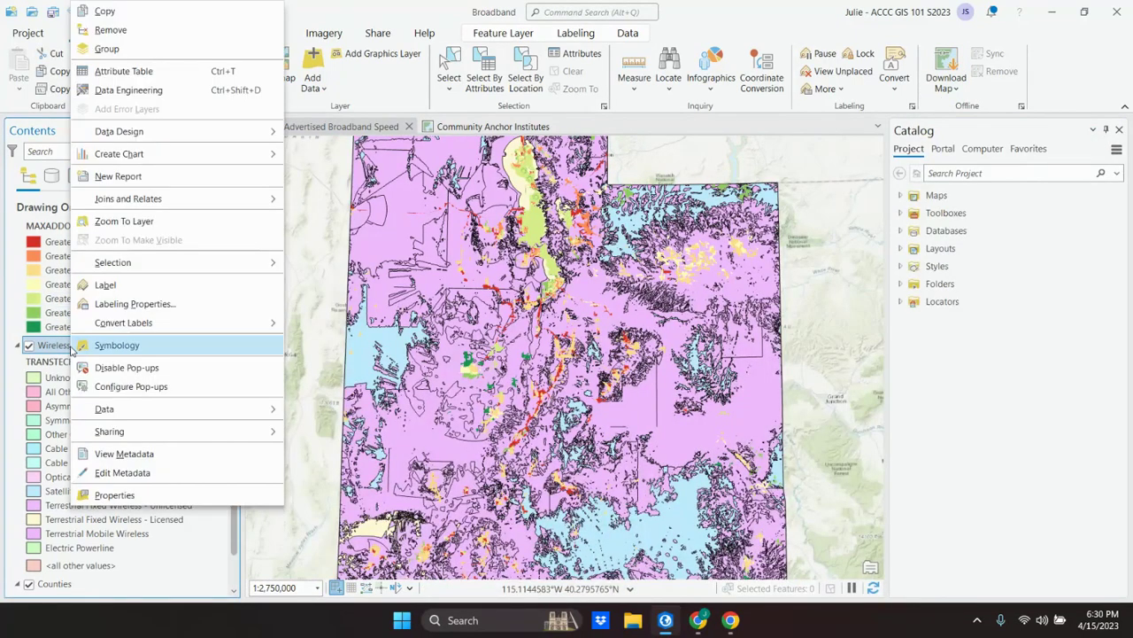
click(117, 78)
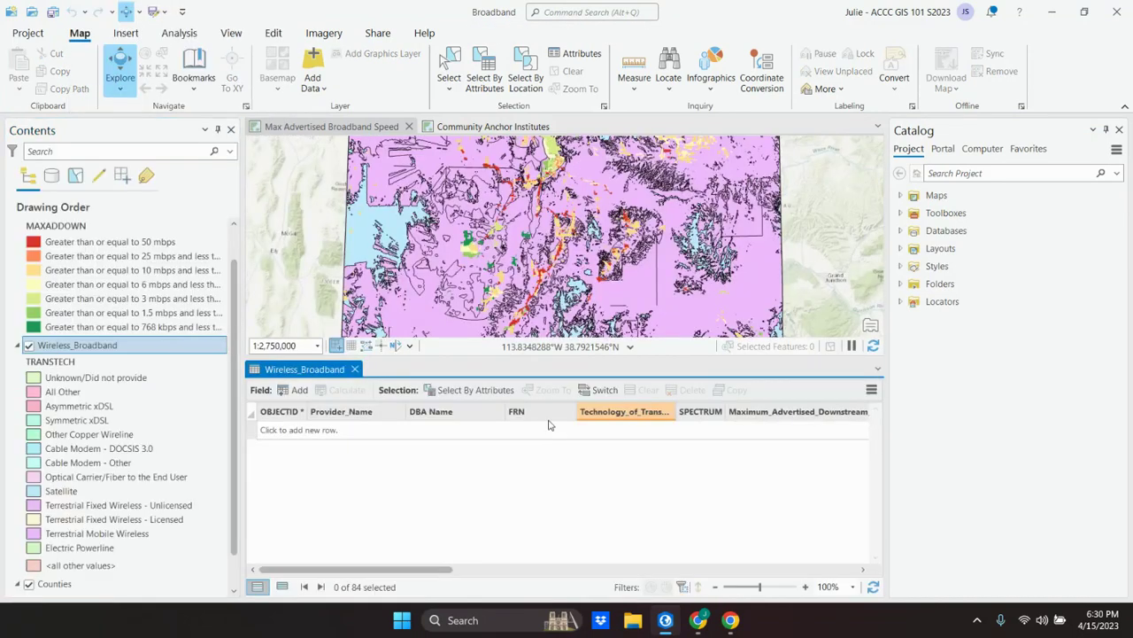
click(694, 571)
click(695, 571)
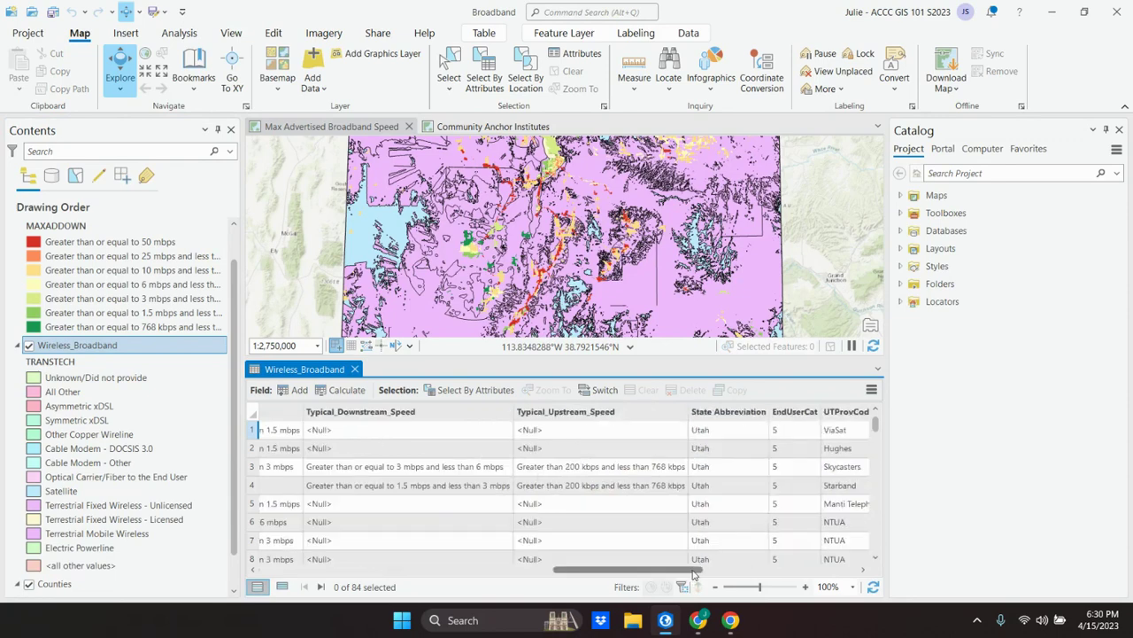
click(694, 571)
drag(694, 571, 372, 572)
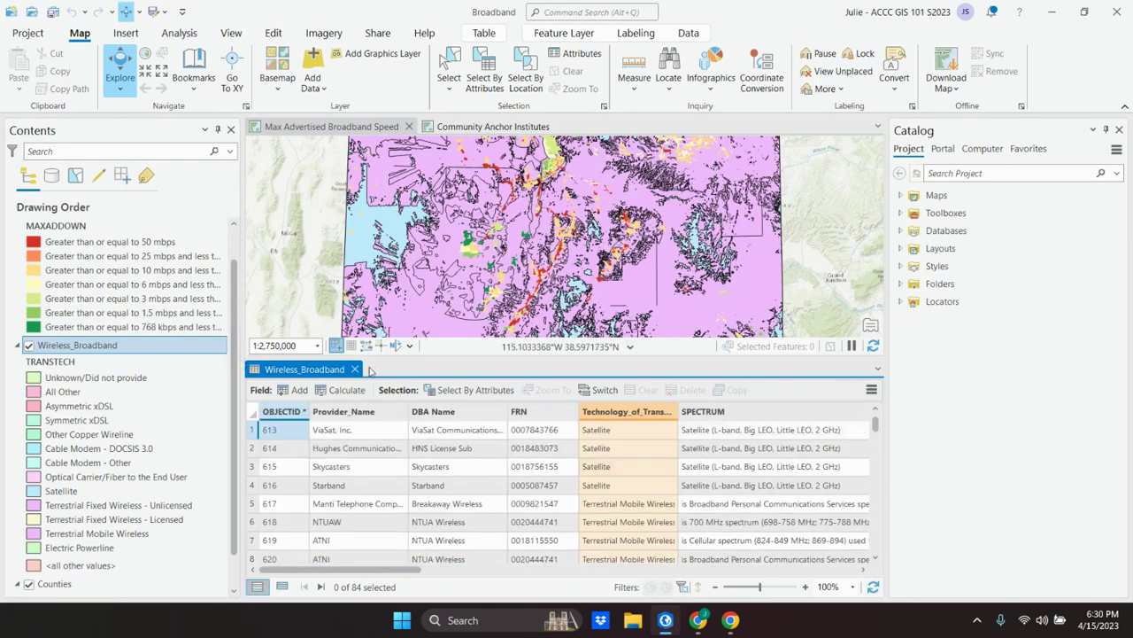
click(354, 368)
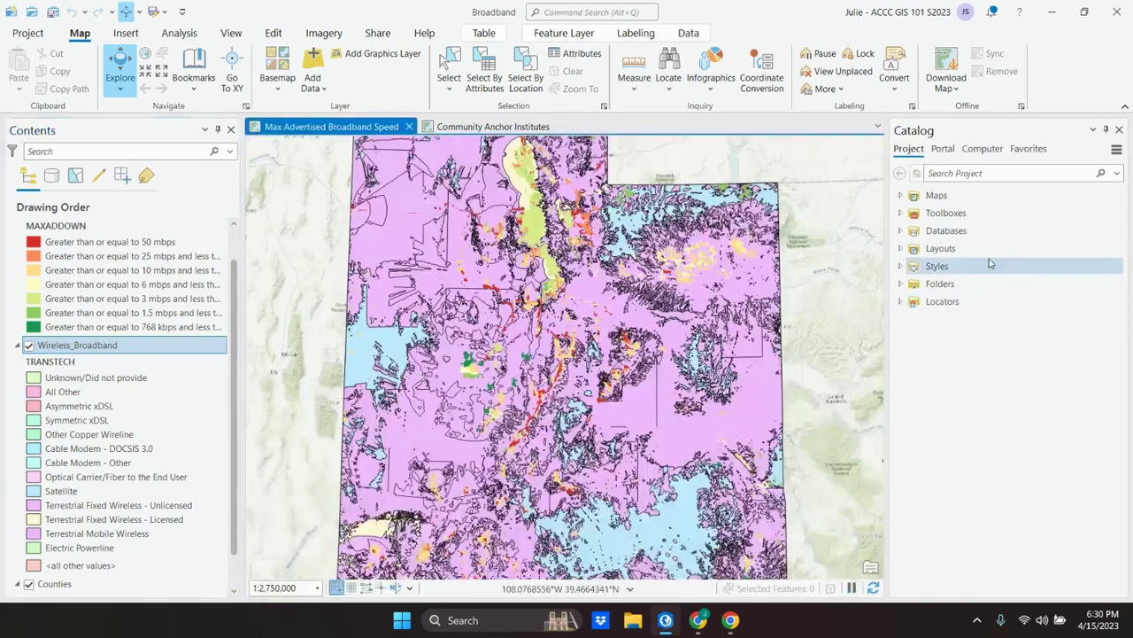
Expand the project's Broadband folder and the UtahBroadband.gdb geodatabase to view its feature classes.
click(900, 283)
click(911, 303)
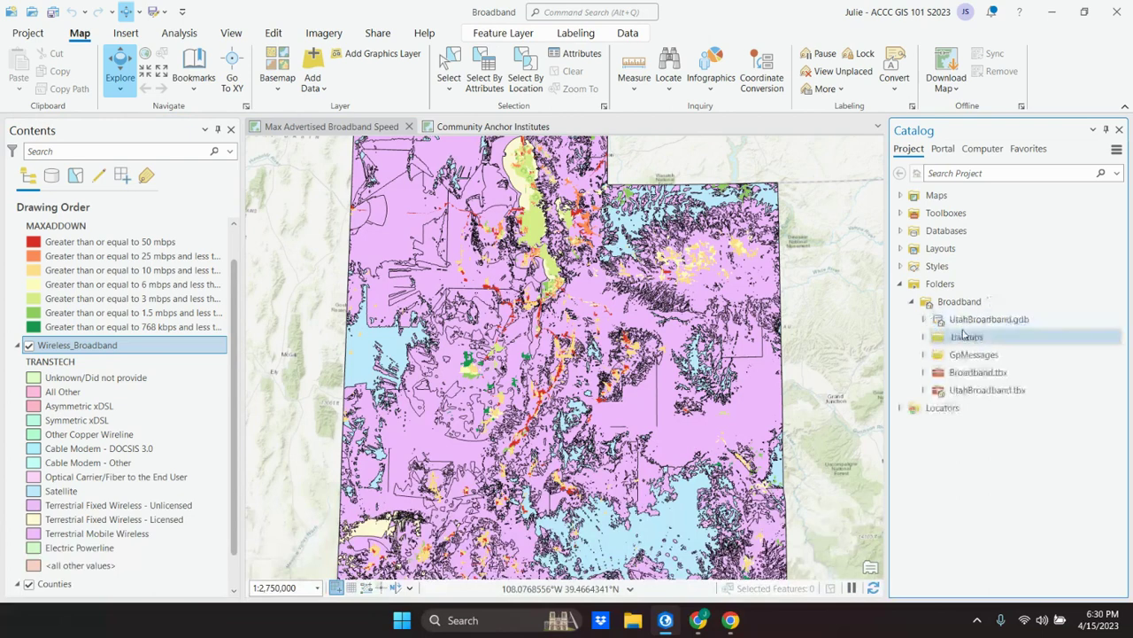
click(926, 320)
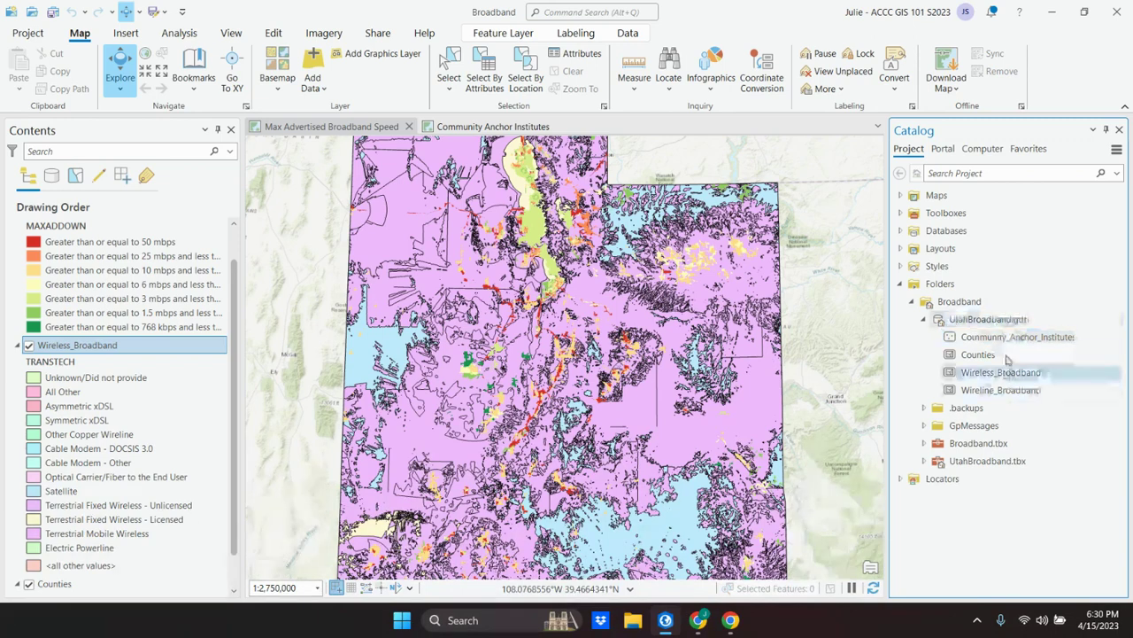
Return to the textbook and read steps 3 and 4 on creating the Wireless_Broadband definition query.
click(731, 621)
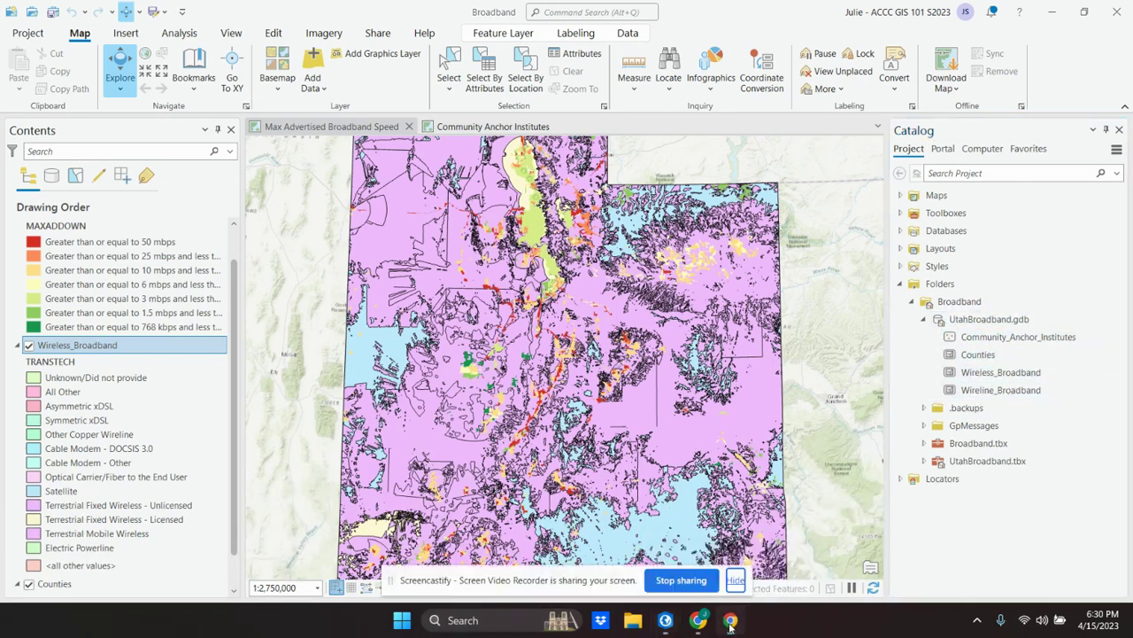
click(731, 622)
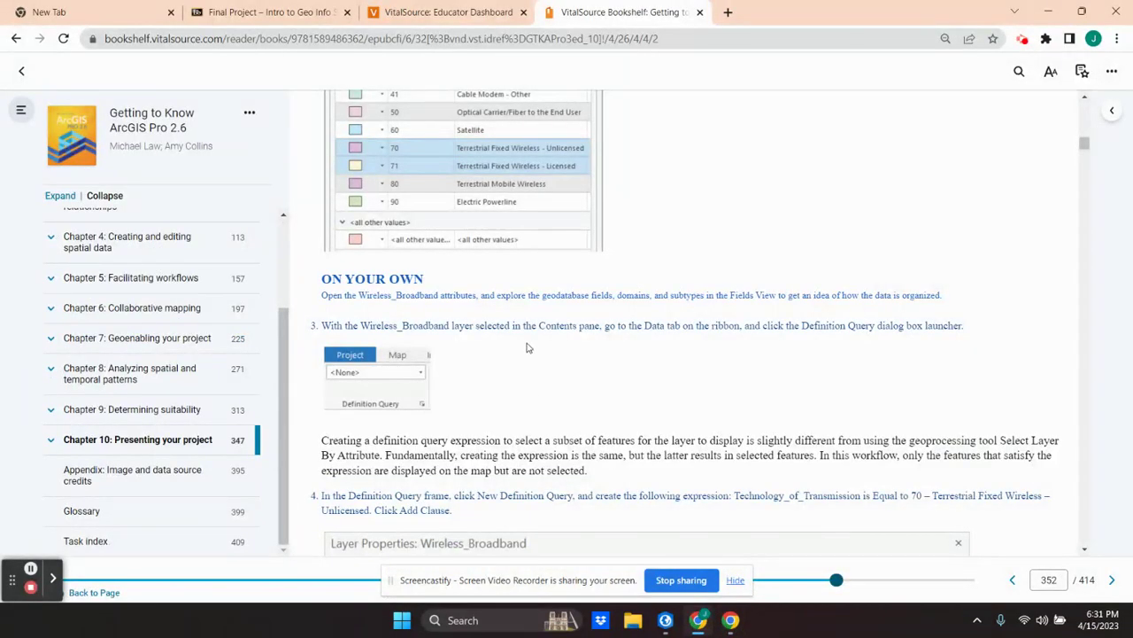
scroll(527, 348, down, 1)
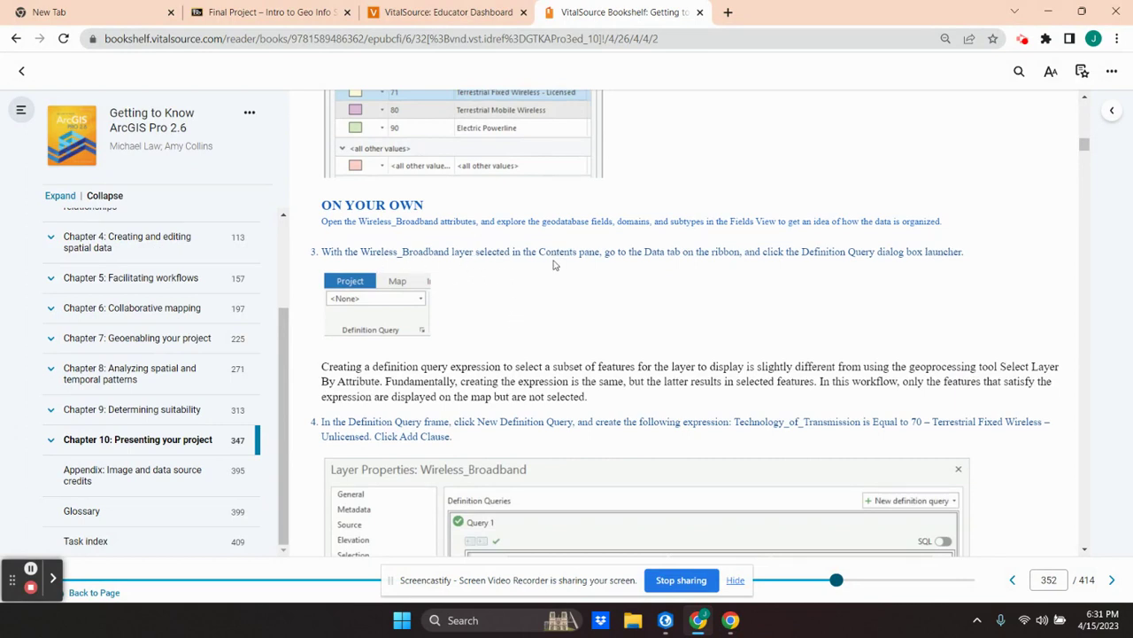
scroll(557, 265, down, 1)
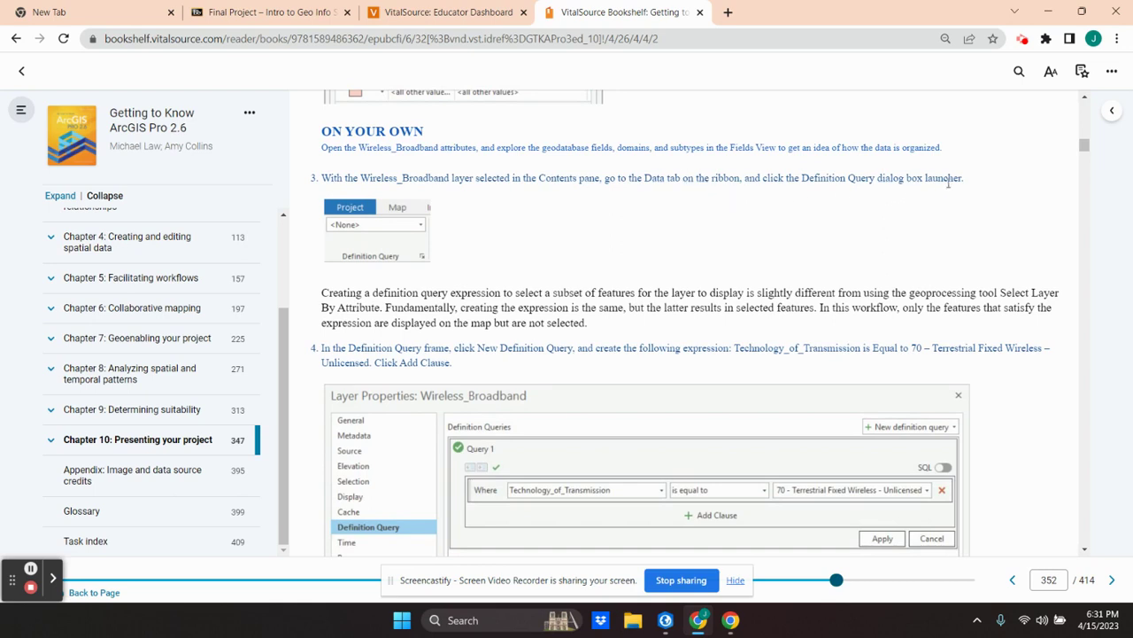
click(31, 570)
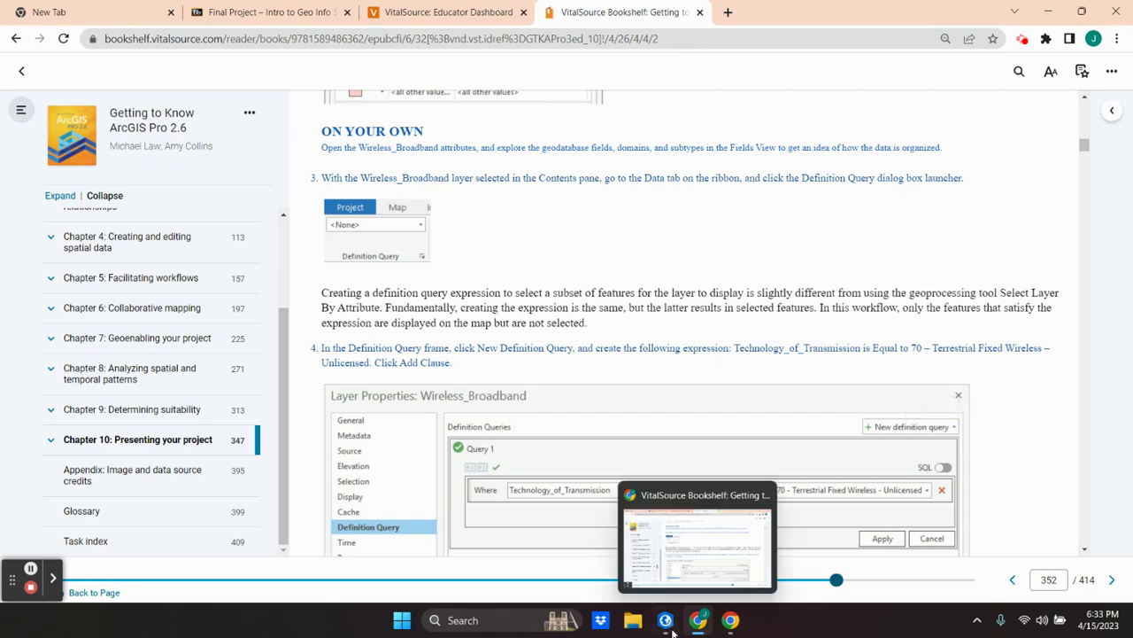
Switch to ArcGIS Pro and start a new definition query in the Wireless_Broadband layer properties.
click(666, 620)
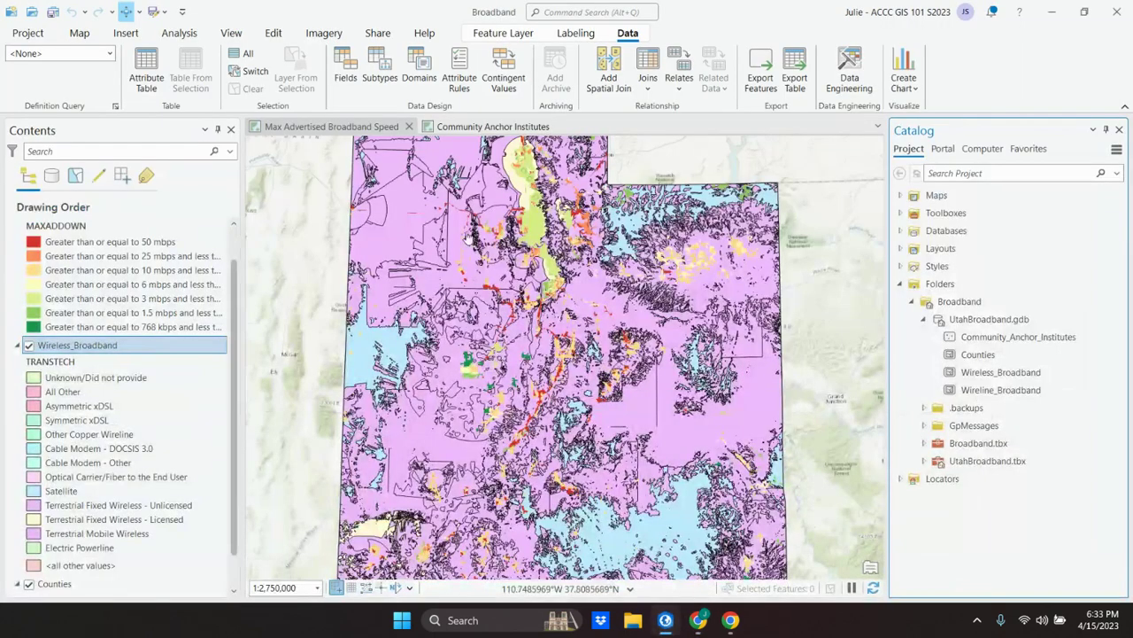
double_click(627, 33)
click(628, 34)
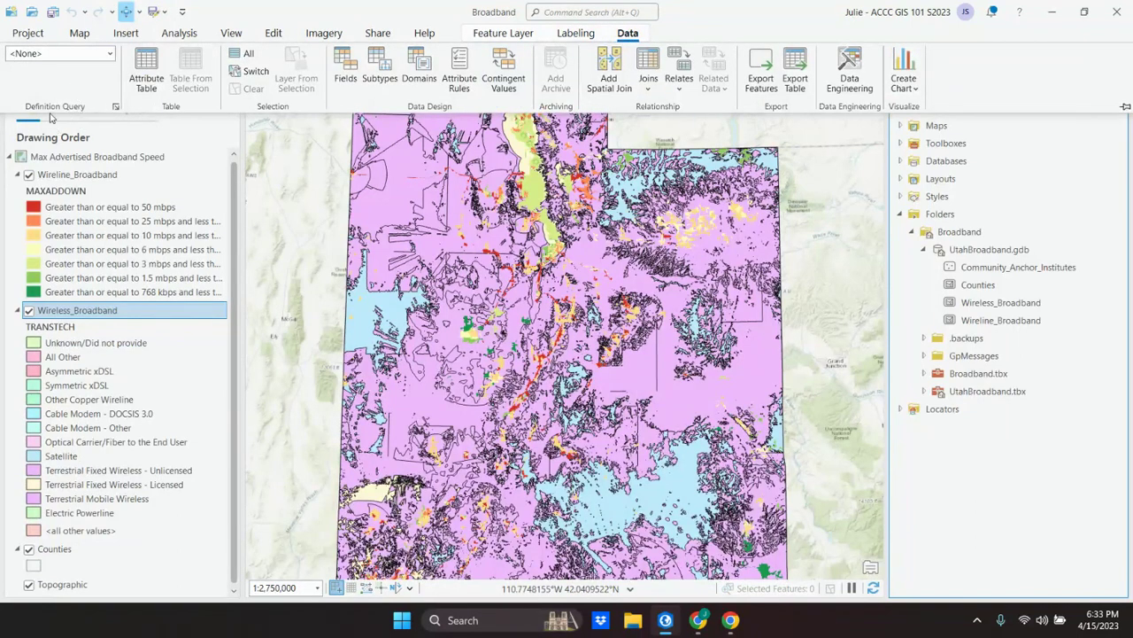
click(115, 107)
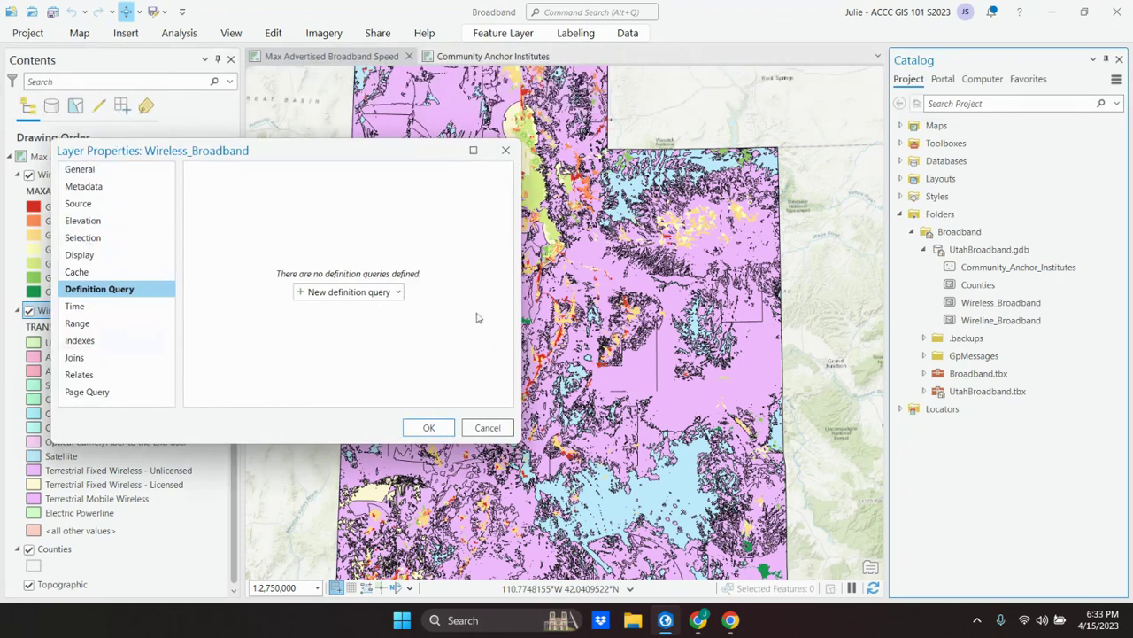
click(337, 296)
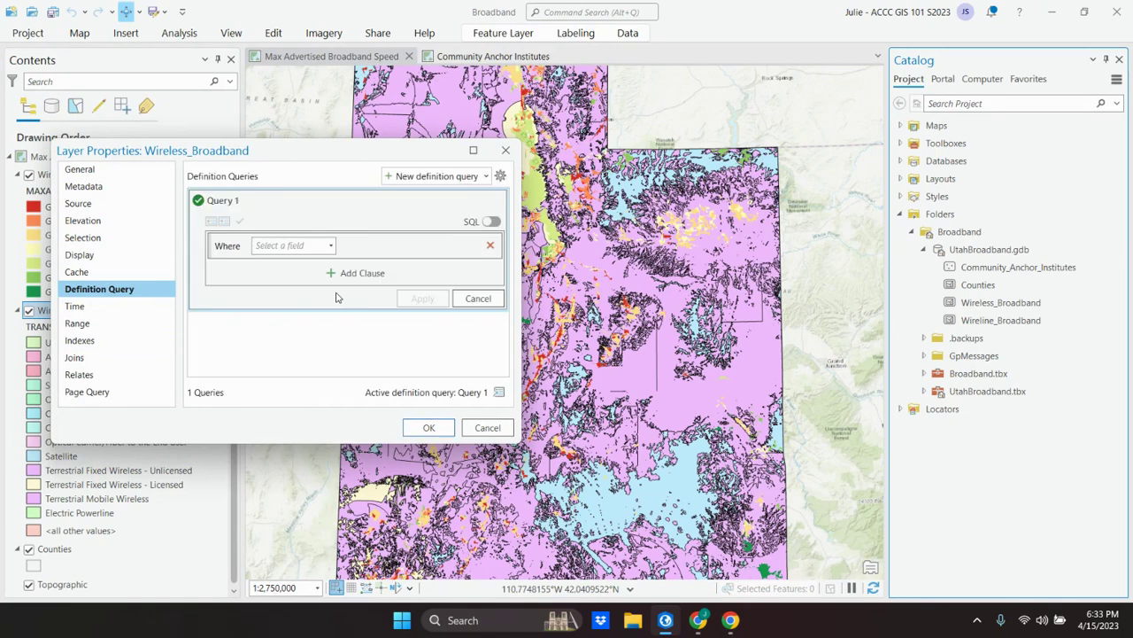
drag(319, 155, 571, 169)
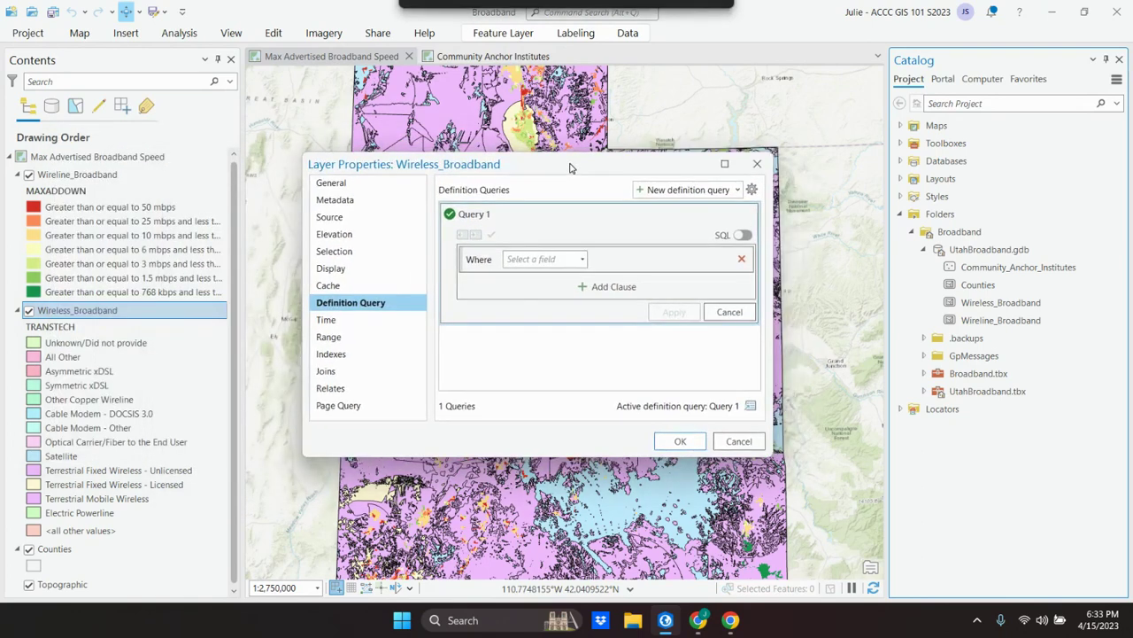
Check the textbook's expression and set the query clause to Technology_of_Transmission is equal to 70 - Terrestrial Fixed Wireless - Unlicensed.
click(699, 621)
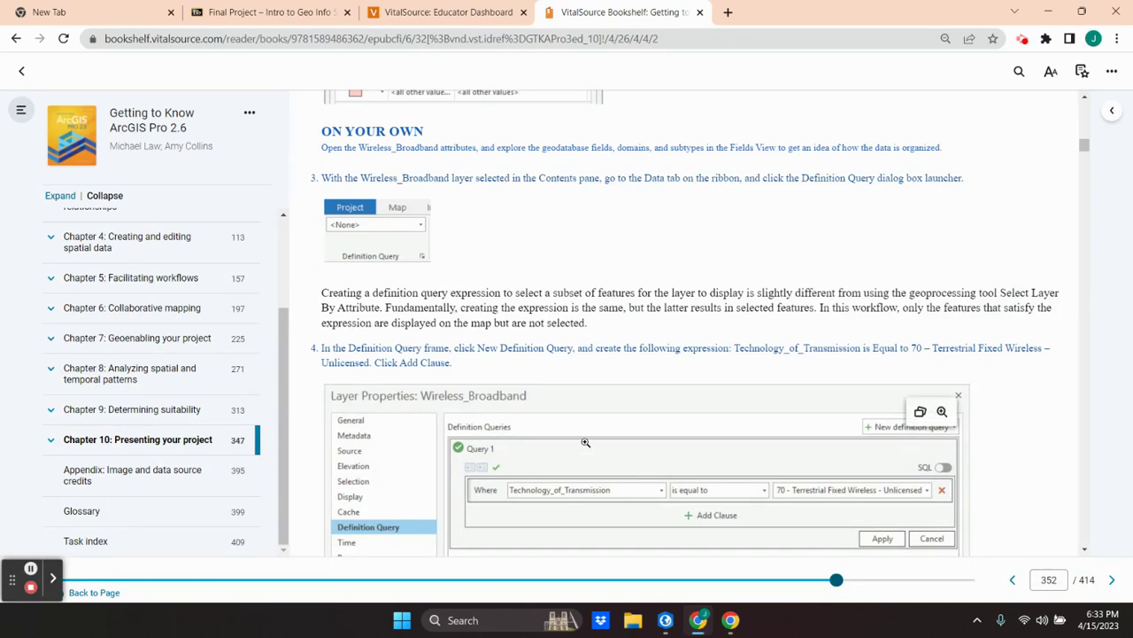
scroll(585, 442, down, 1)
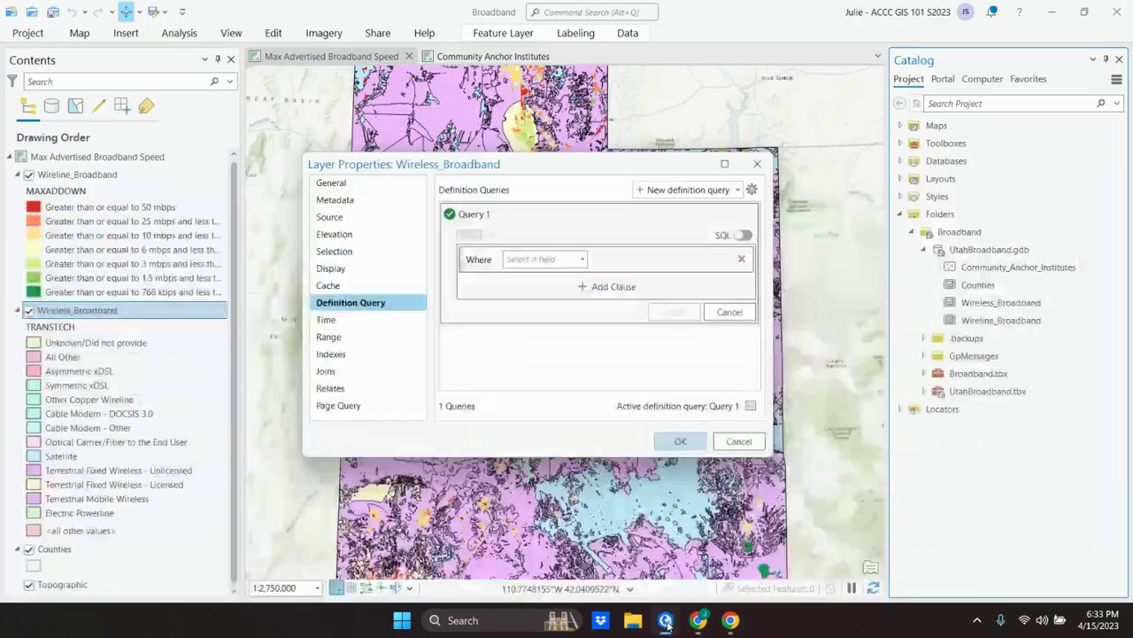
click(666, 622)
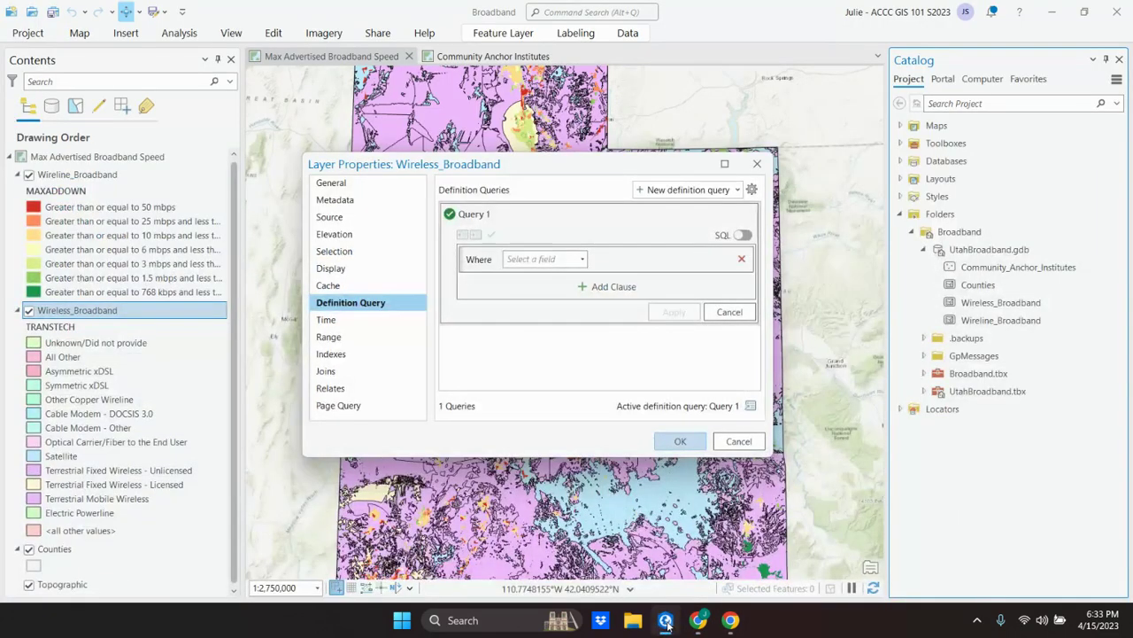
click(581, 258)
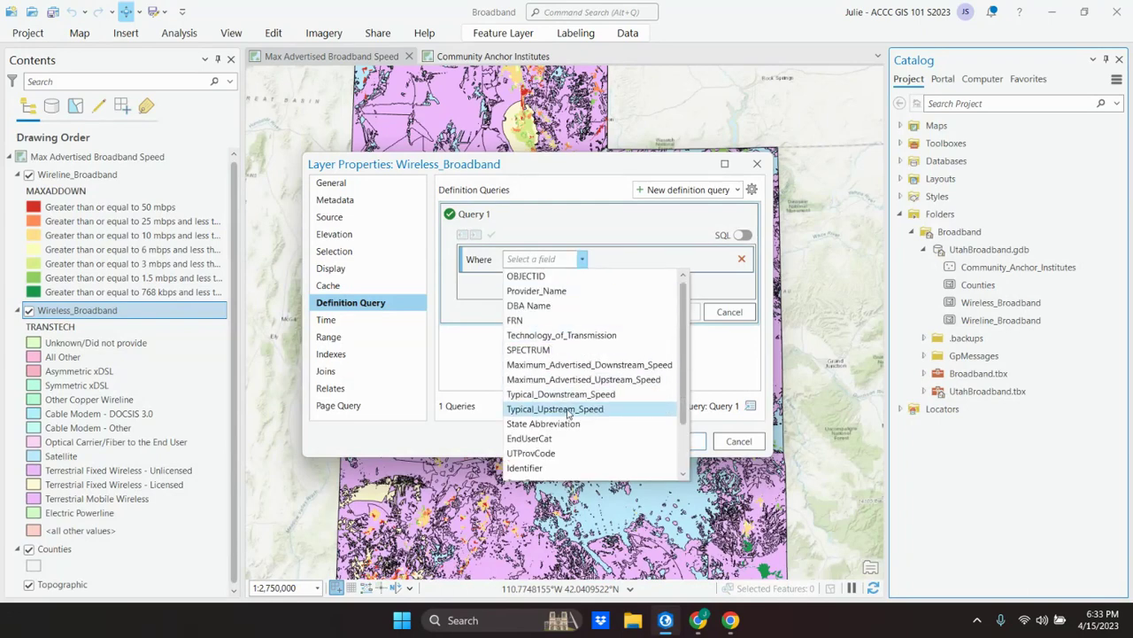
scroll(568, 415, down, 1)
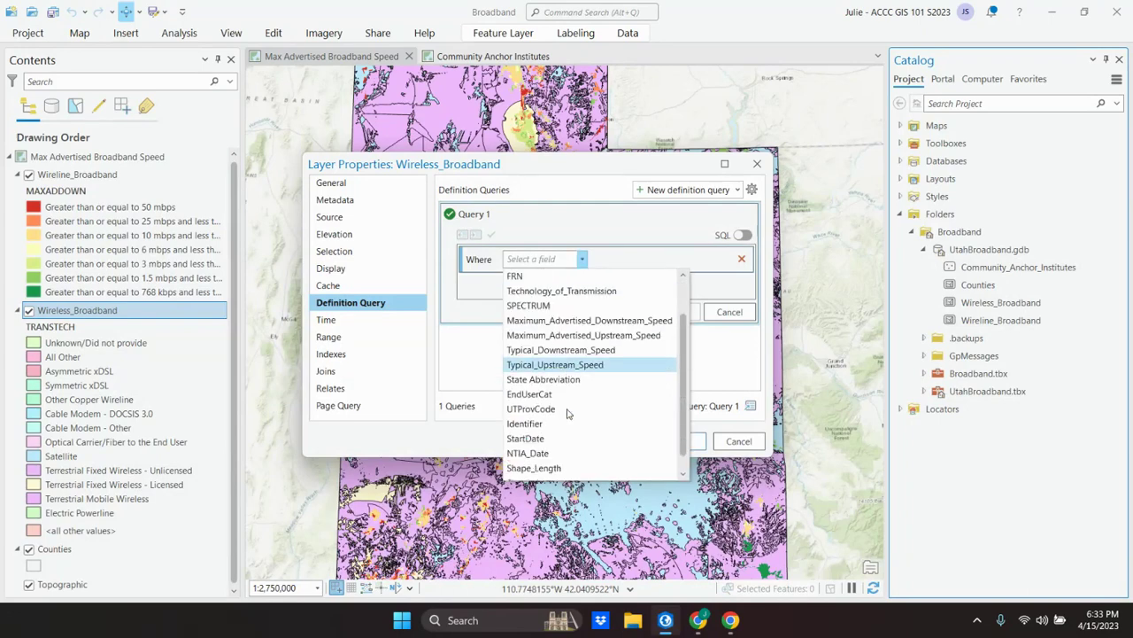
click(567, 292)
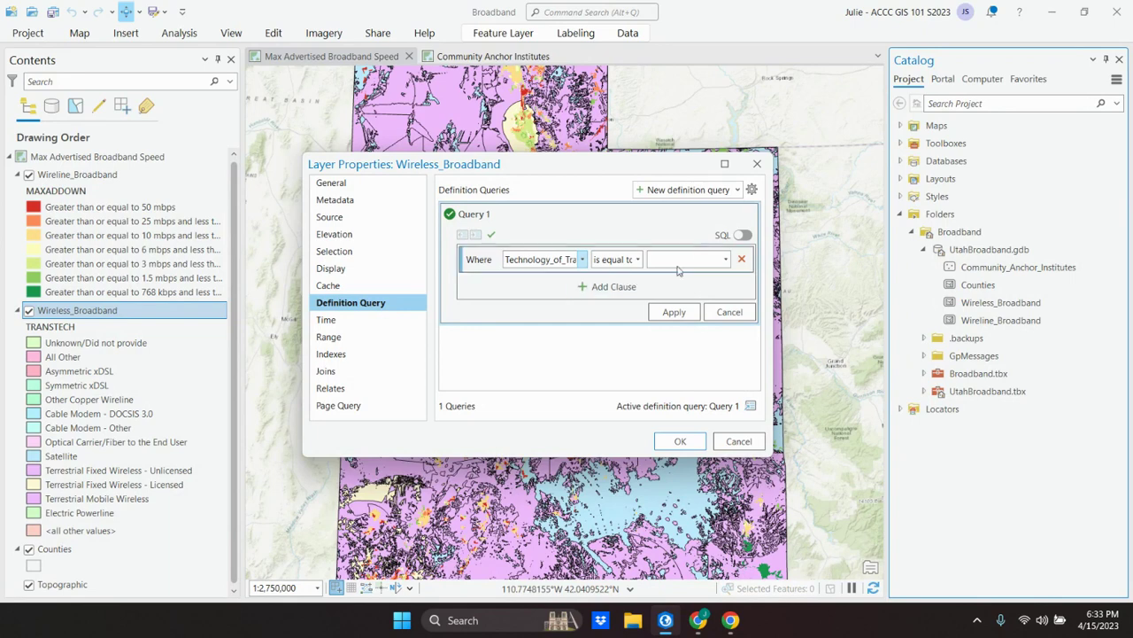
click(725, 259)
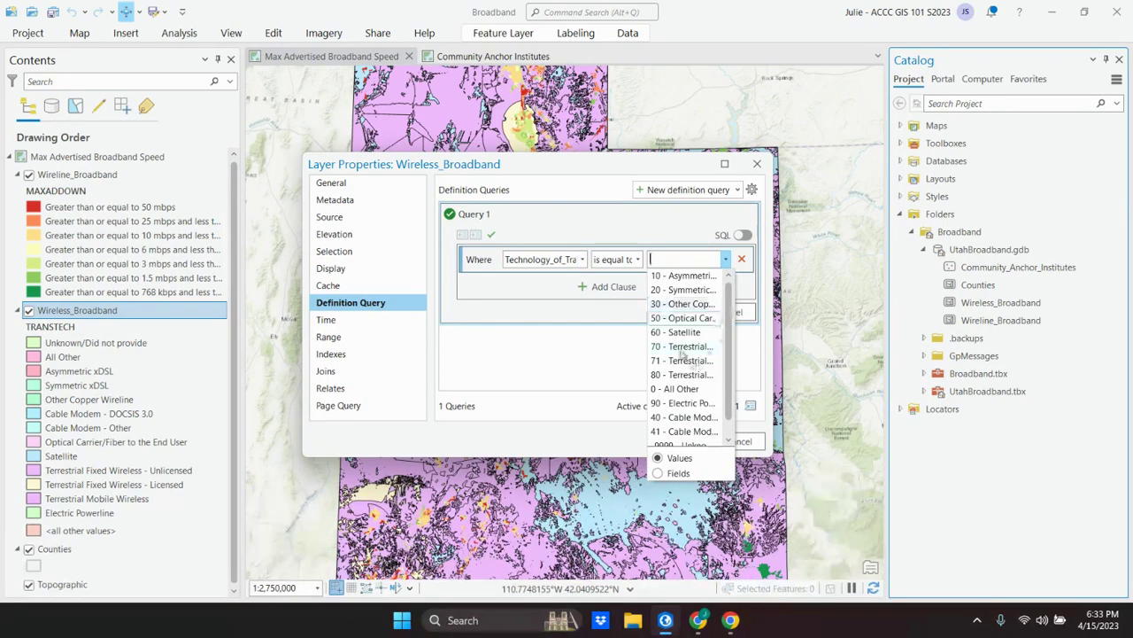
click(681, 354)
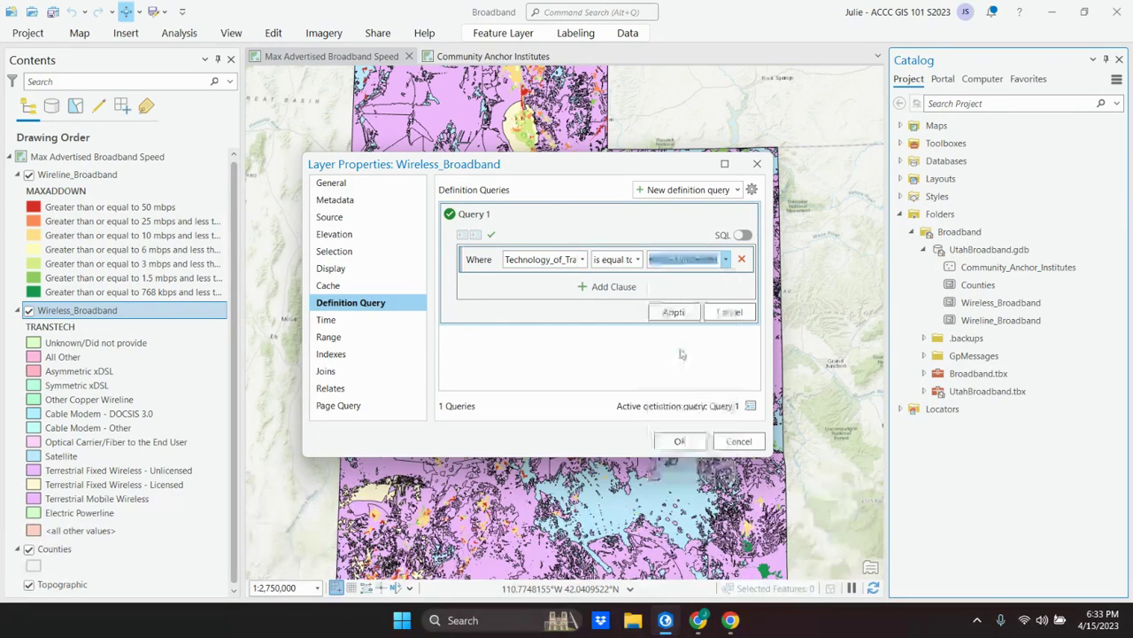
Recheck step 4 in the textbook and add a second clause to the Wireless_Broadband definition query in ArcGIS Pro.
click(699, 619)
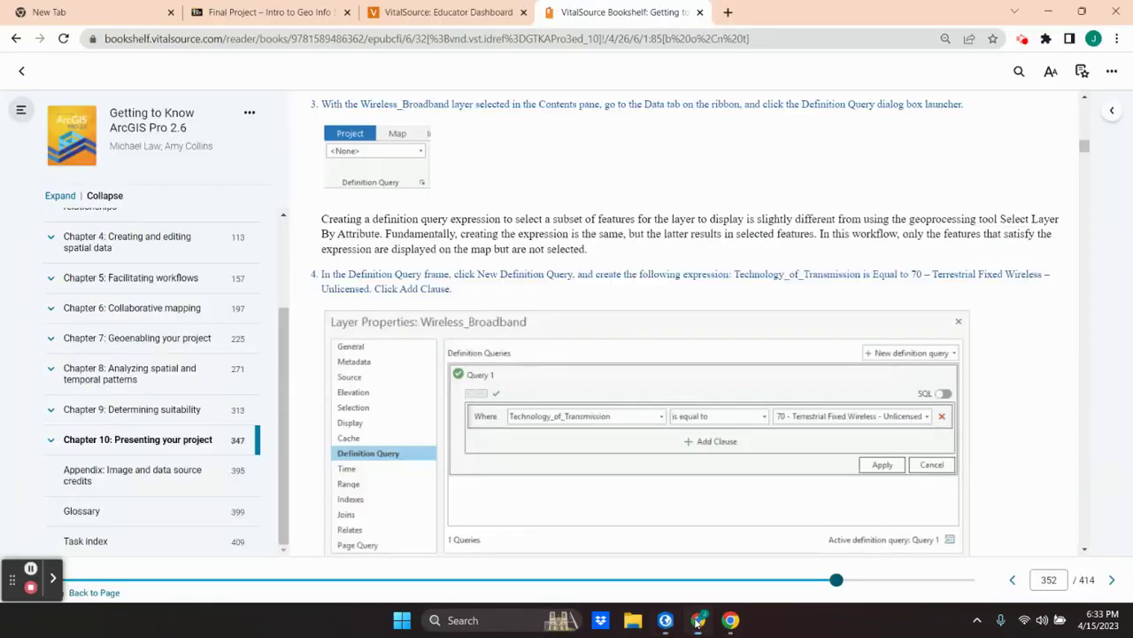
click(699, 621)
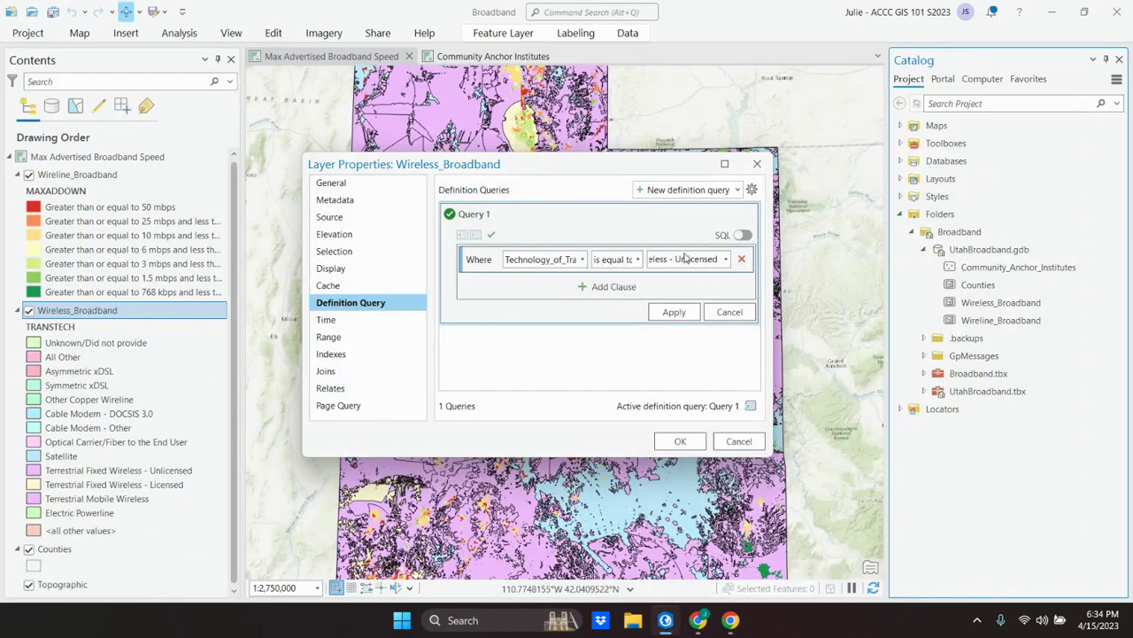
click(607, 286)
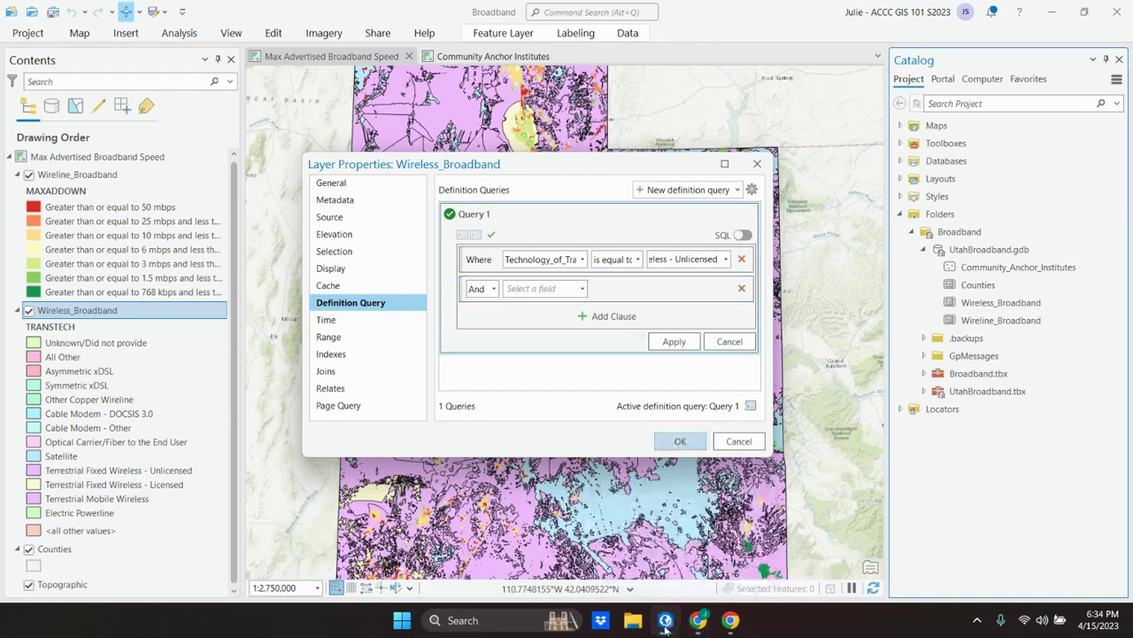
Switch to the textbook and read step 5 about the second clause, along with its tip on the OR operator.
click(698, 620)
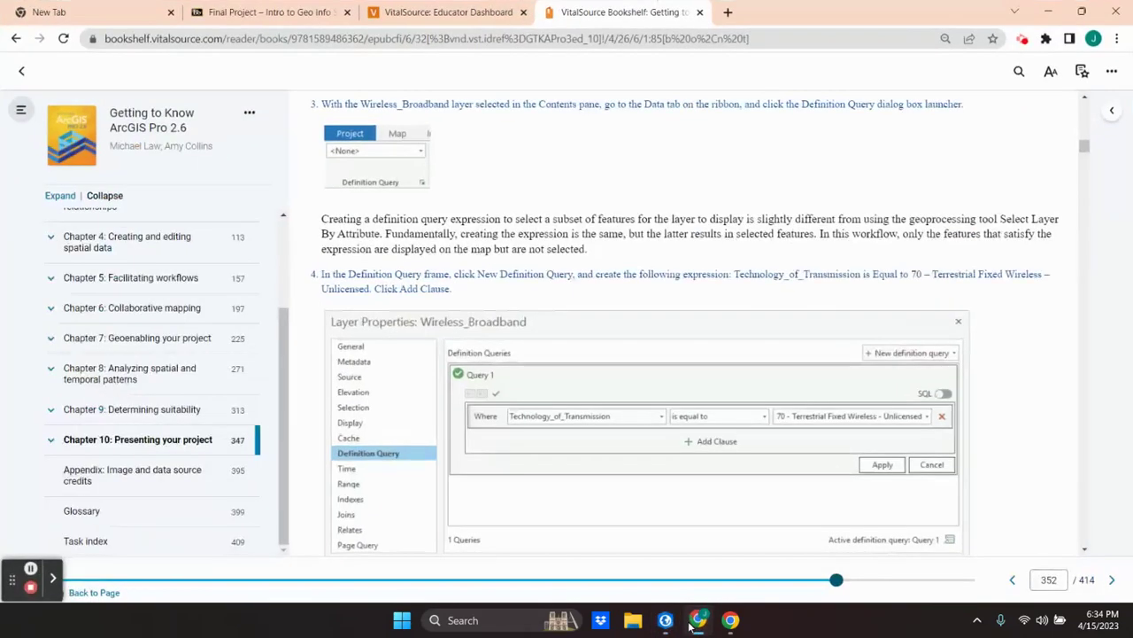
scroll(618, 443, down, 3)
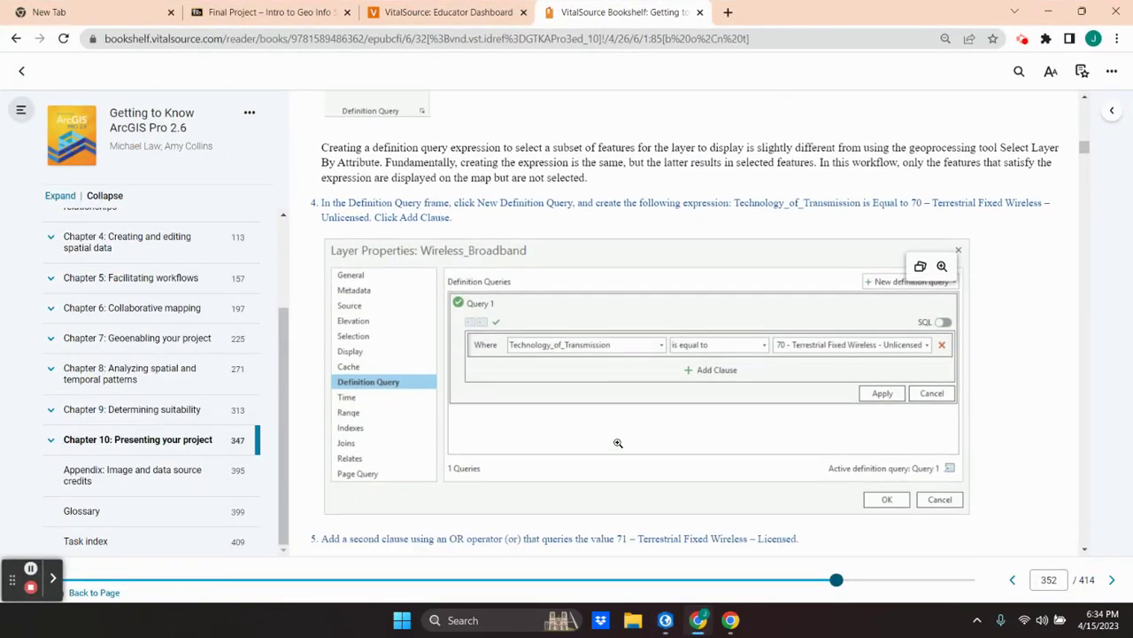
scroll(618, 446, down, 1)
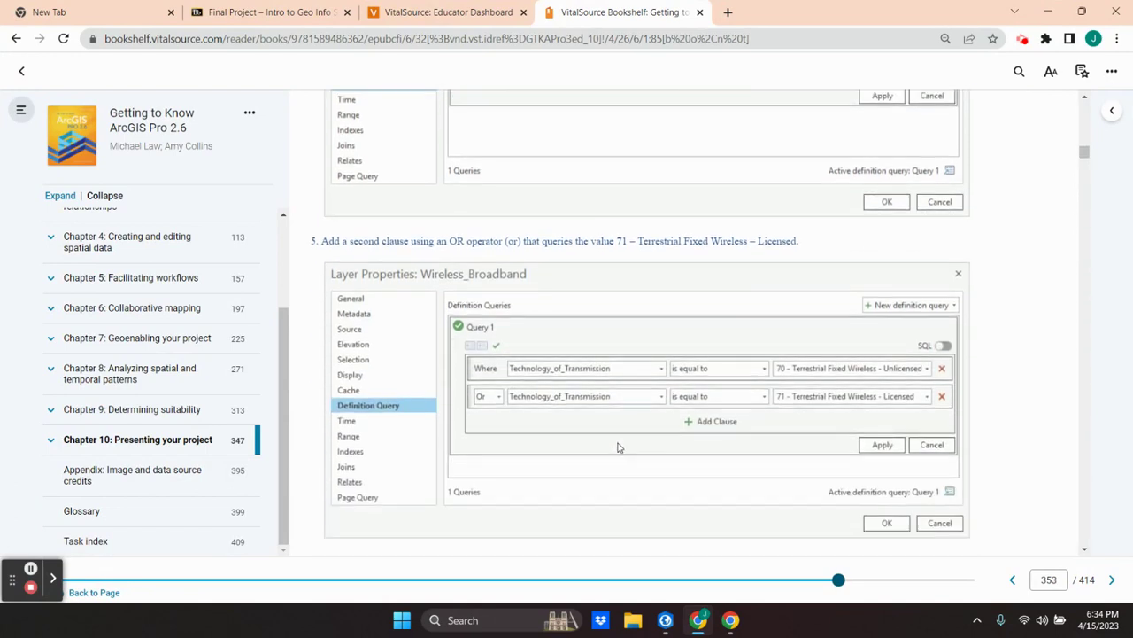
scroll(618, 445, down, 1)
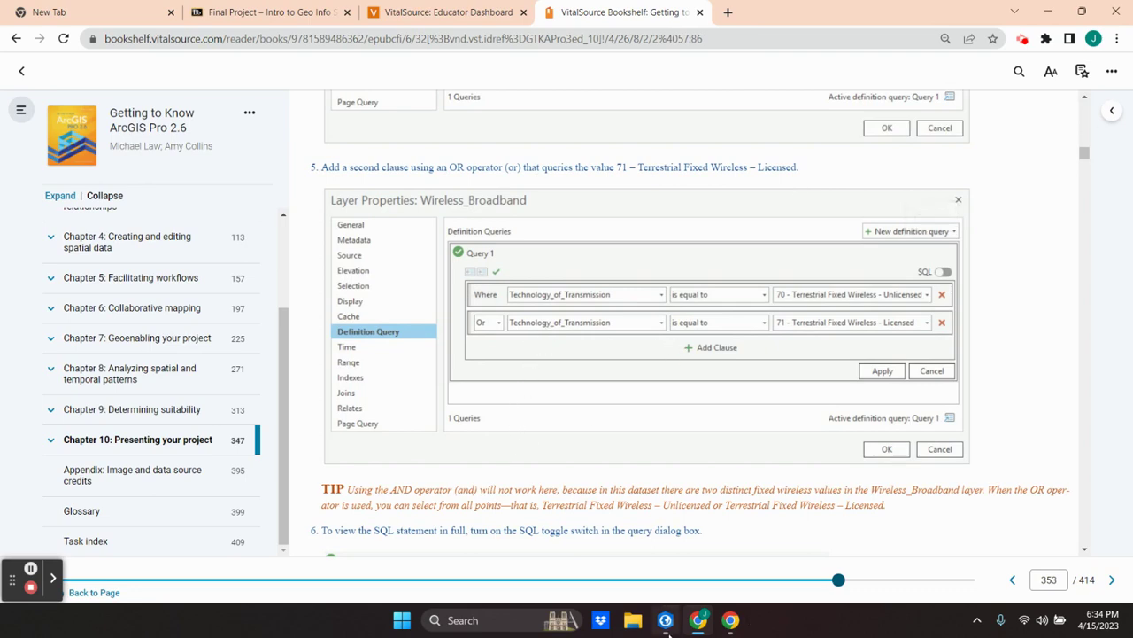
In ArcGIS Pro, set the second clause to Or Technology_of_Transmission is equal to 71 - Terrestrial Fixed Wireless - Licensed.
click(665, 619)
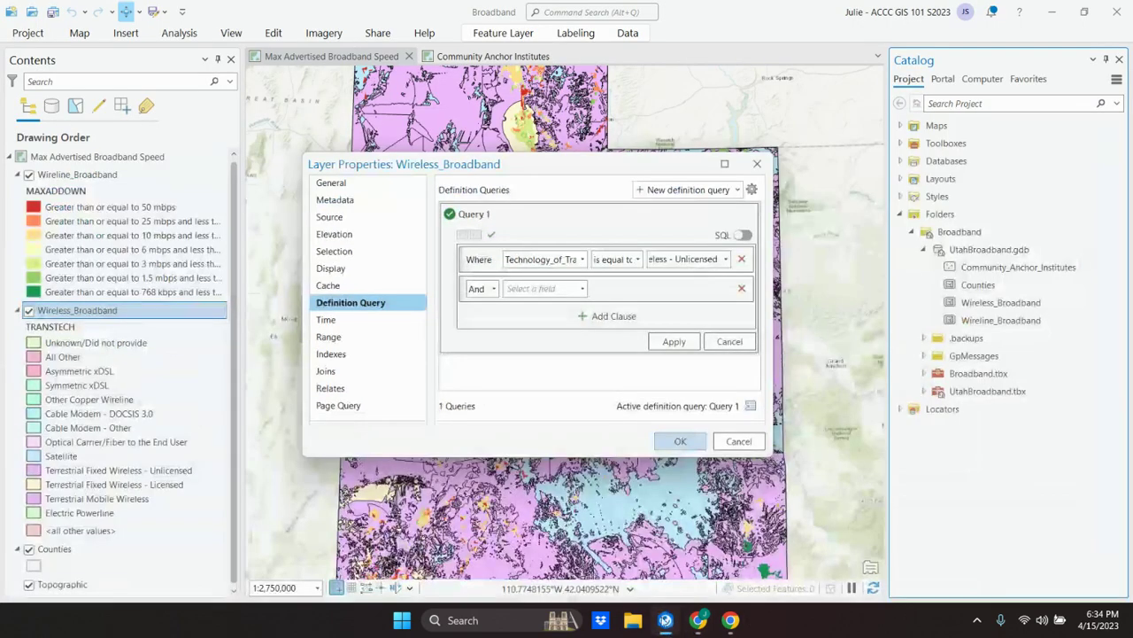
click(494, 293)
click(483, 319)
click(531, 289)
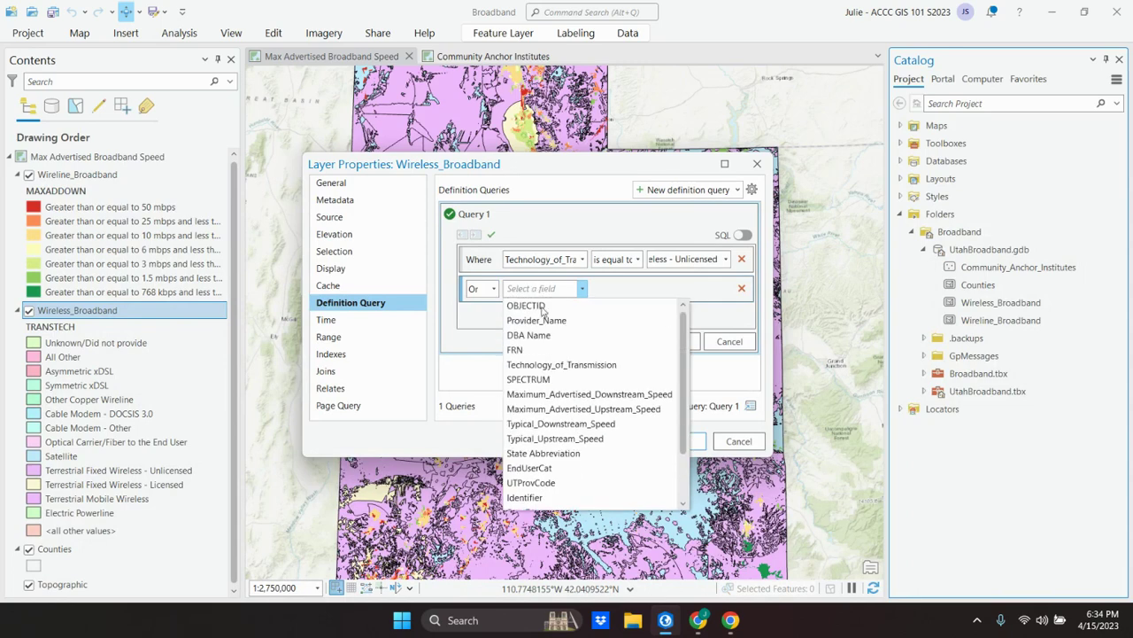
click(562, 364)
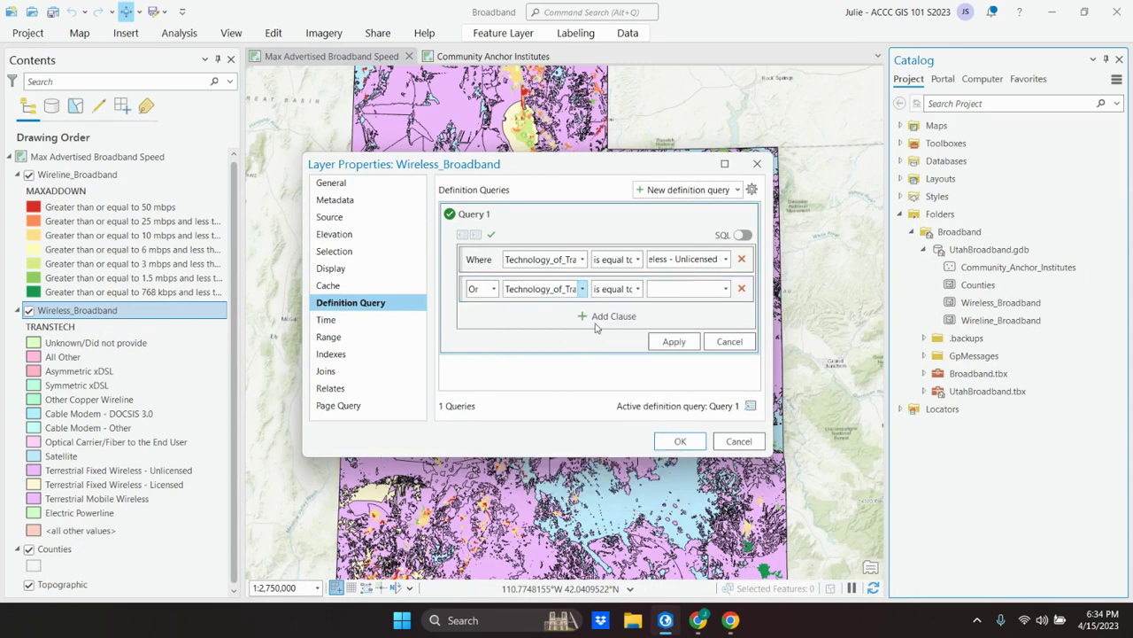
click(726, 289)
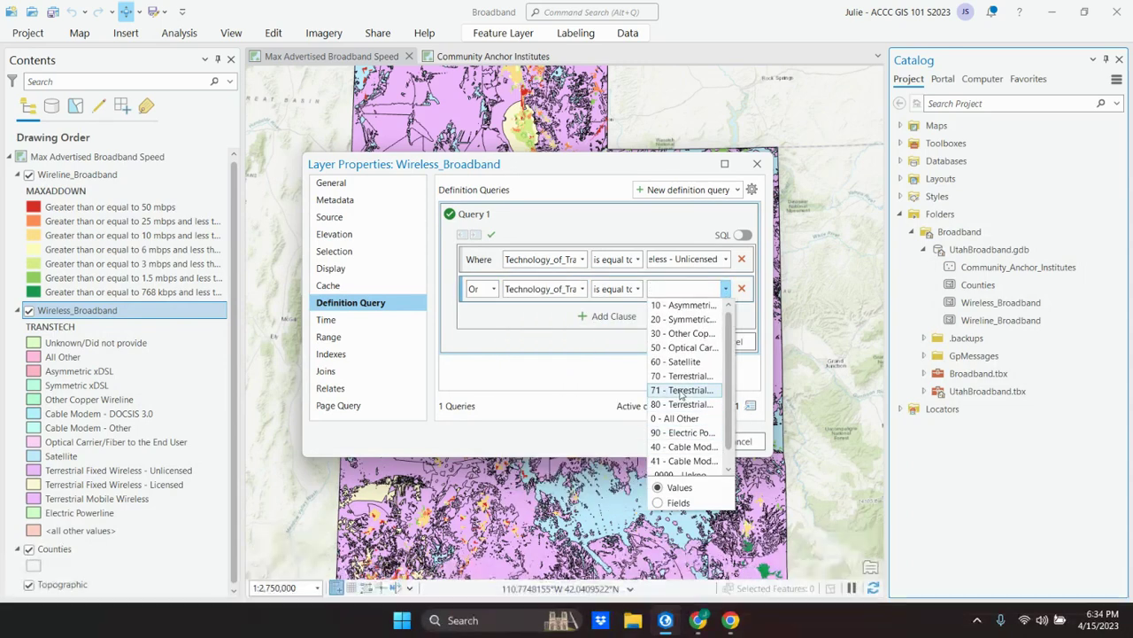
click(681, 390)
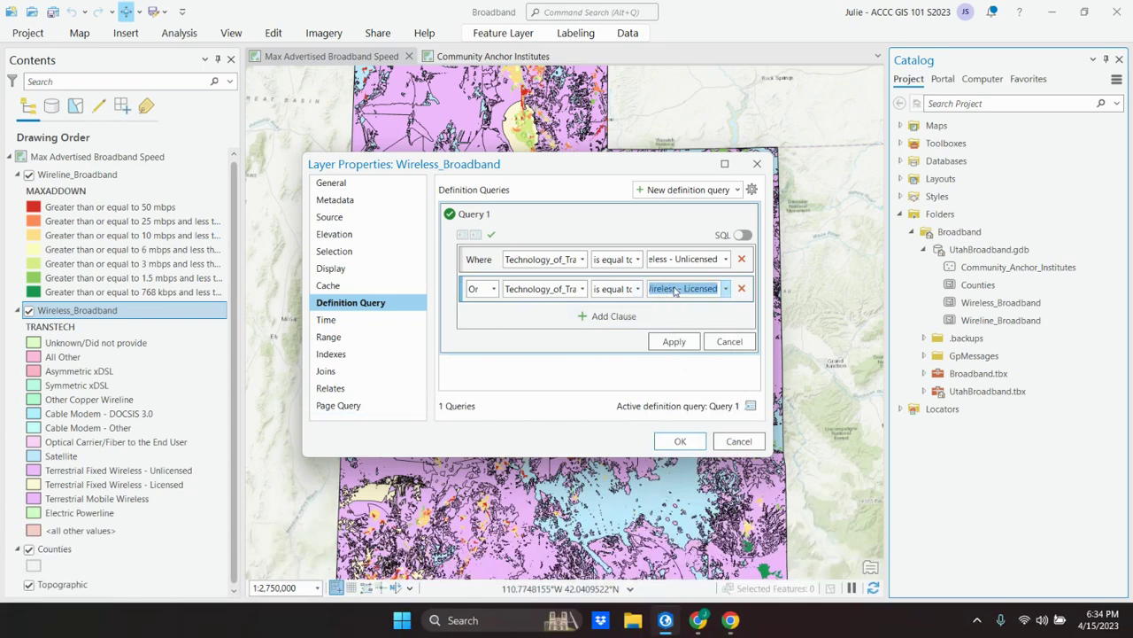
click(726, 289)
click(726, 290)
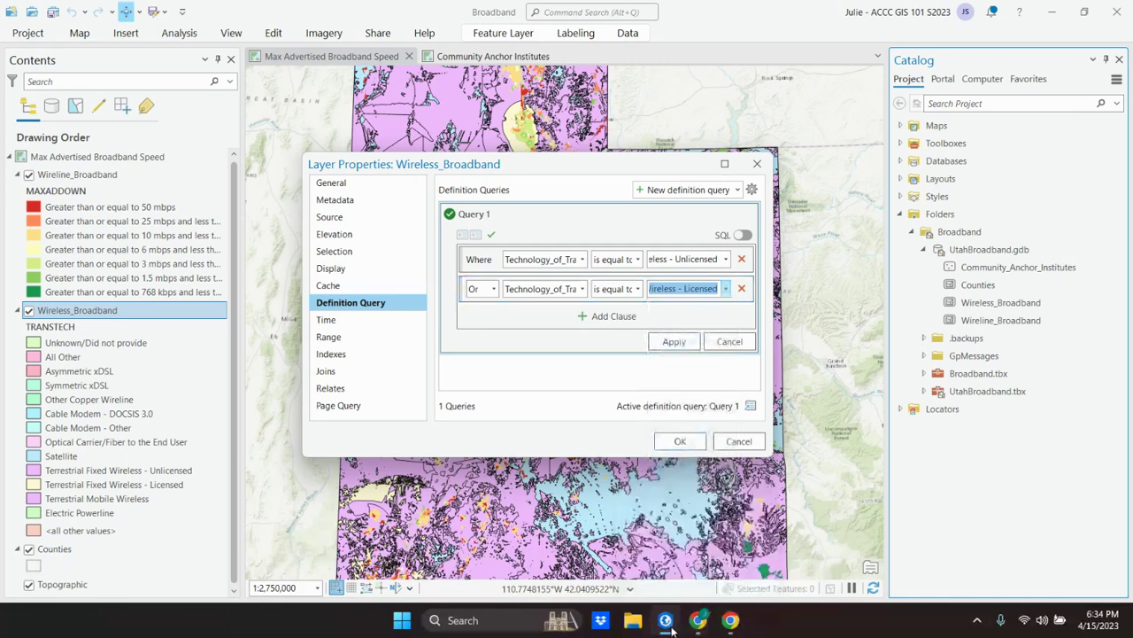
Read textbook steps 6 and 7, then show the definition query as SQL in ArcGIS Pro and verify the expression.
click(697, 619)
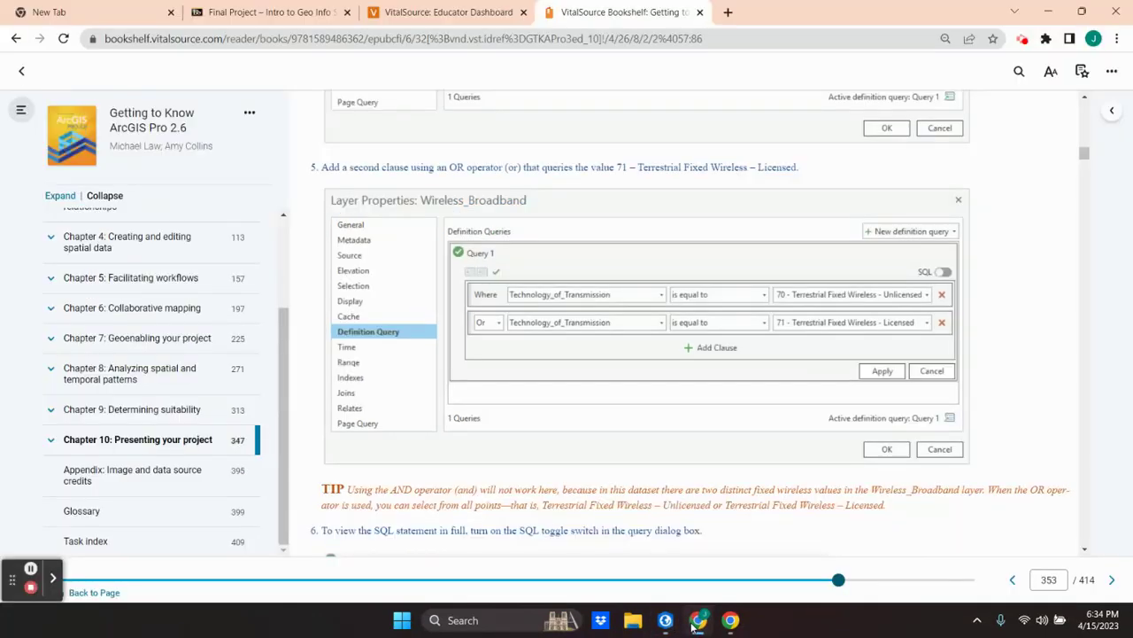
scroll(653, 365, down, 3)
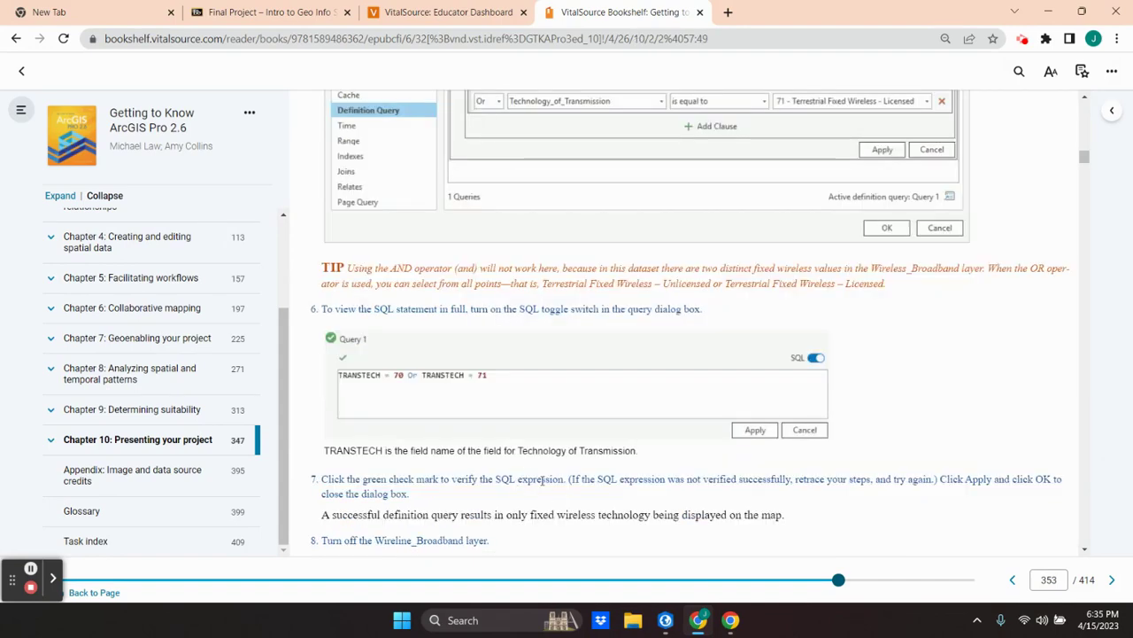
click(666, 623)
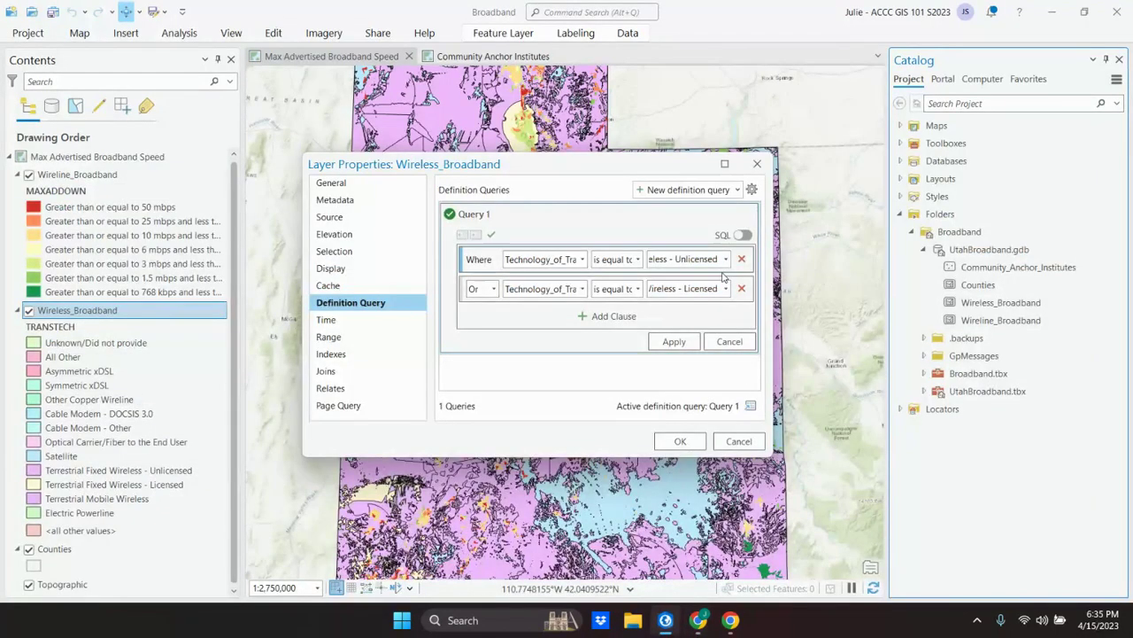
click(742, 236)
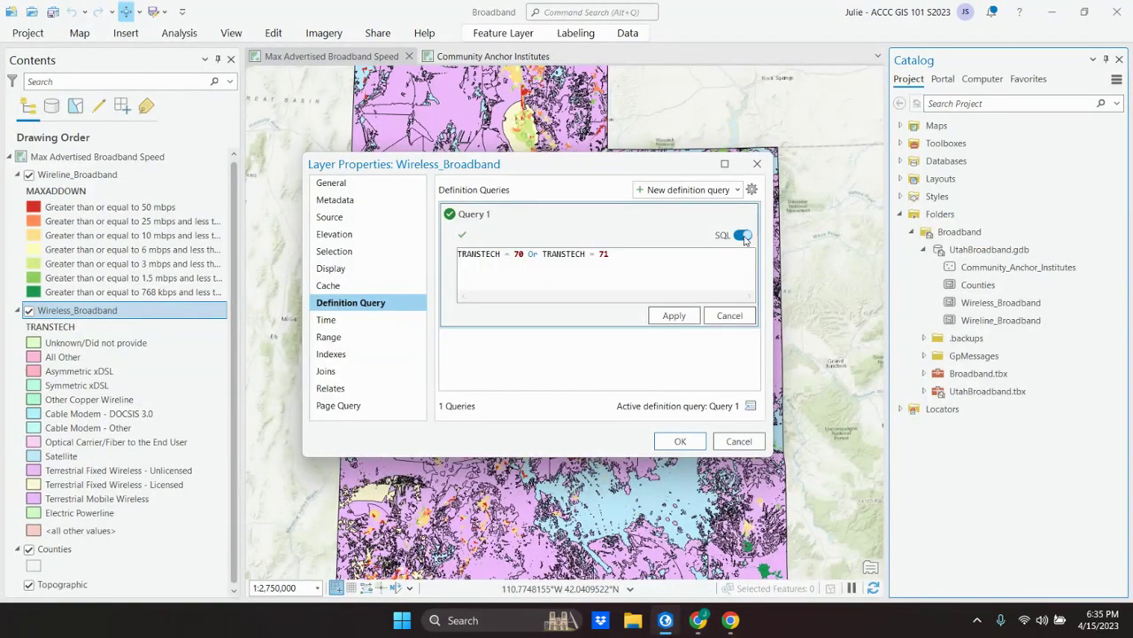
click(462, 236)
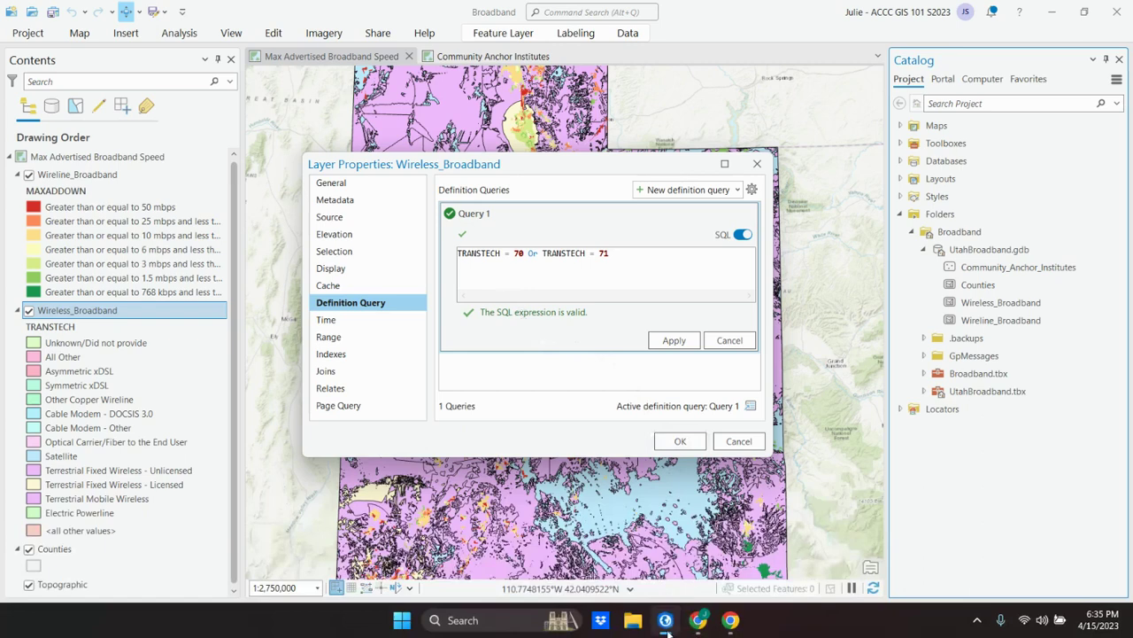
Return to the textbook and read steps 7 and 8, examining the map expected with only fixed wireless technology displayed.
click(698, 621)
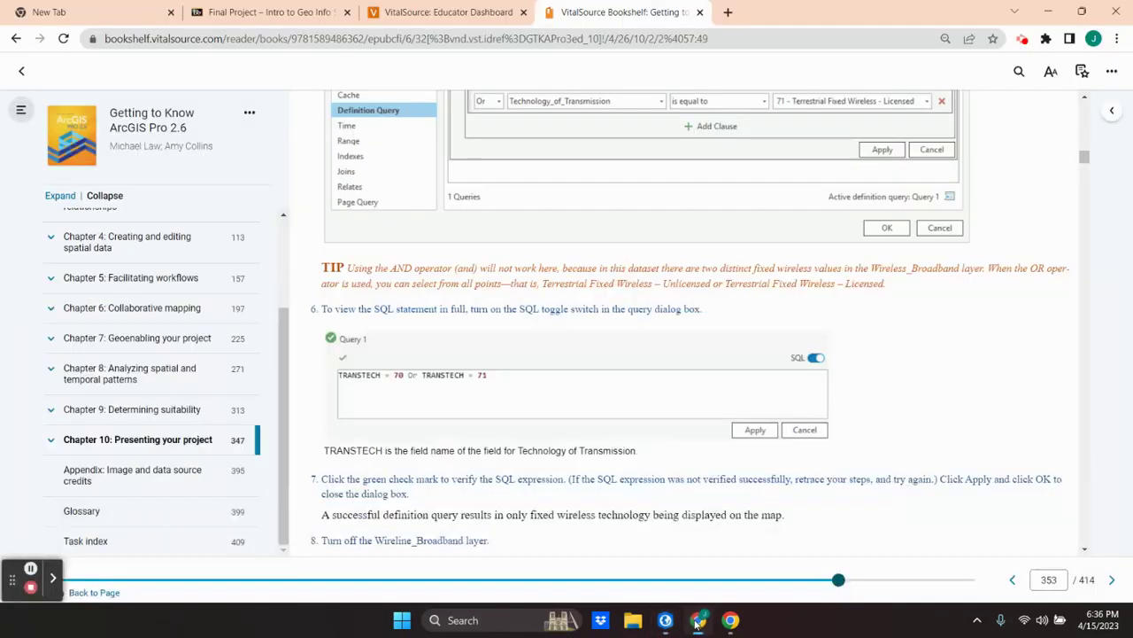
scroll(522, 439, down, 1)
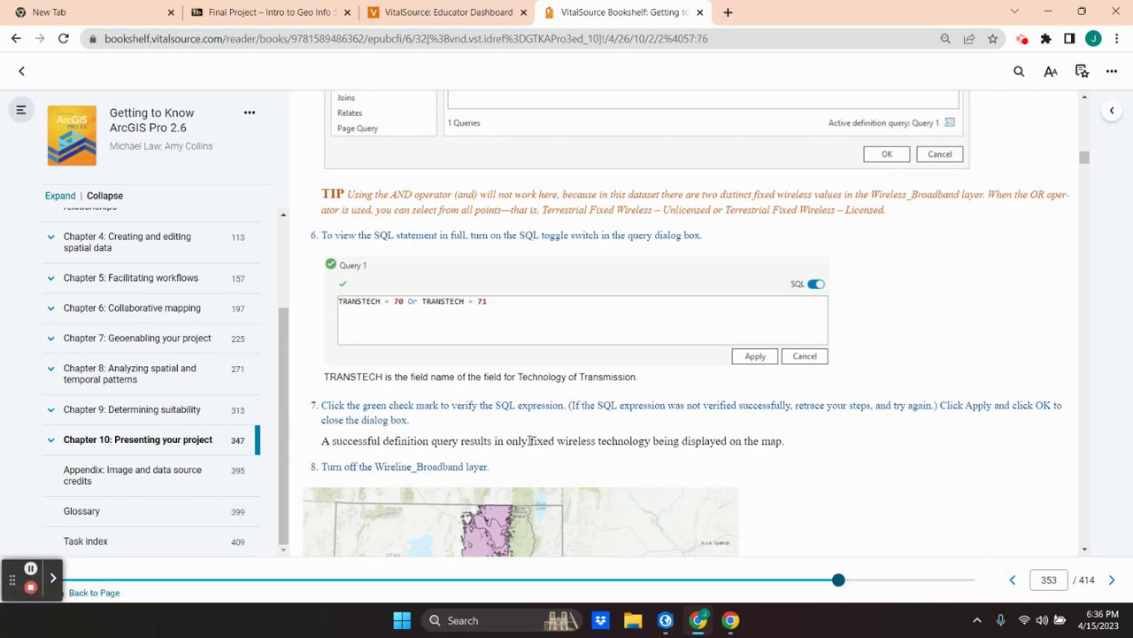
scroll(529, 440, down, 2)
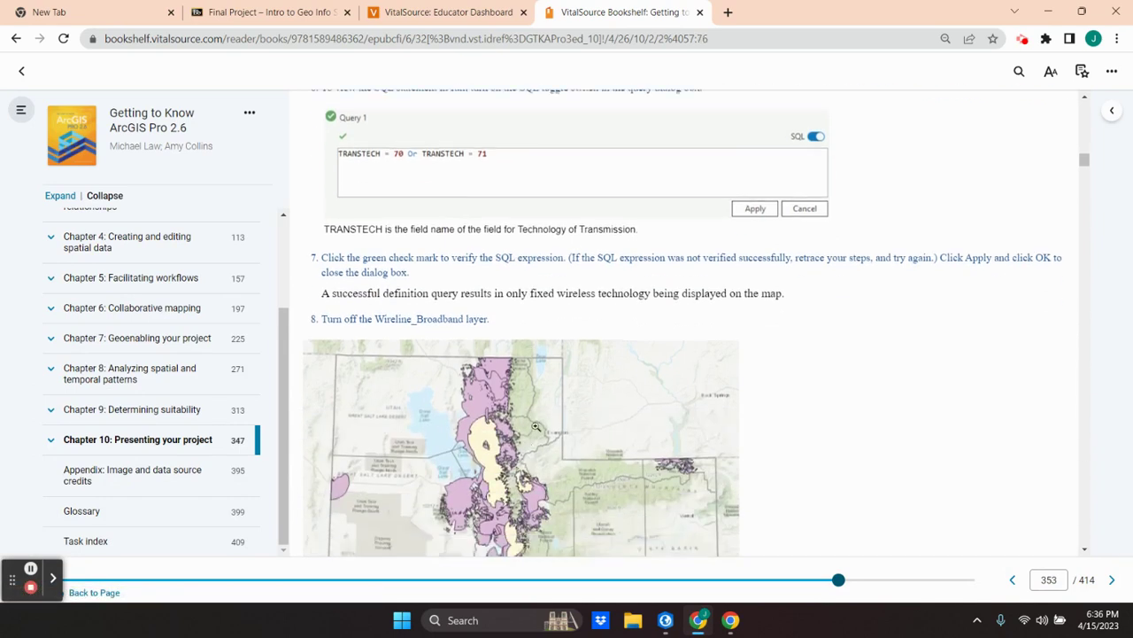
mouse_move(717, 354)
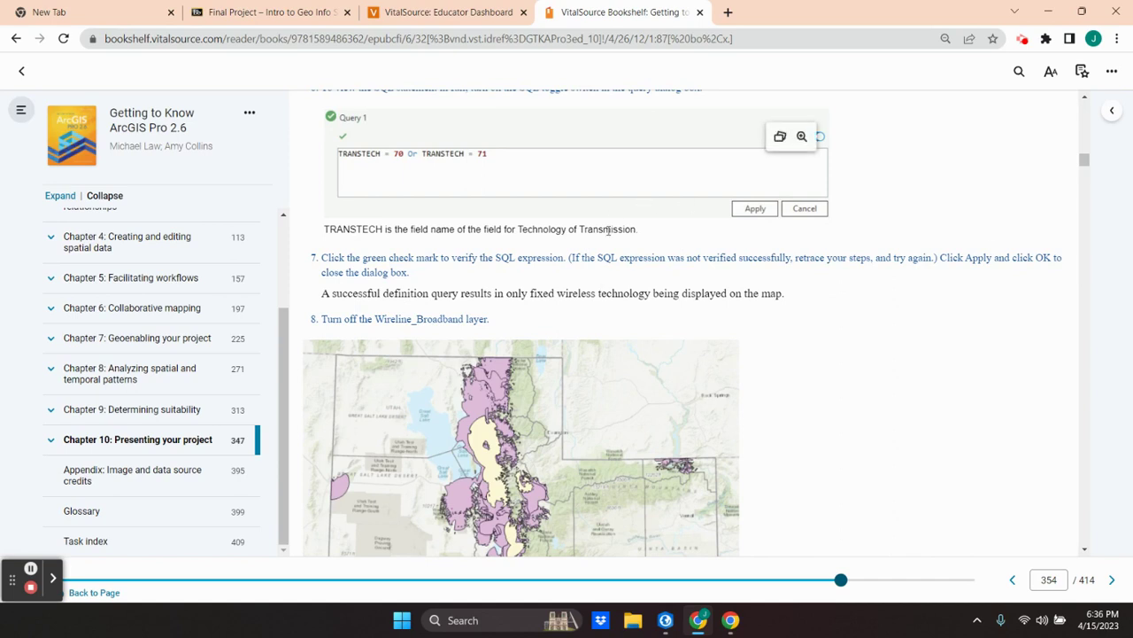
scroll(443, 383, down, 1)
scroll(443, 383, down, 1)
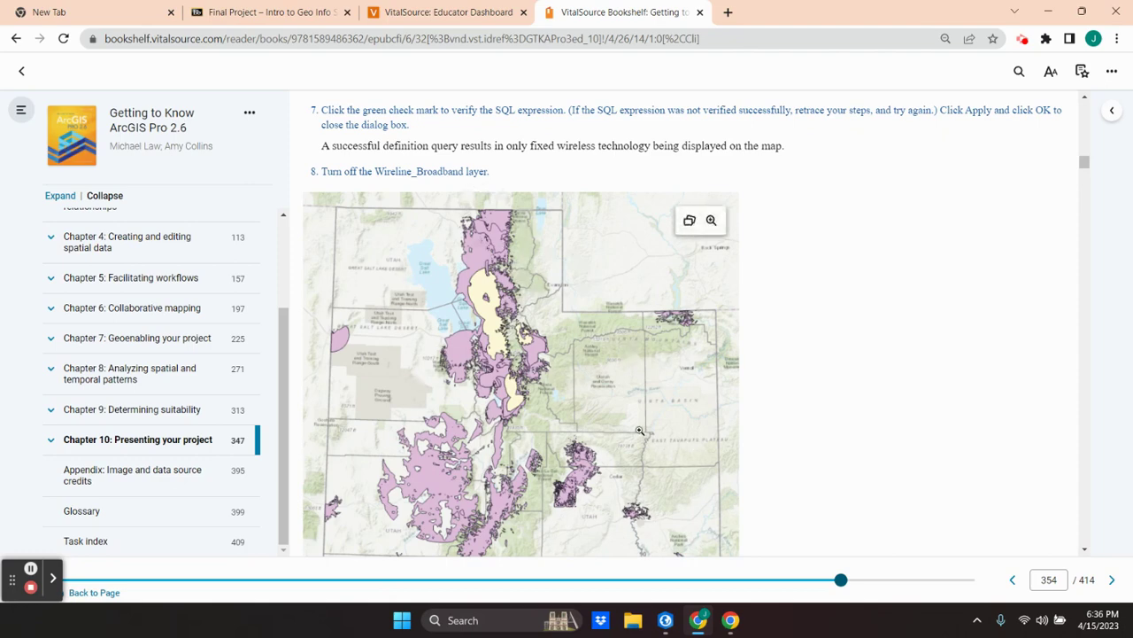
In ArcGIS Pro, apply the definition query, accept the layer properties, and turn off the Wireline_Broadband layer.
click(666, 621)
click(674, 341)
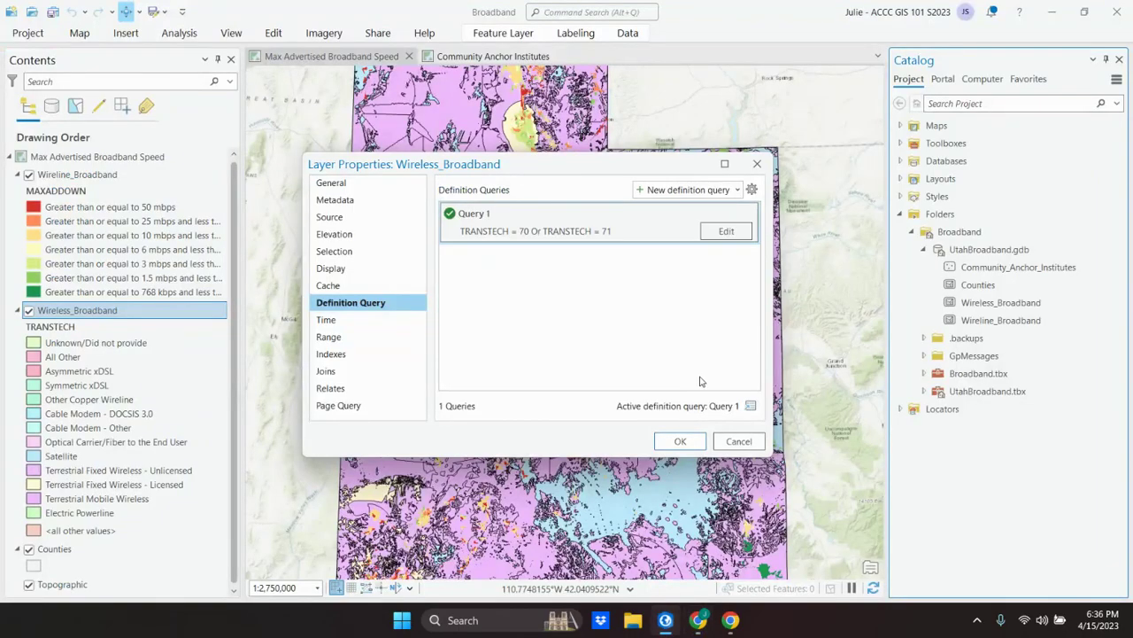
click(686, 443)
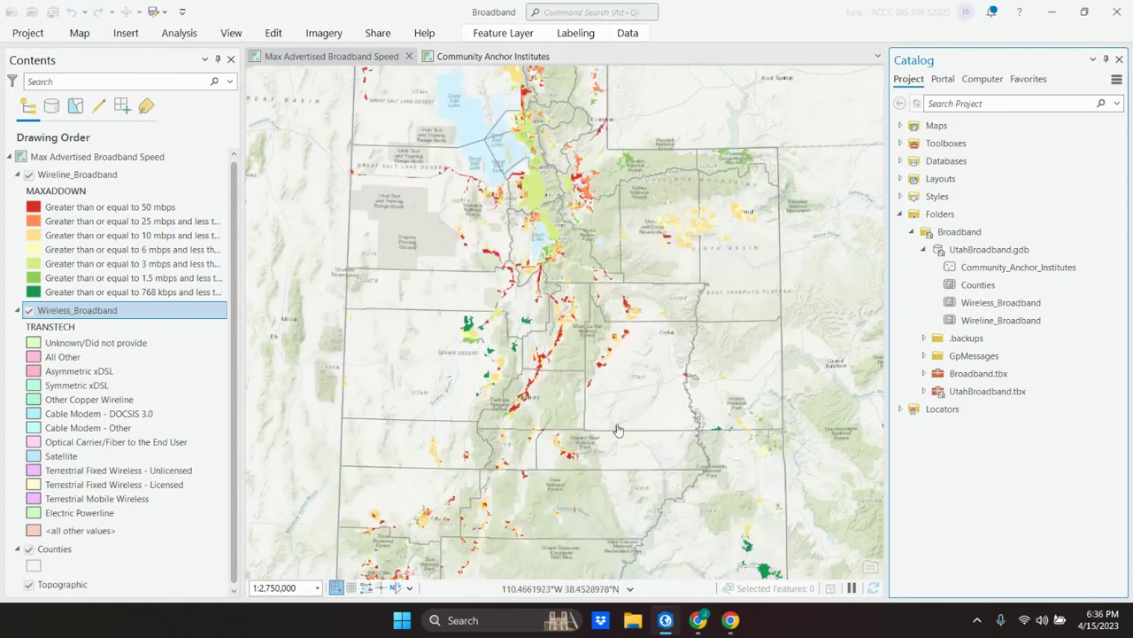
click(54, 176)
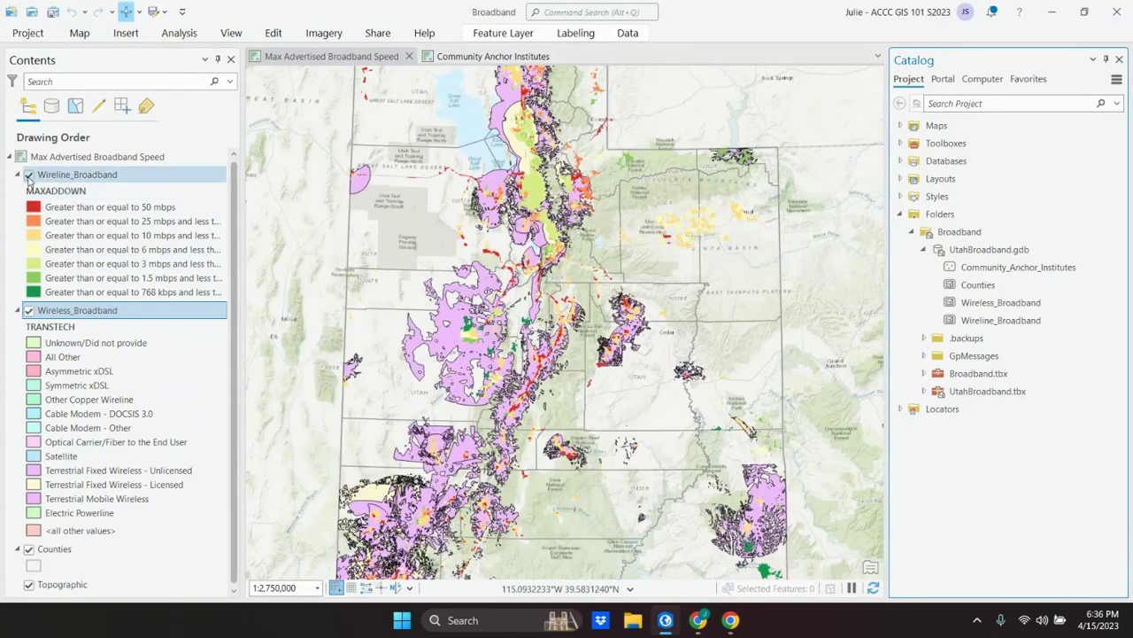
click(29, 176)
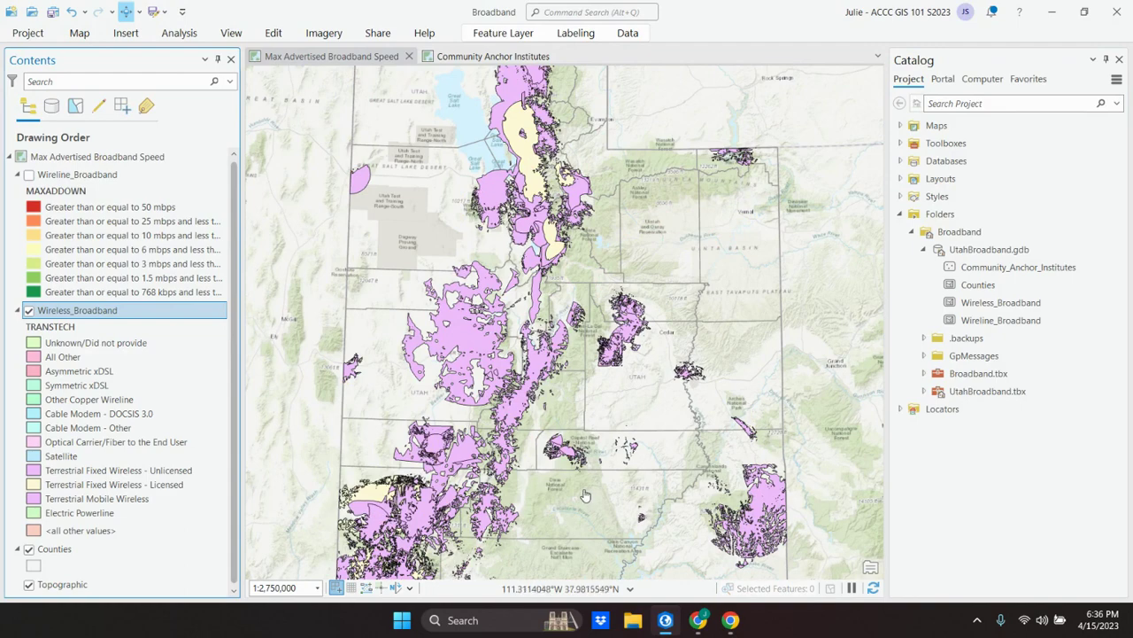
Switch to the textbook and read steps 1 to 3 of the Fine-tune the symbology section.
click(699, 619)
scroll(489, 381, down, 5)
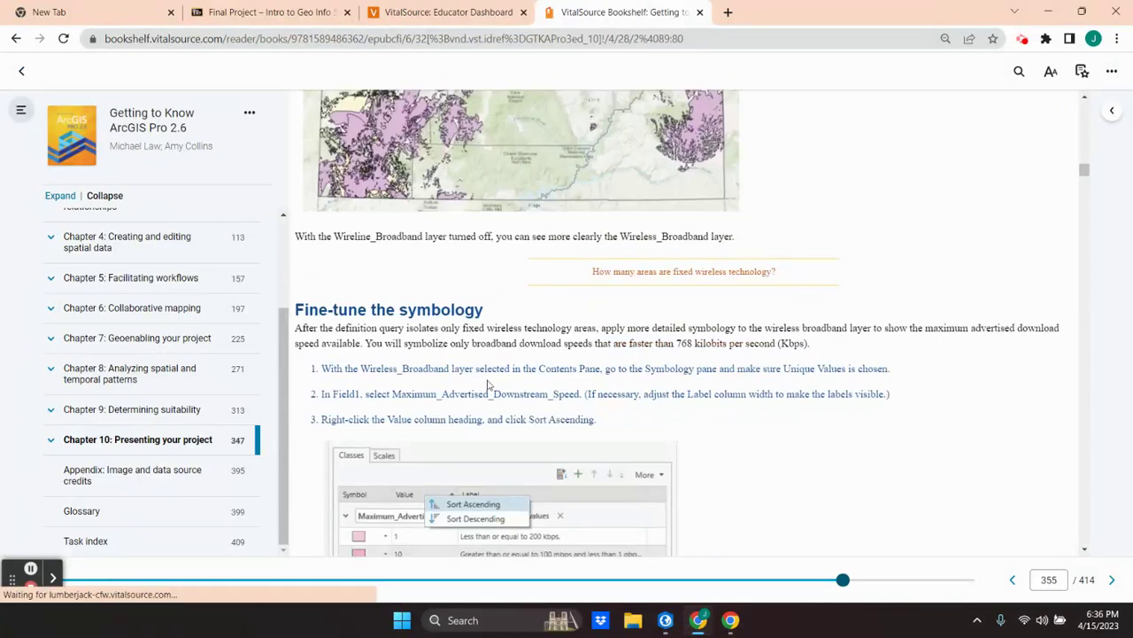
scroll(488, 382, down, 2)
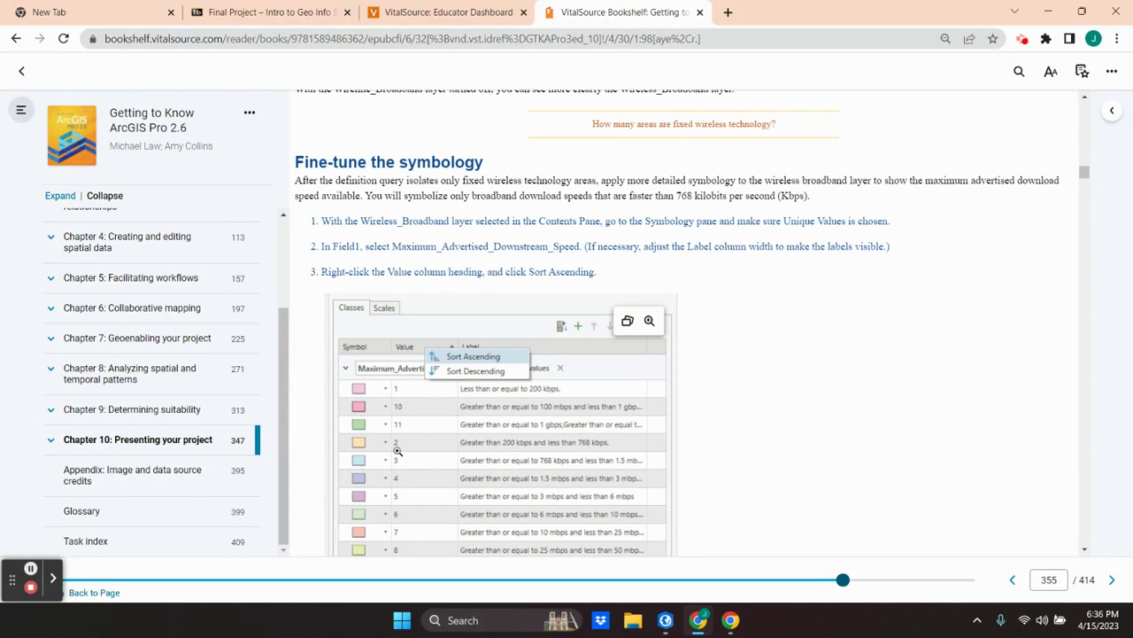
click(30, 571)
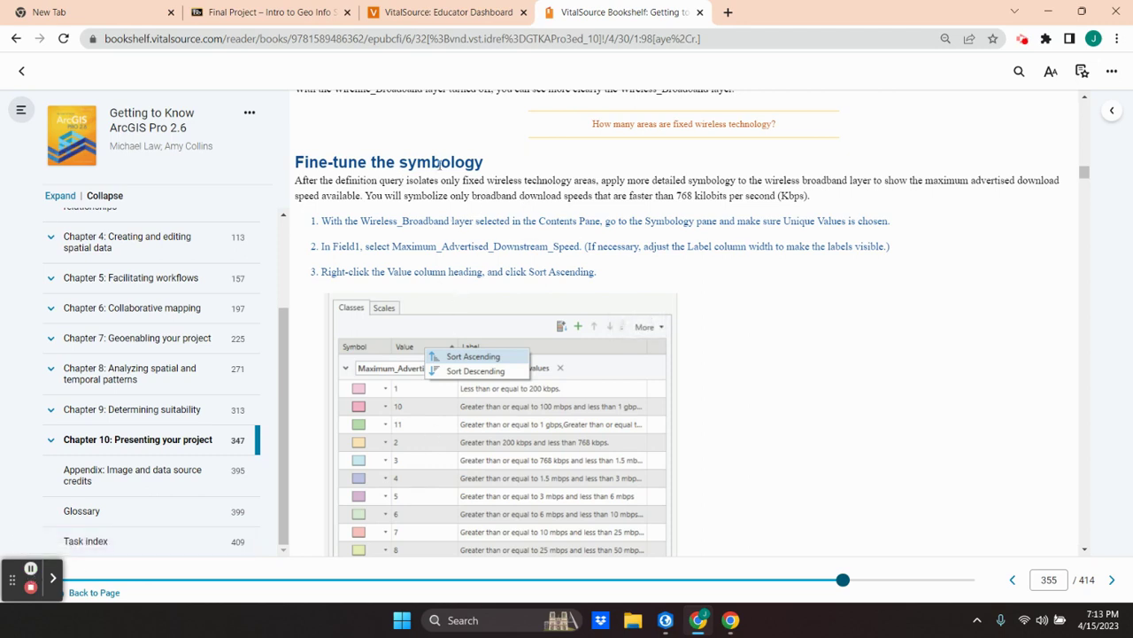
mouse_move(664, 627)
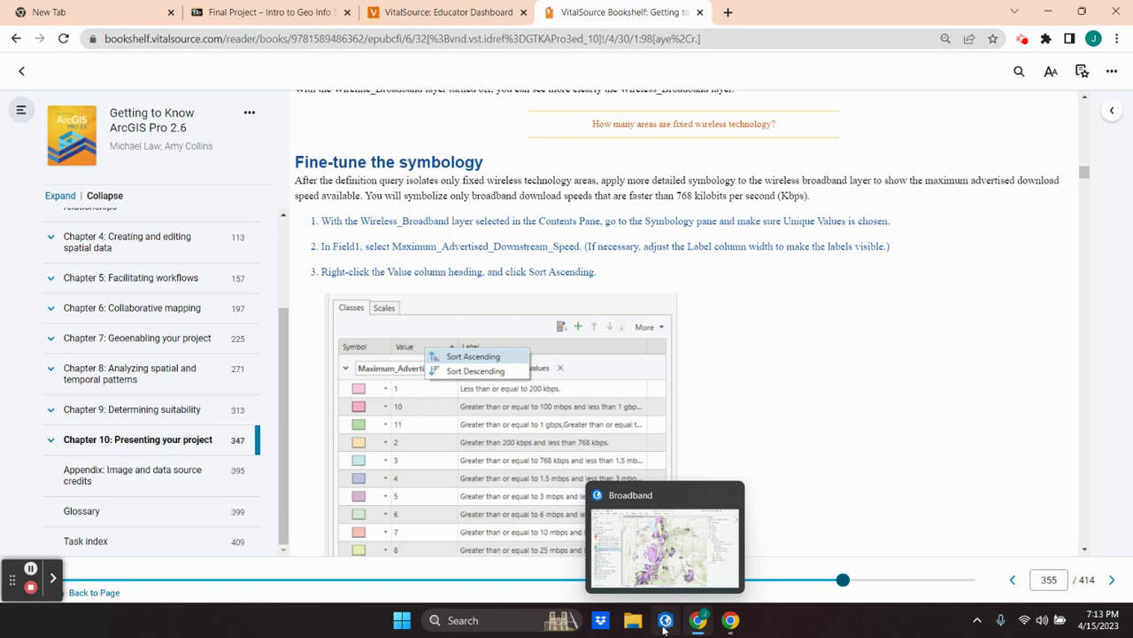
Switch to ArcGIS Pro, open the Wireless_Broadband symbology, recheck the textbook, and set the unique values field to Maximum_Advertised_Downstream_Speed.
click(665, 624)
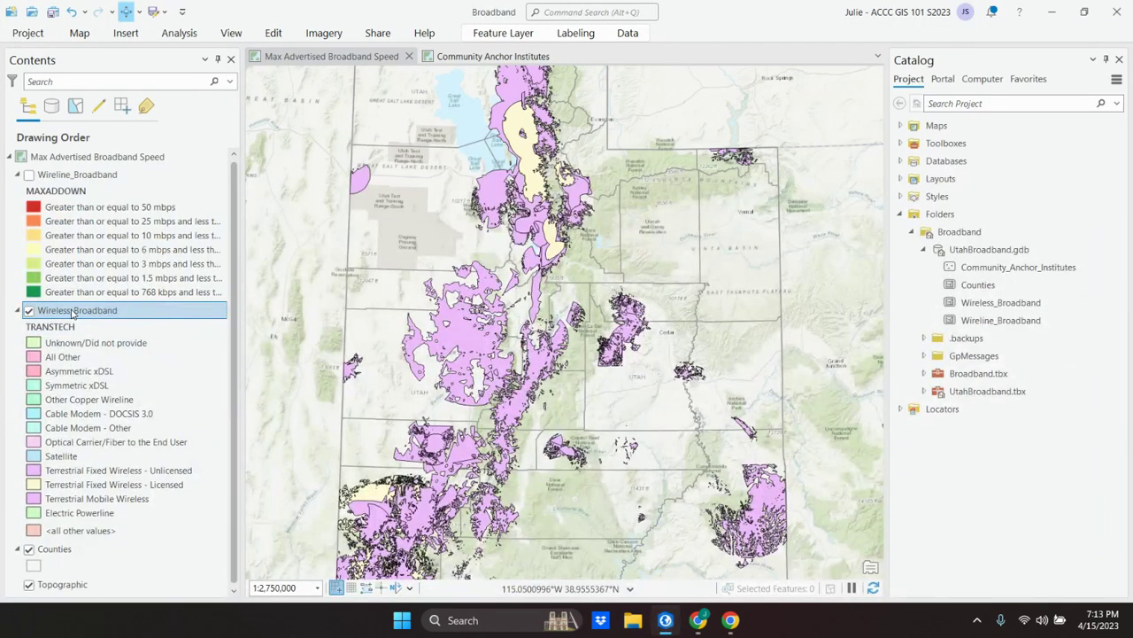
right_click(74, 313)
click(93, 344)
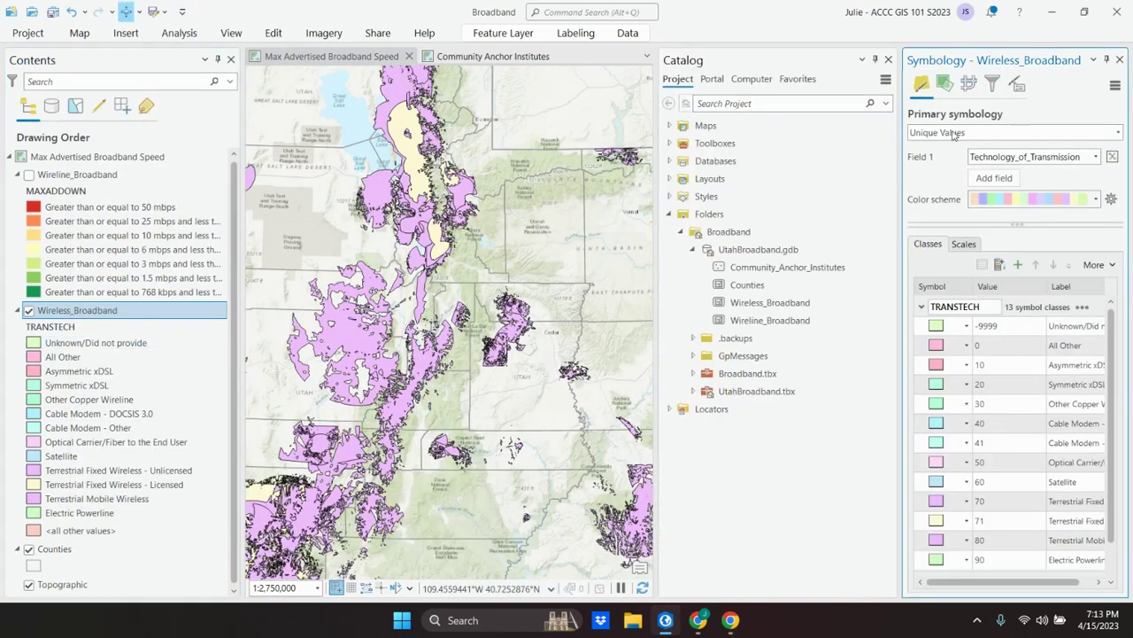
click(665, 624)
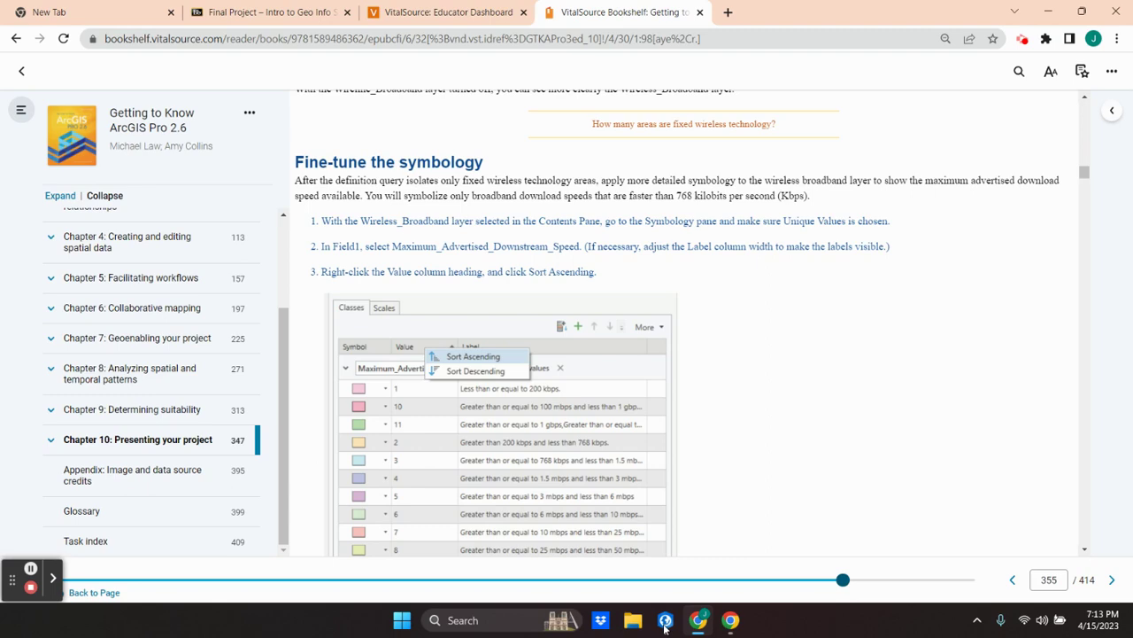
click(665, 626)
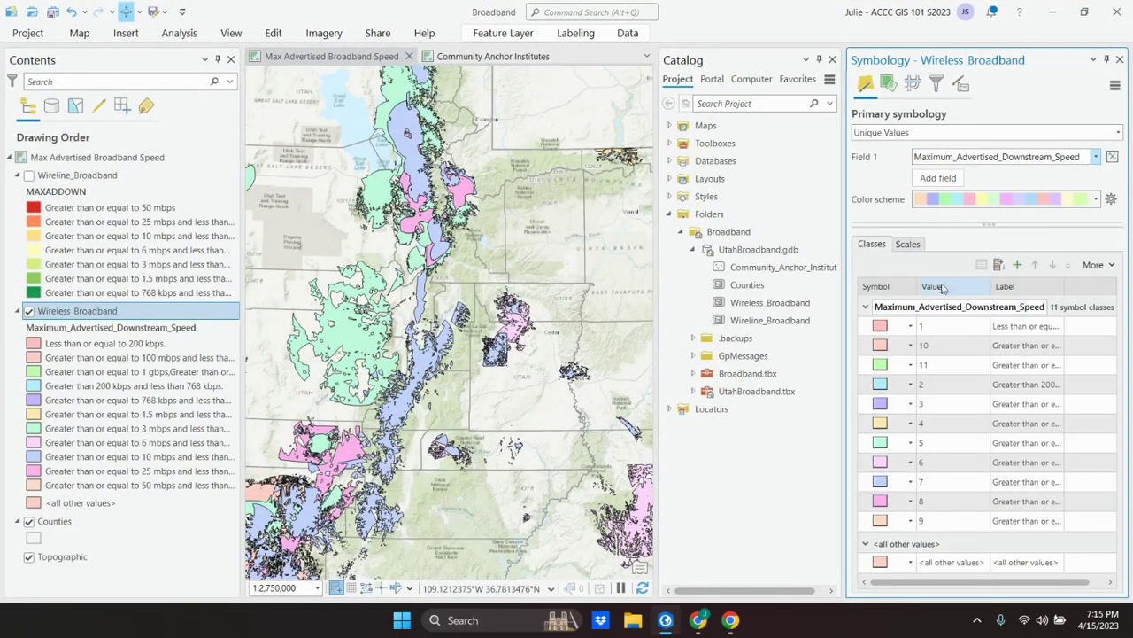
Sort the Wireless_Broadband symbology classes by value in ascending order.
right_click(943, 288)
click(960, 294)
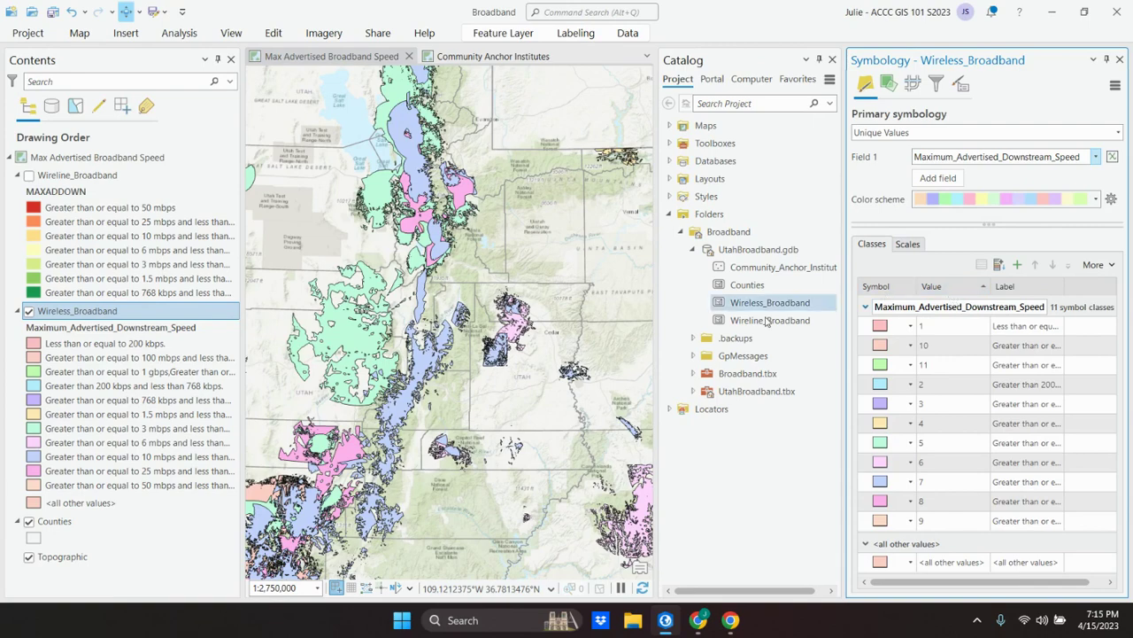
Switch to the textbook and read steps 4 to 7 on removing and reordering the speed values.
click(665, 624)
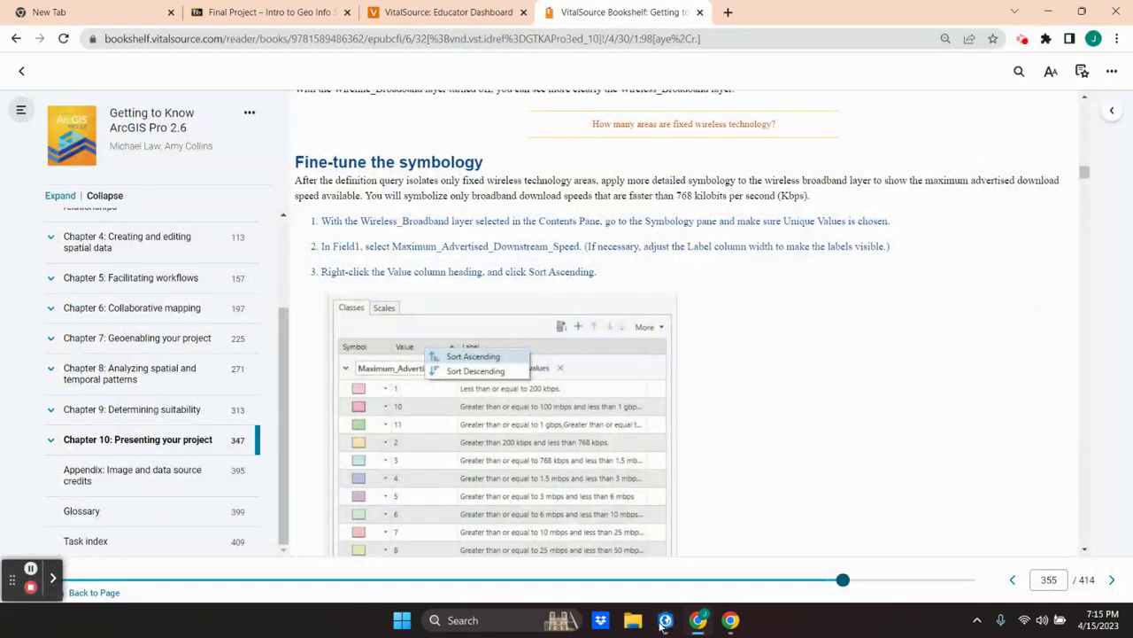
scroll(544, 468, down, 3)
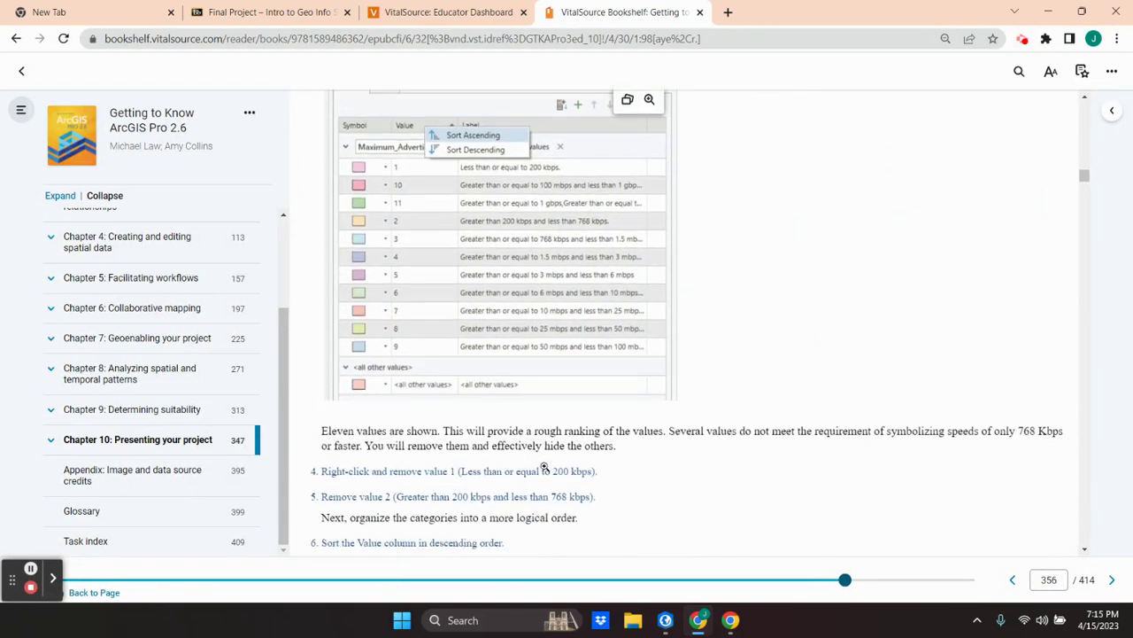
scroll(545, 468, down, 2)
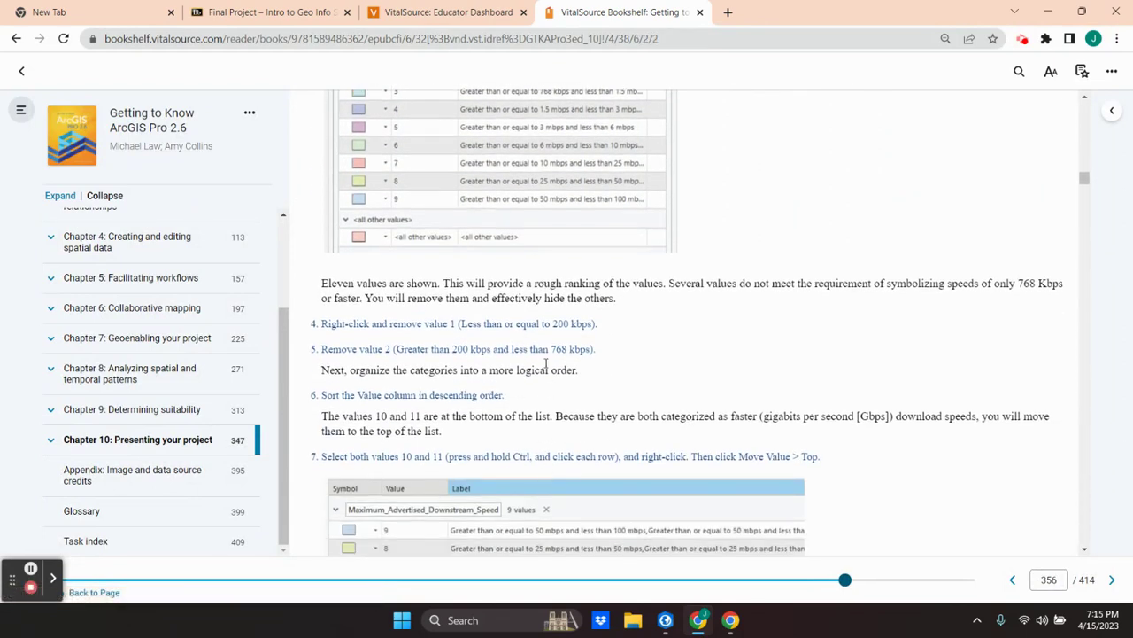
scroll(546, 363, down, 1)
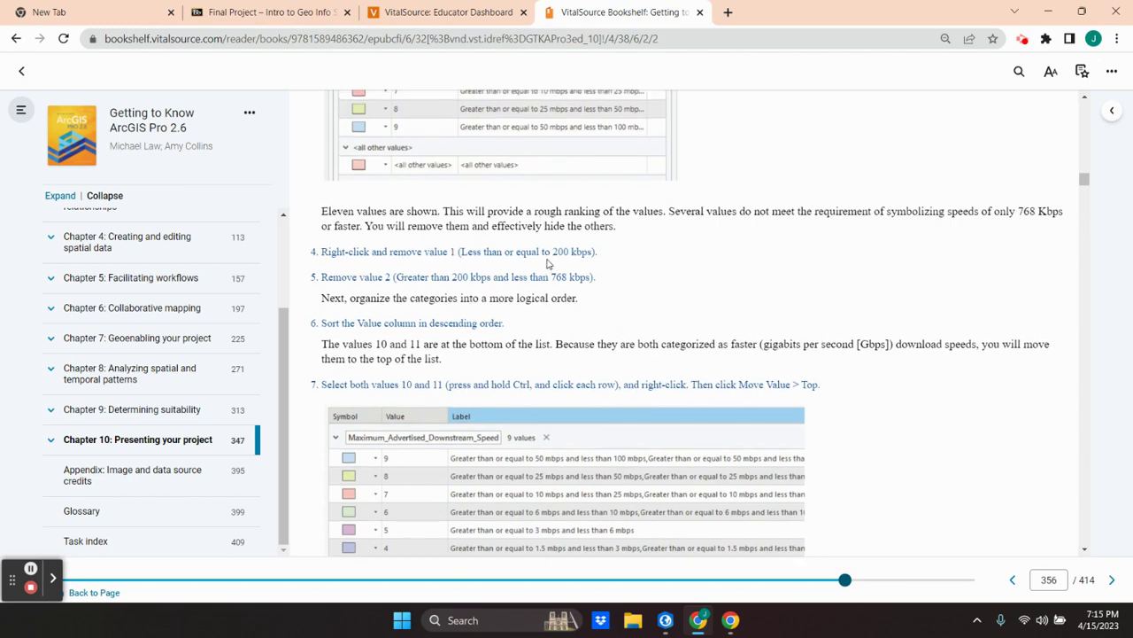
scroll(547, 263, up, 3)
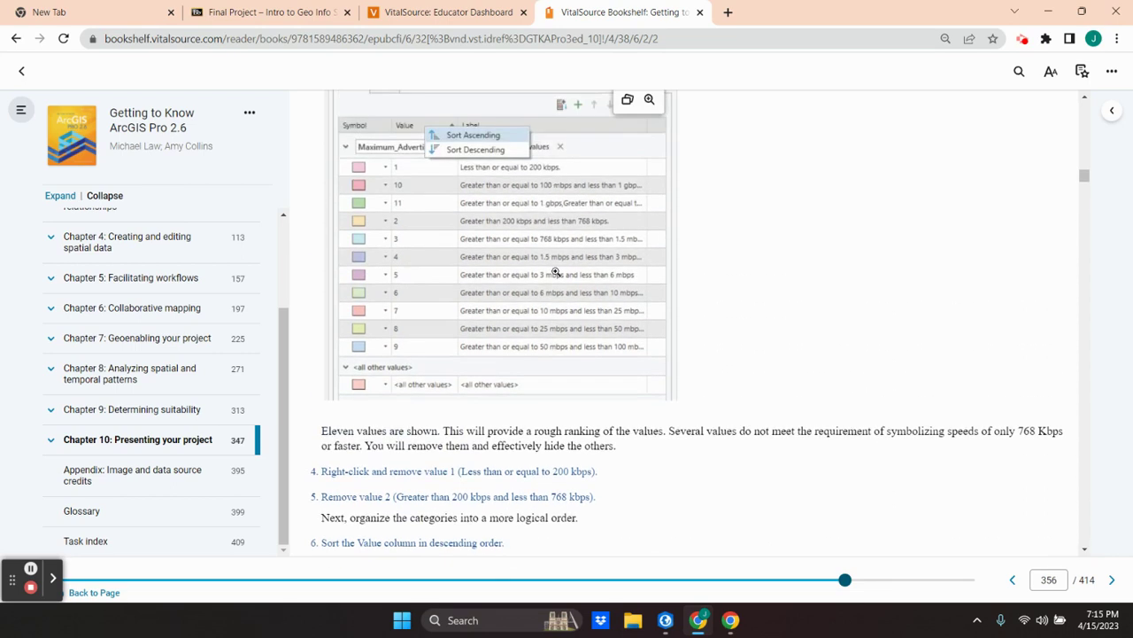
scroll(556, 273, down, 3)
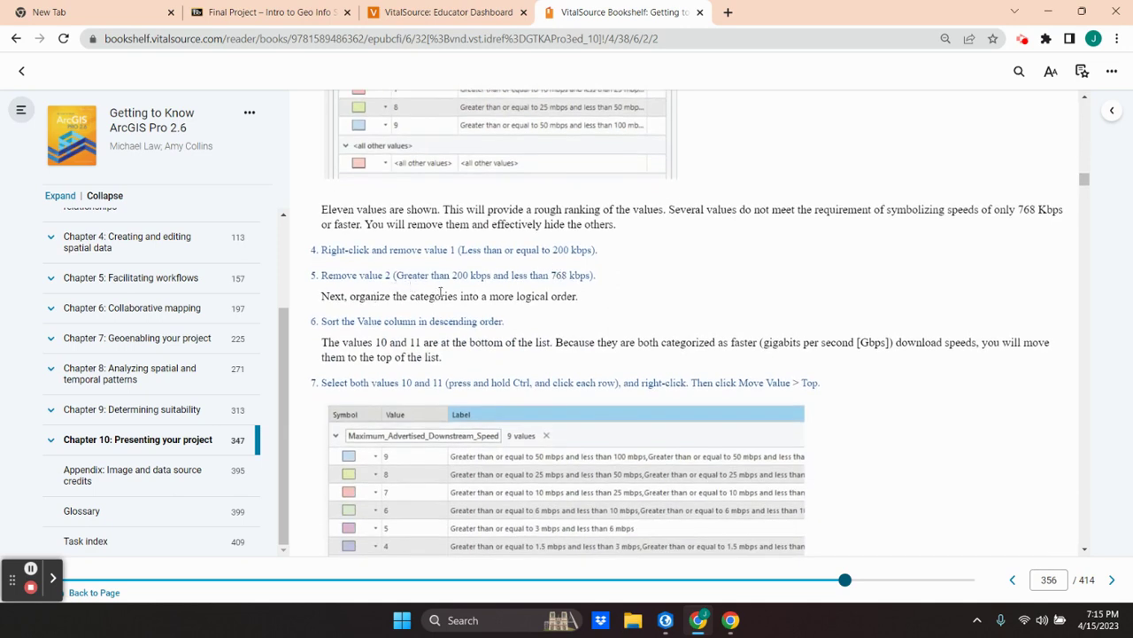
In ArcGIS Pro, remove values 1 and 2 from the Wireless_Broadband symbology classes, rechecking the textbook between removals.
click(666, 627)
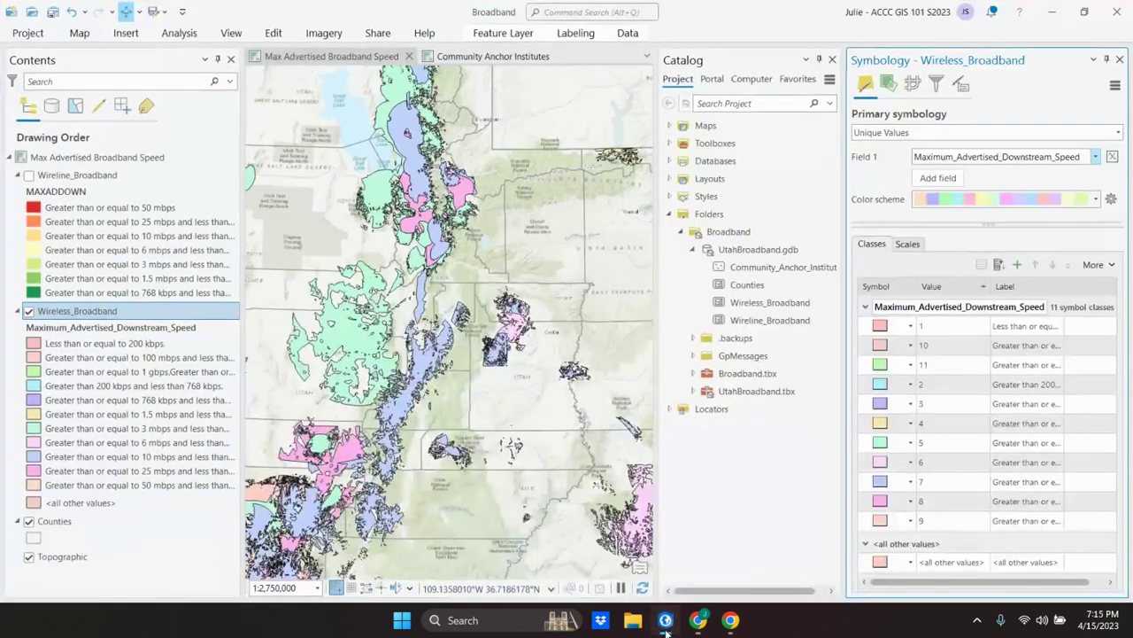
right_click(943, 330)
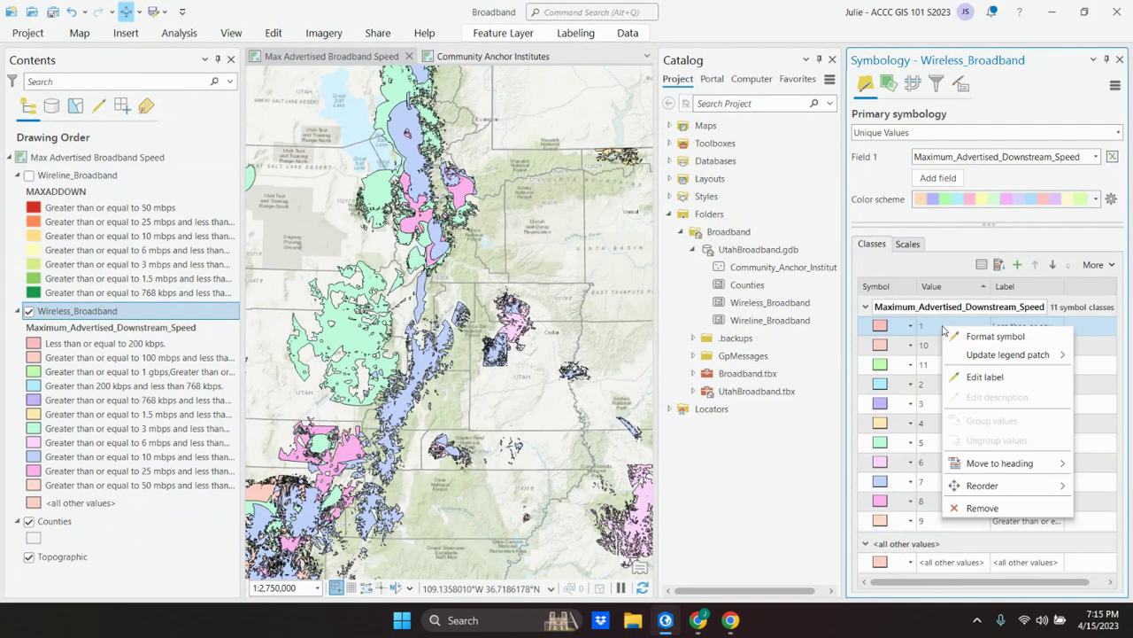
click(983, 508)
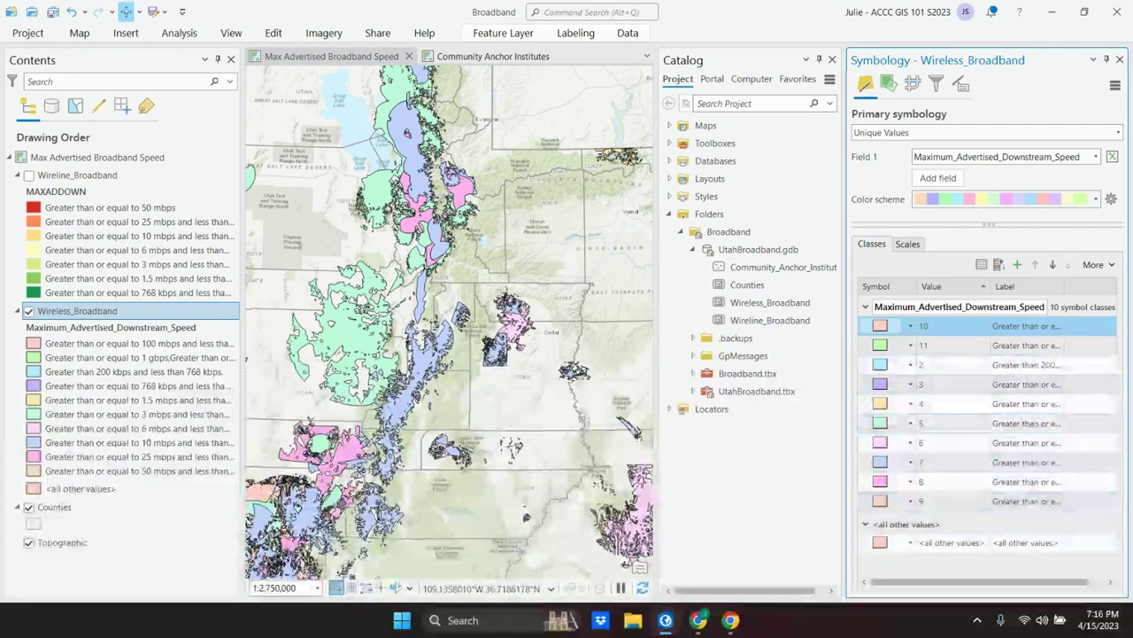
click(664, 622)
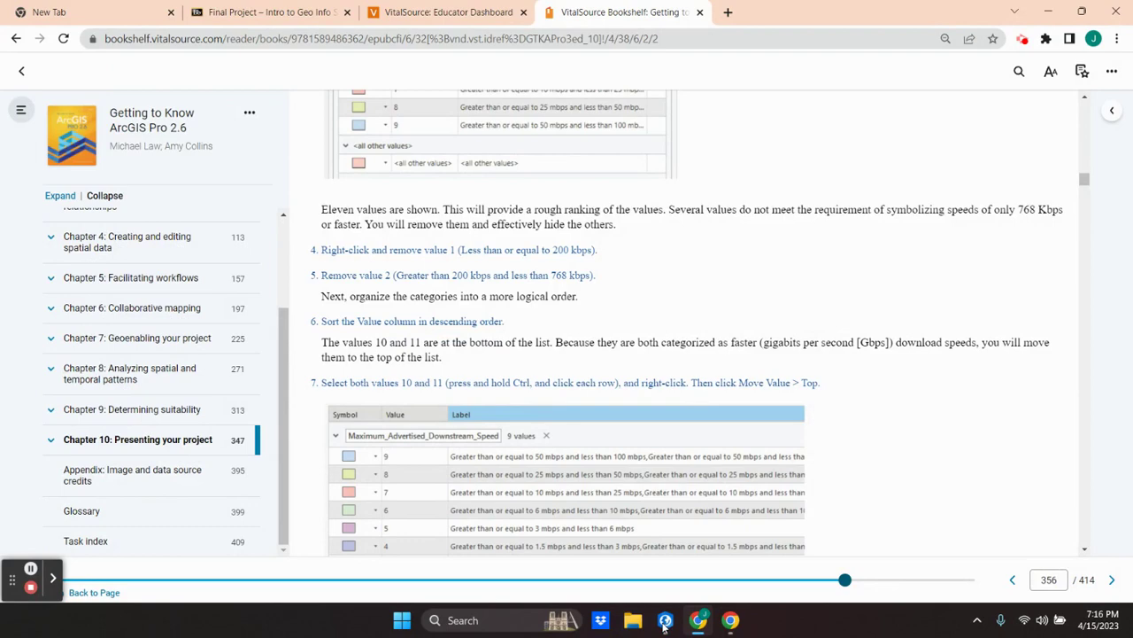
click(665, 622)
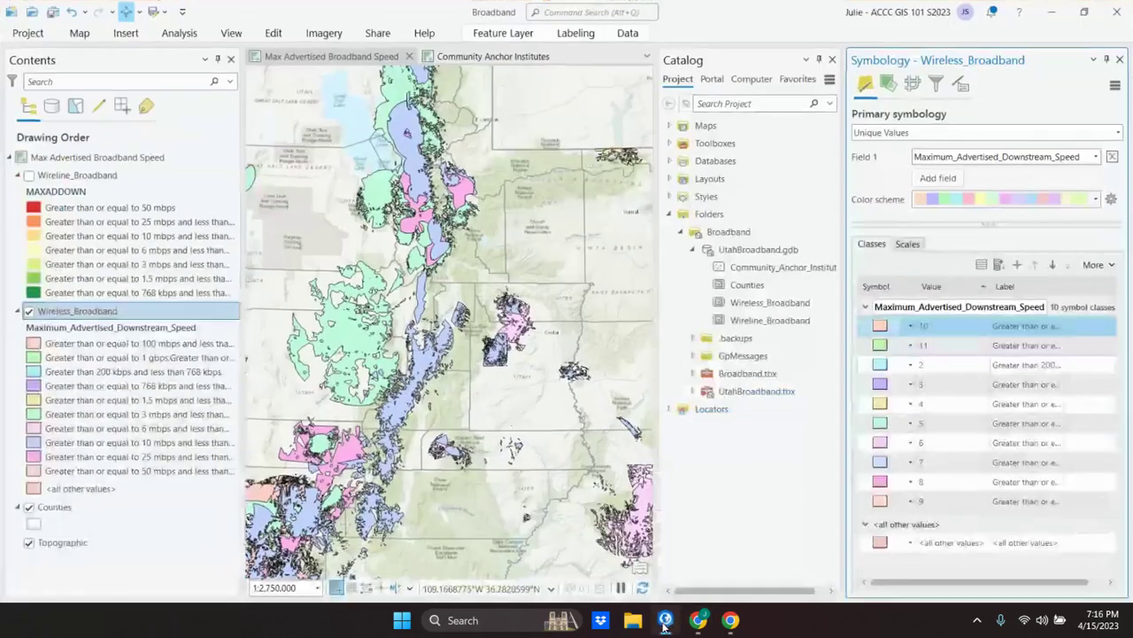
right_click(938, 370)
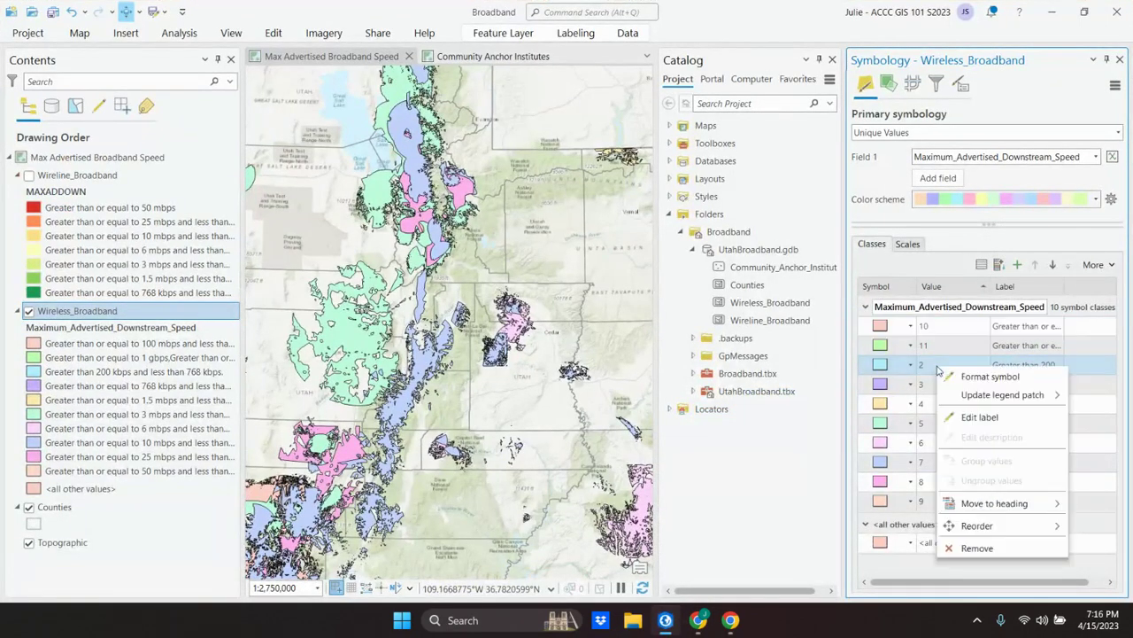
click(989, 548)
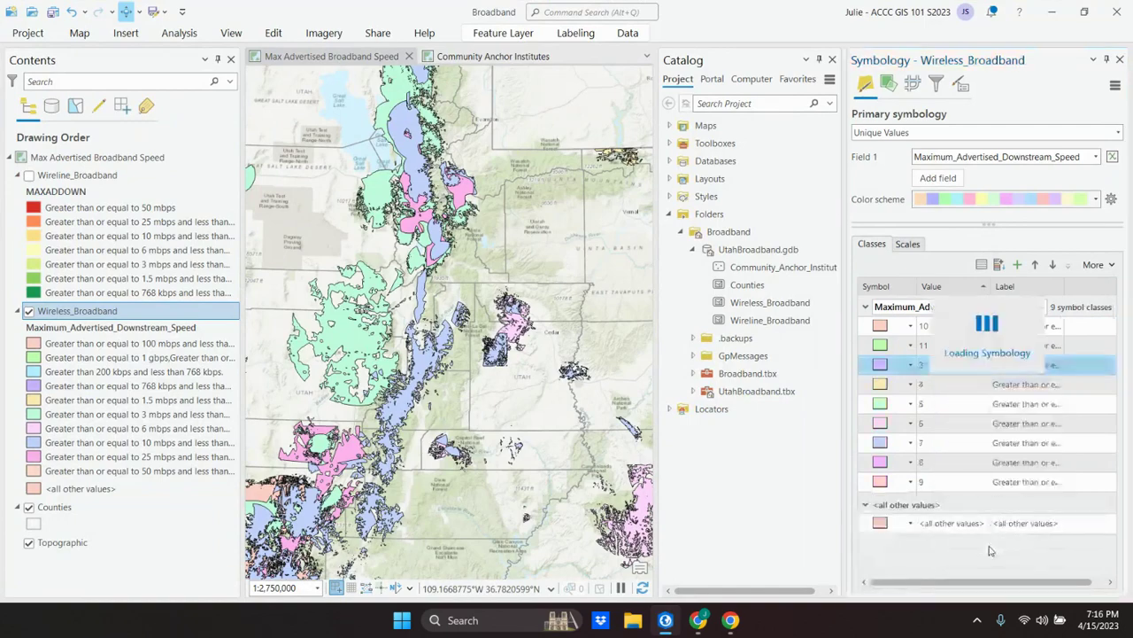
Recheck step 6 in the textbook, and sort the Wireless_Broadband classes by value in descending order in ArcGIS Pro.
click(665, 621)
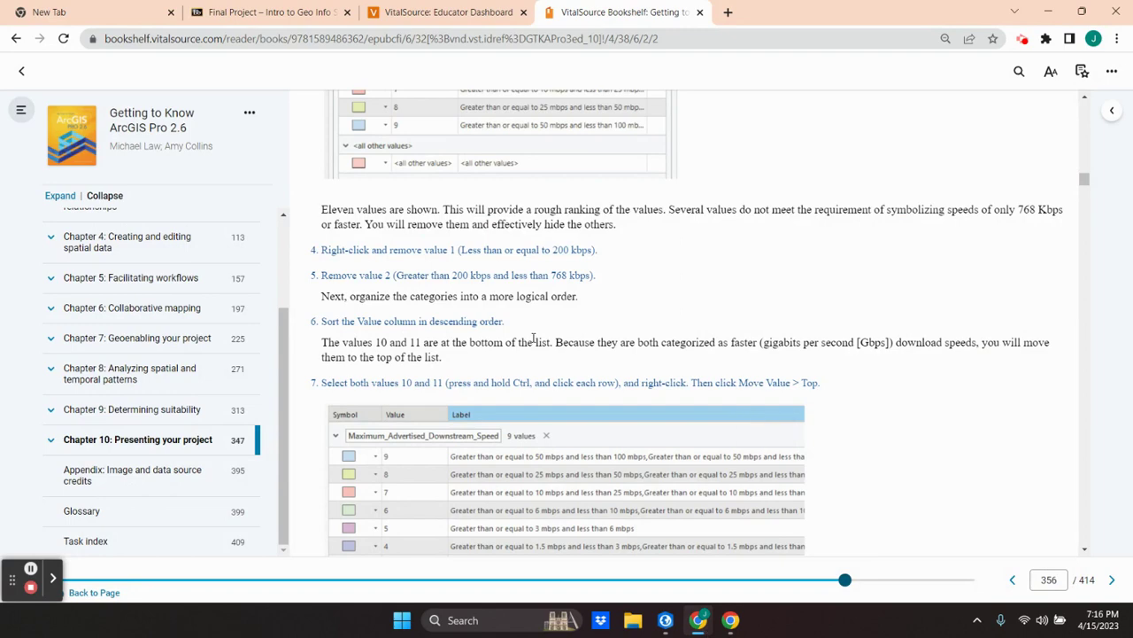
click(665, 622)
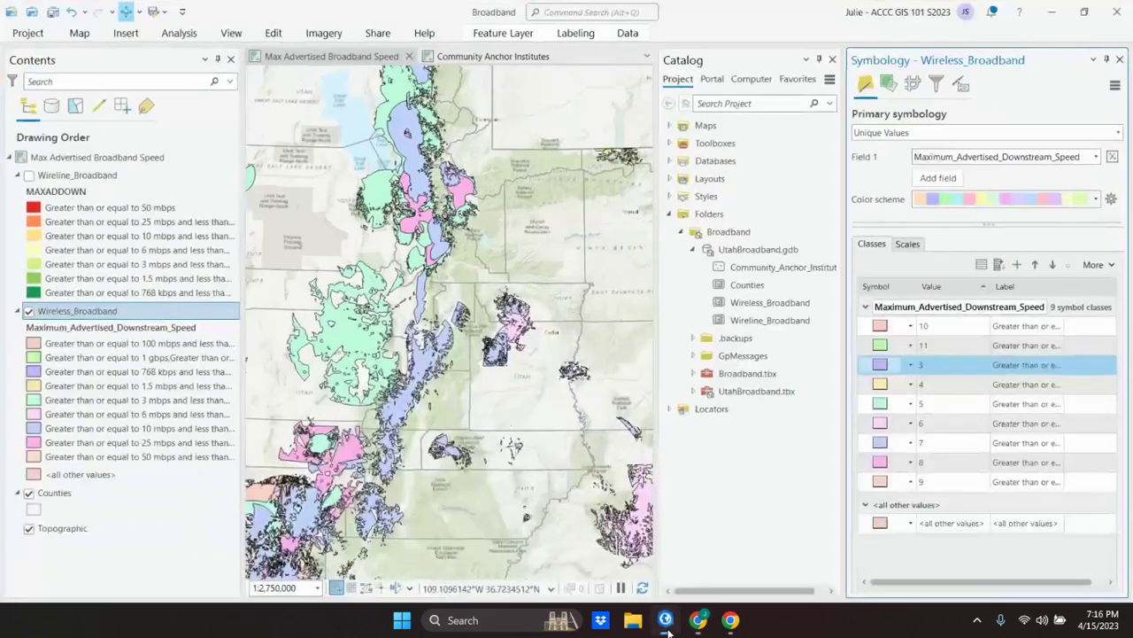
click(942, 288)
click(974, 314)
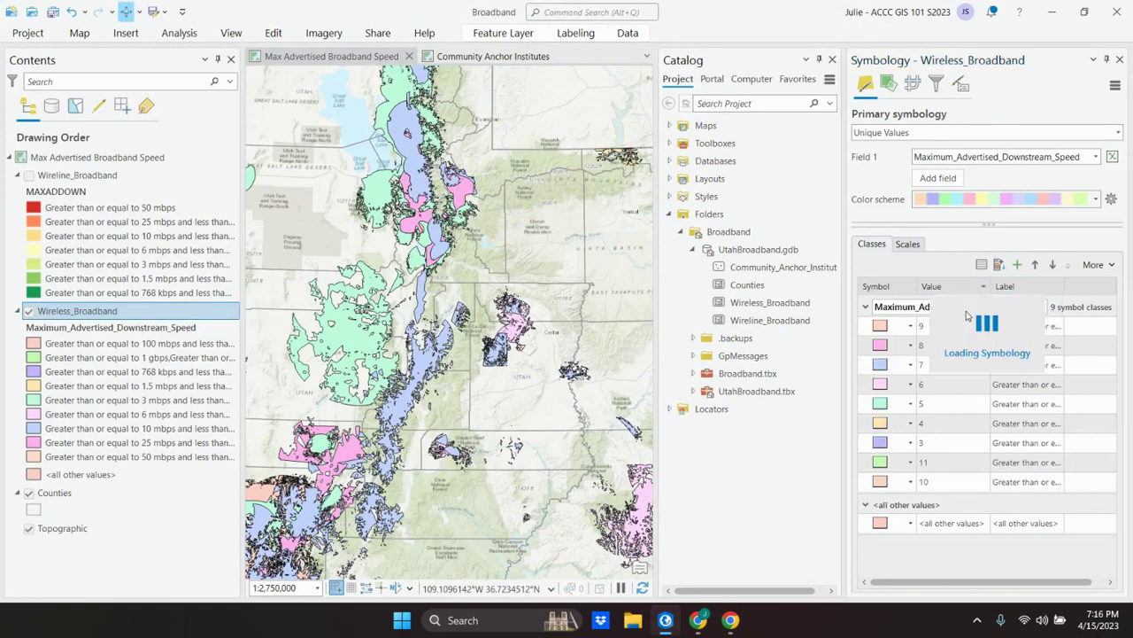
Check step 7 in the textbook, and move values 11 and 10 together to the start of the class list in ArcGIS Pro.
click(699, 624)
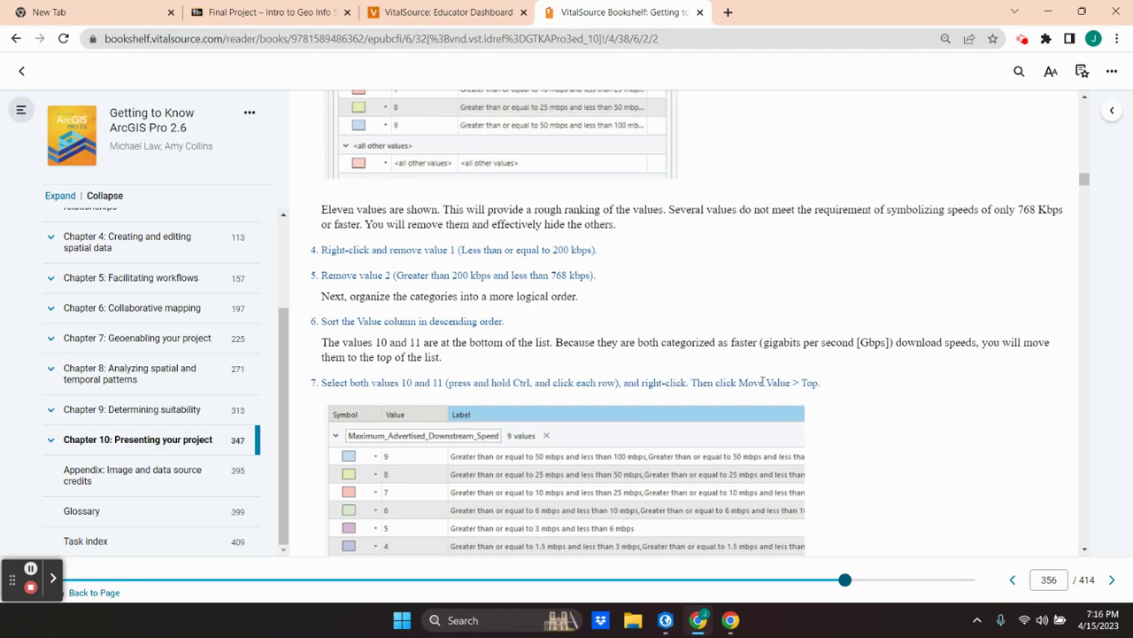
click(666, 620)
click(930, 463)
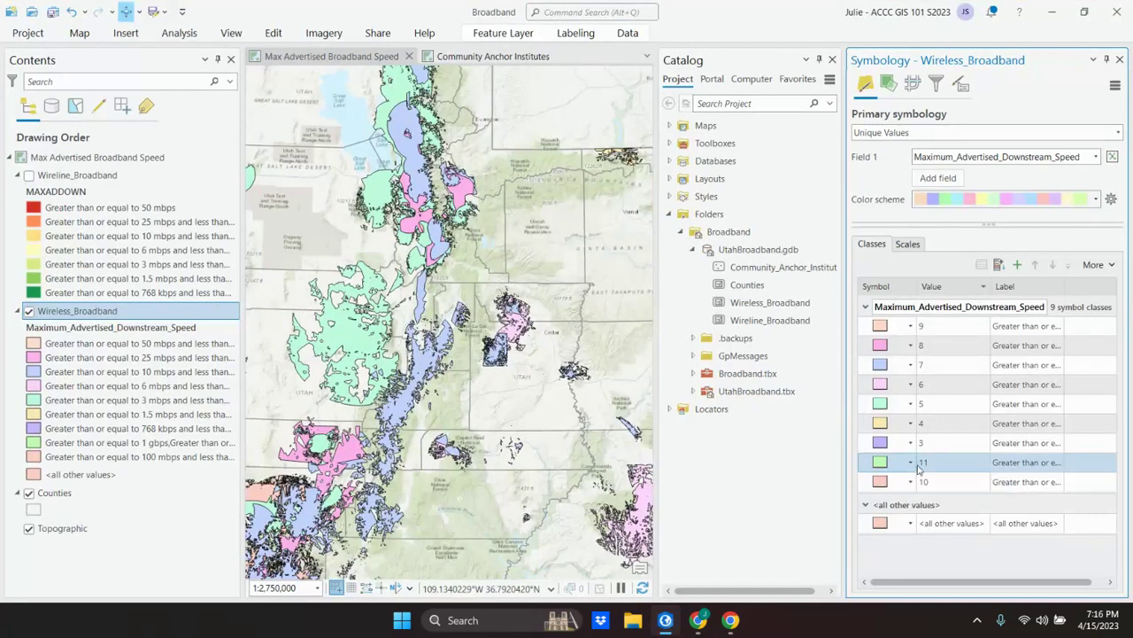
shift+click(944, 481)
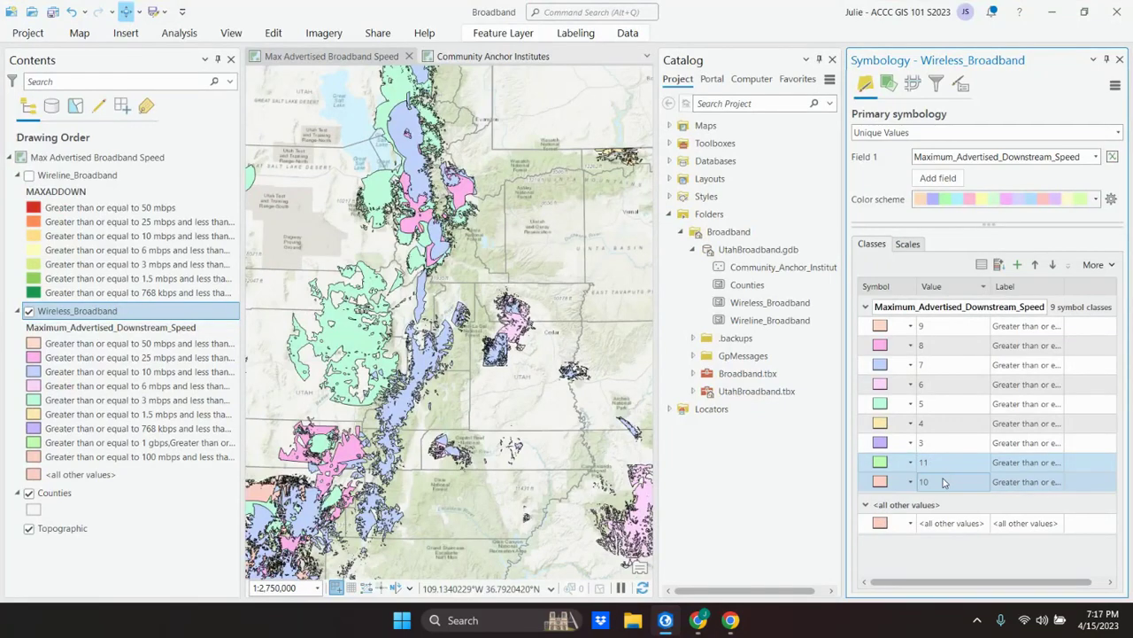
click(943, 482)
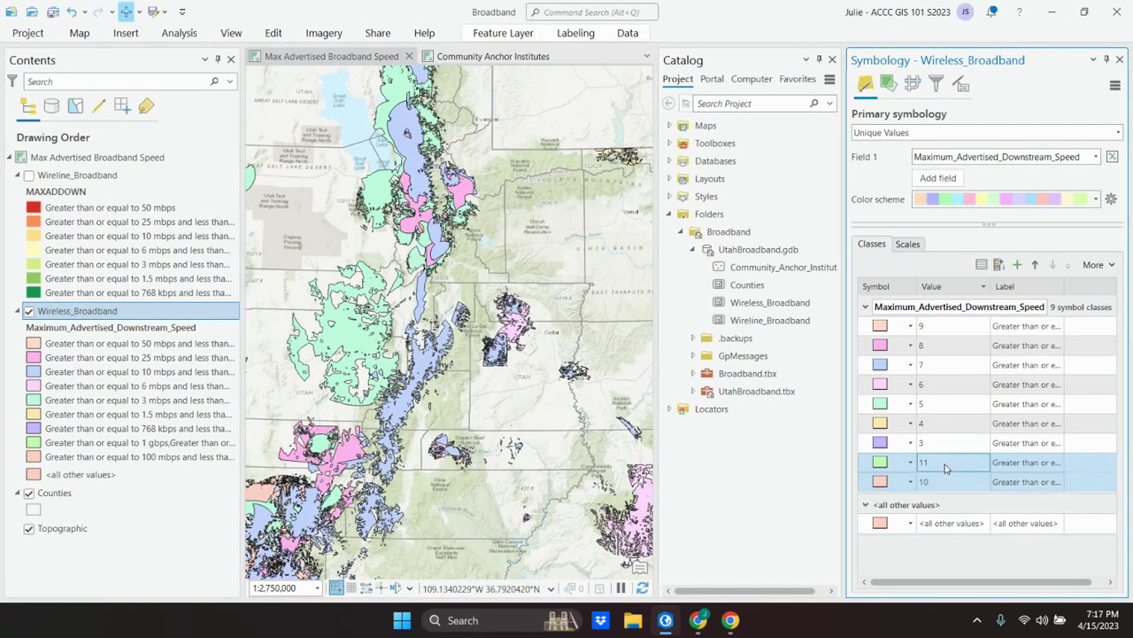
right_click(946, 468)
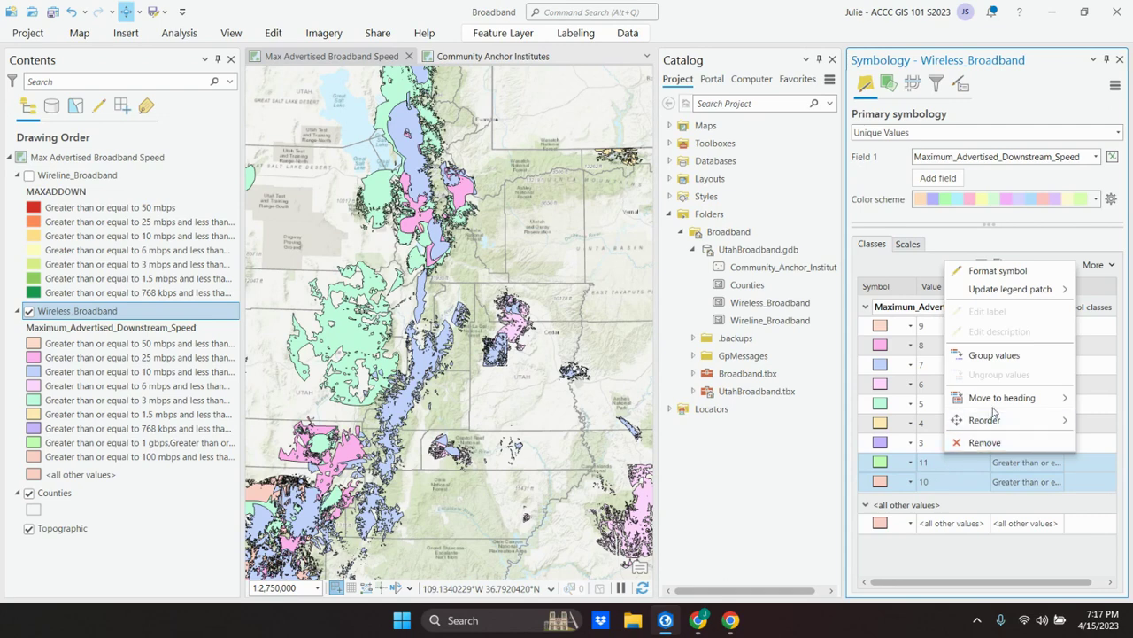
mouse_move(1022, 425)
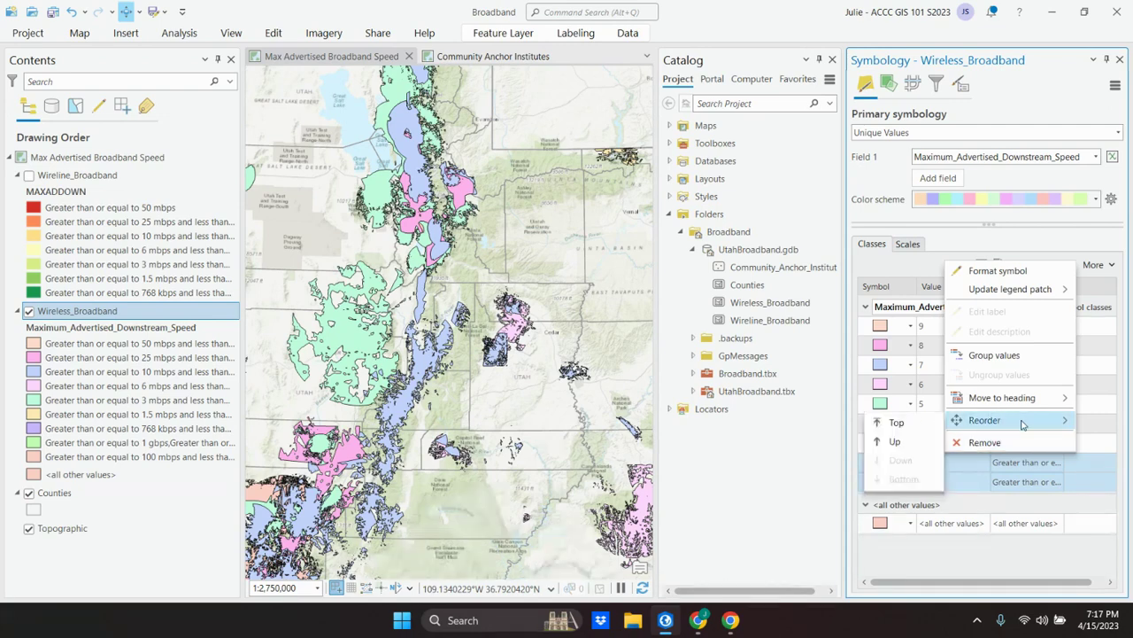
click(896, 423)
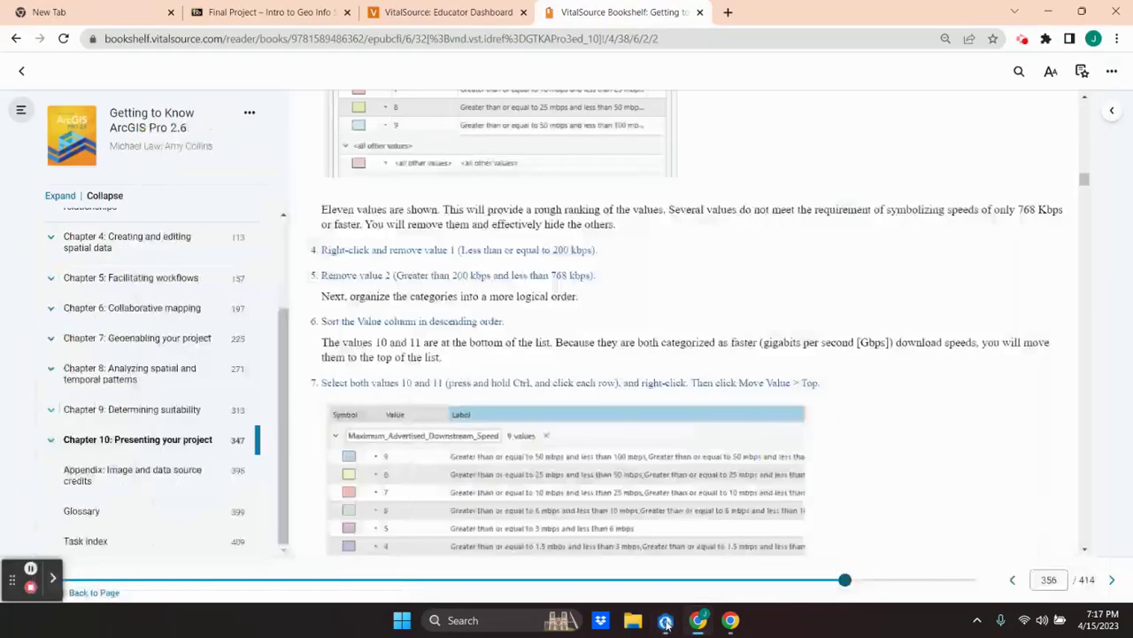
Switch to the textbook and read step 8 on grouping values 9, 10, and 11 and relabeling the remaining speed ranges.
click(666, 620)
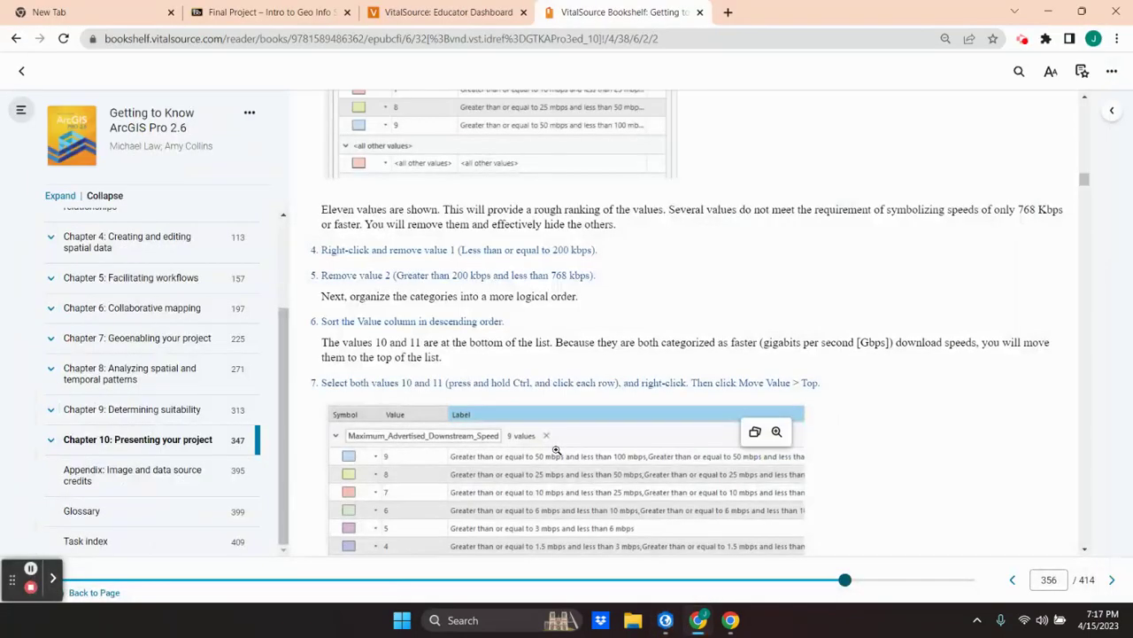
scroll(556, 450, down, 3)
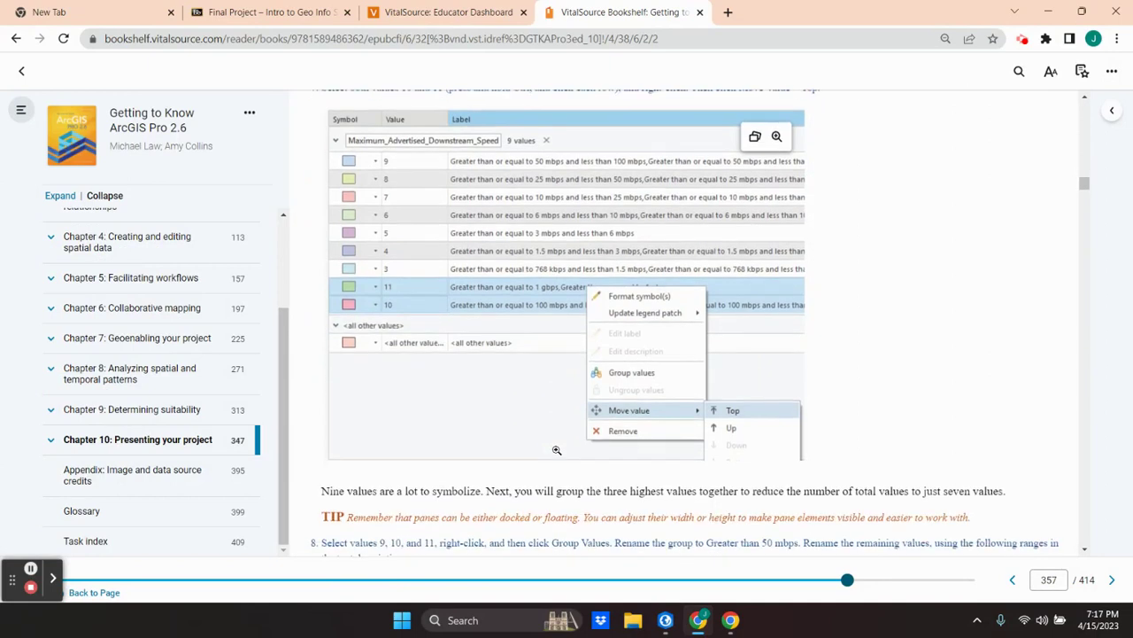
scroll(556, 450, down, 1)
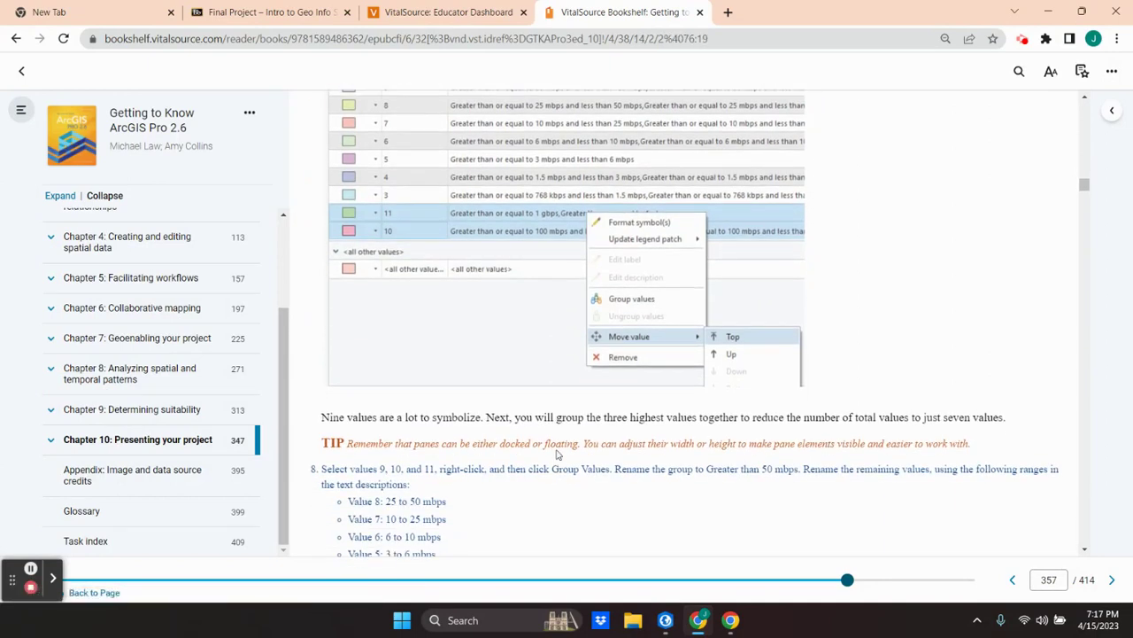
scroll(556, 450, down, 1)
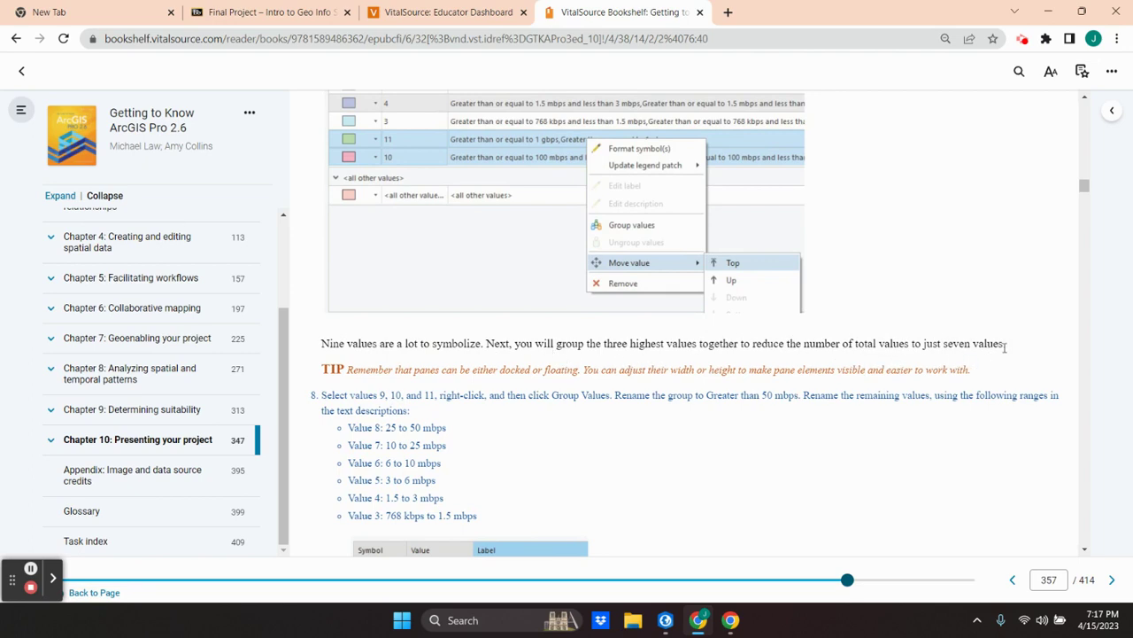
scroll(661, 395, down, 3)
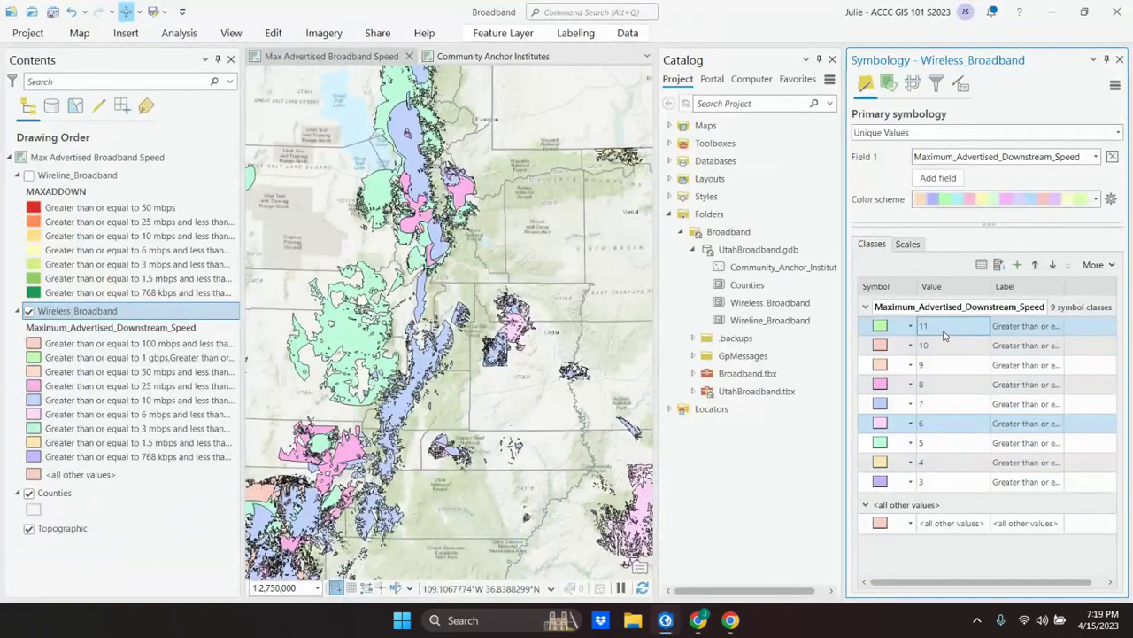
In ArcGIS Pro, try to group values 11, 10, and 9 with value 6 still selected, and undo the grouping.
ctrl+click(944, 345)
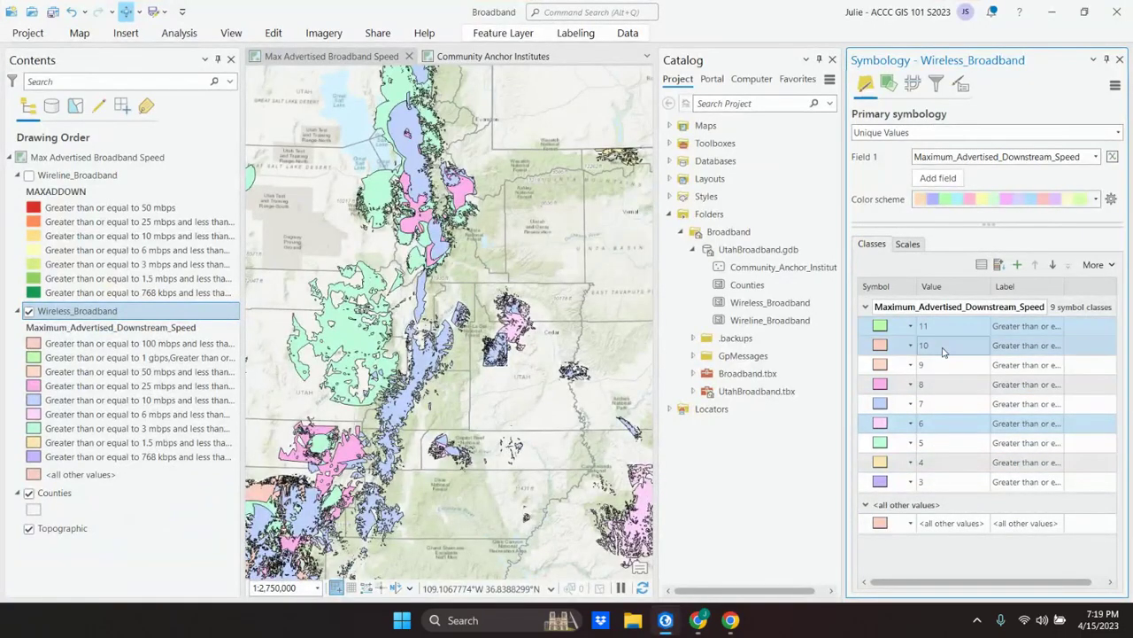
ctrl+click(944, 365)
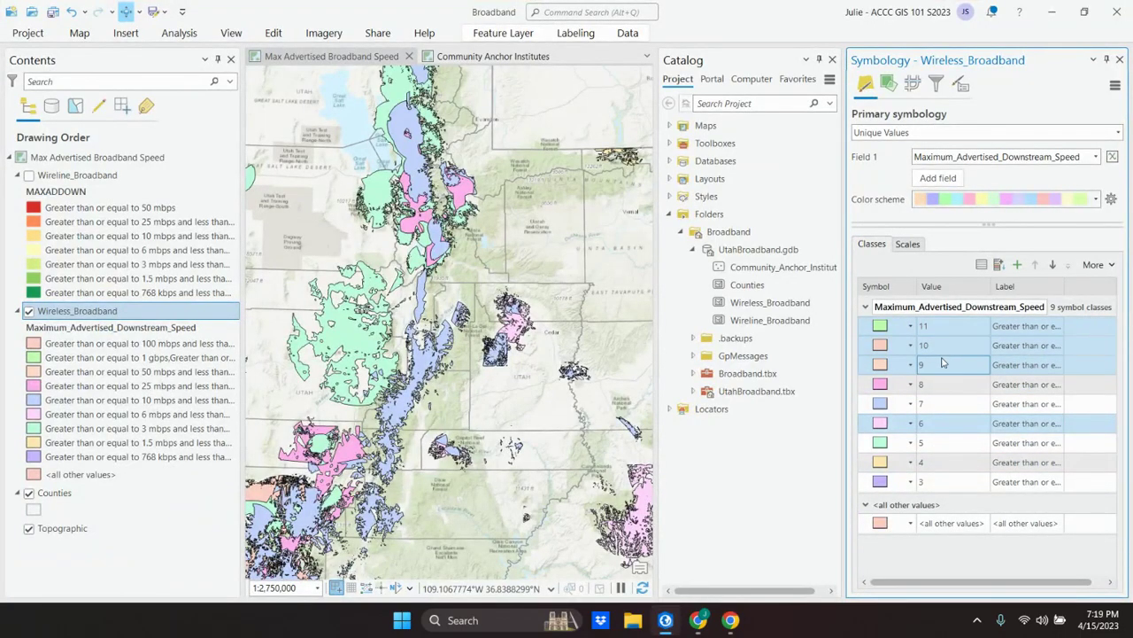
right_click(946, 351)
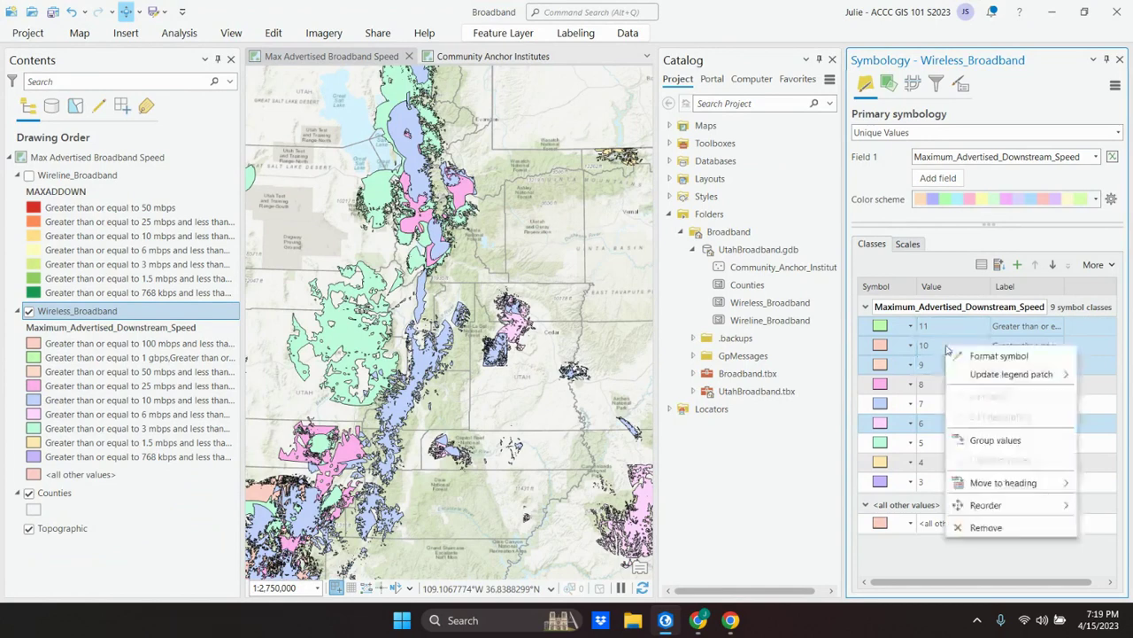
click(977, 442)
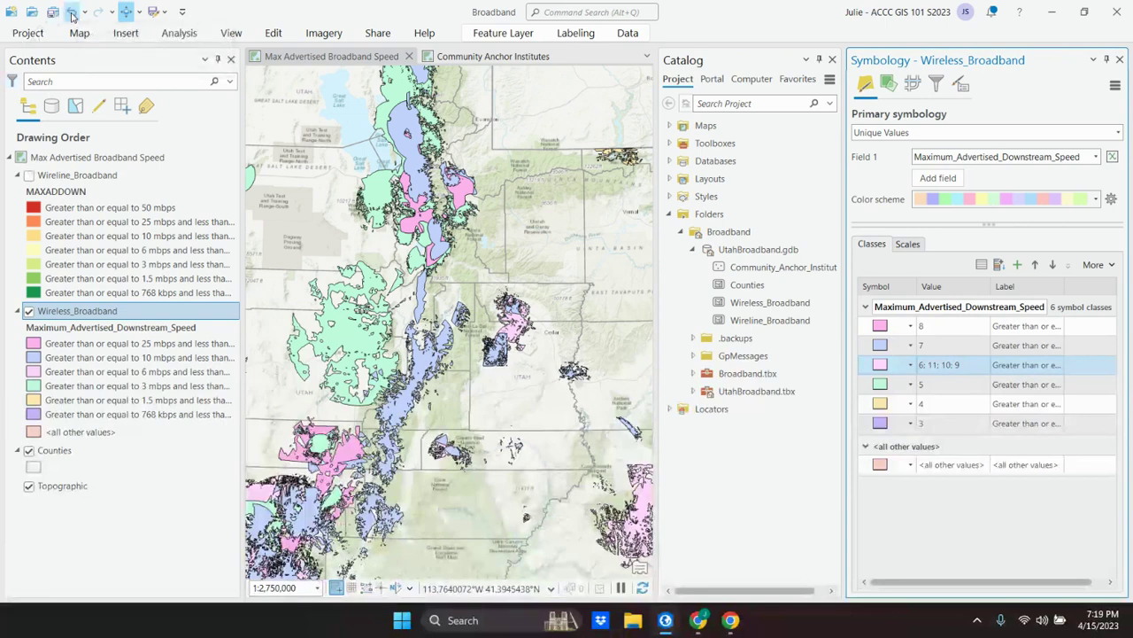
click(73, 12)
Group values 10, 11, and 9 of the Wireless_Broadband layer into a single symbol class.
shift+click(952, 347)
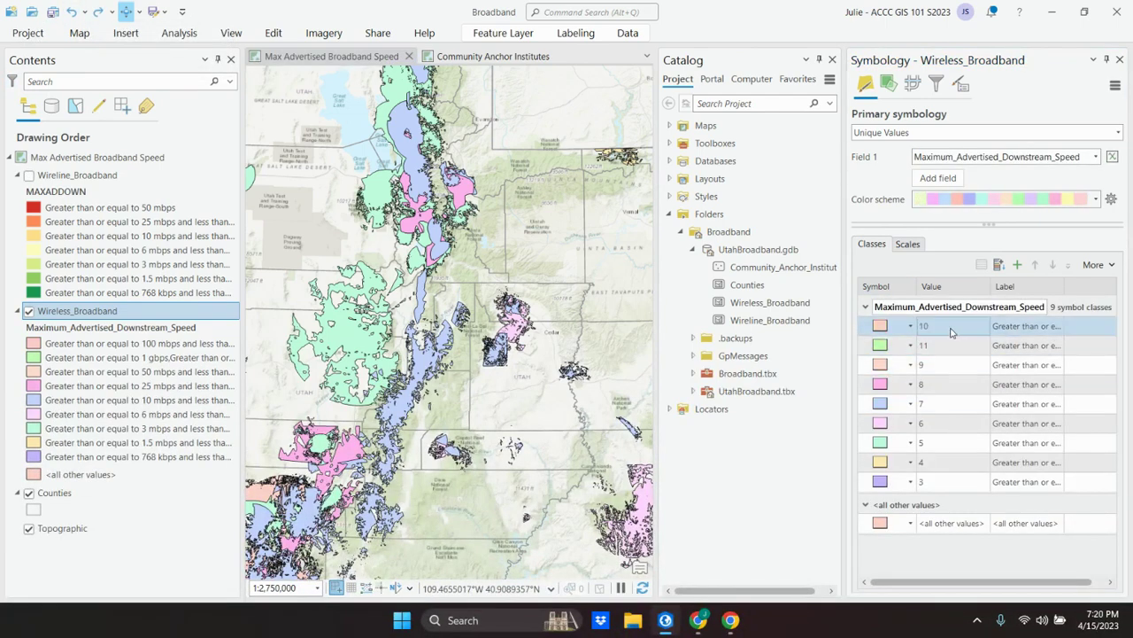
ctrl+click(945, 368)
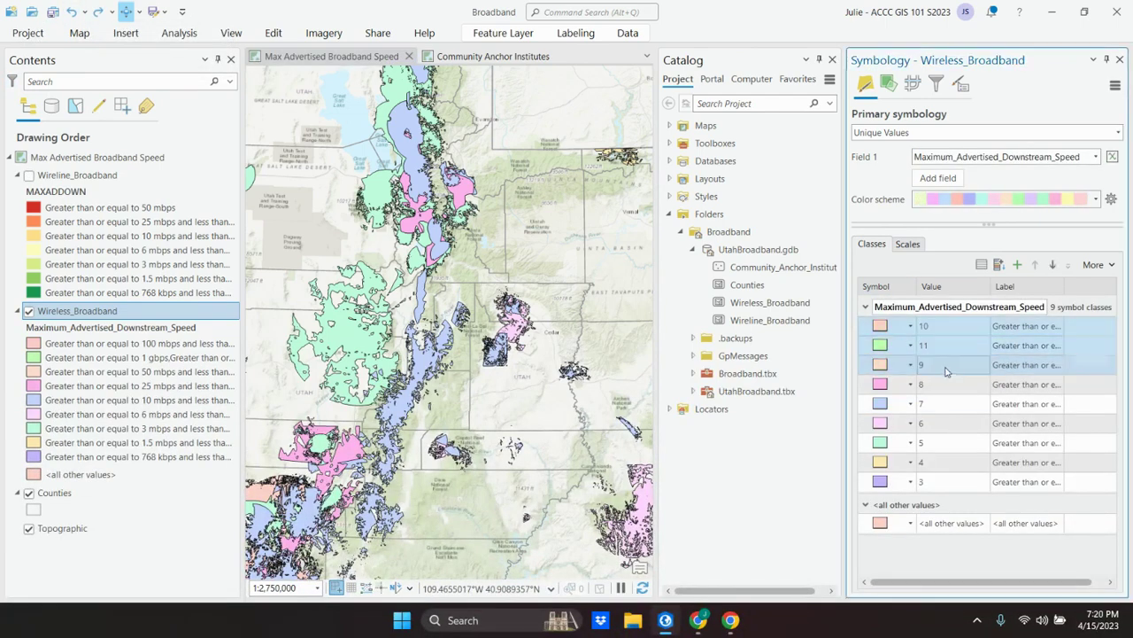
right_click(945, 371)
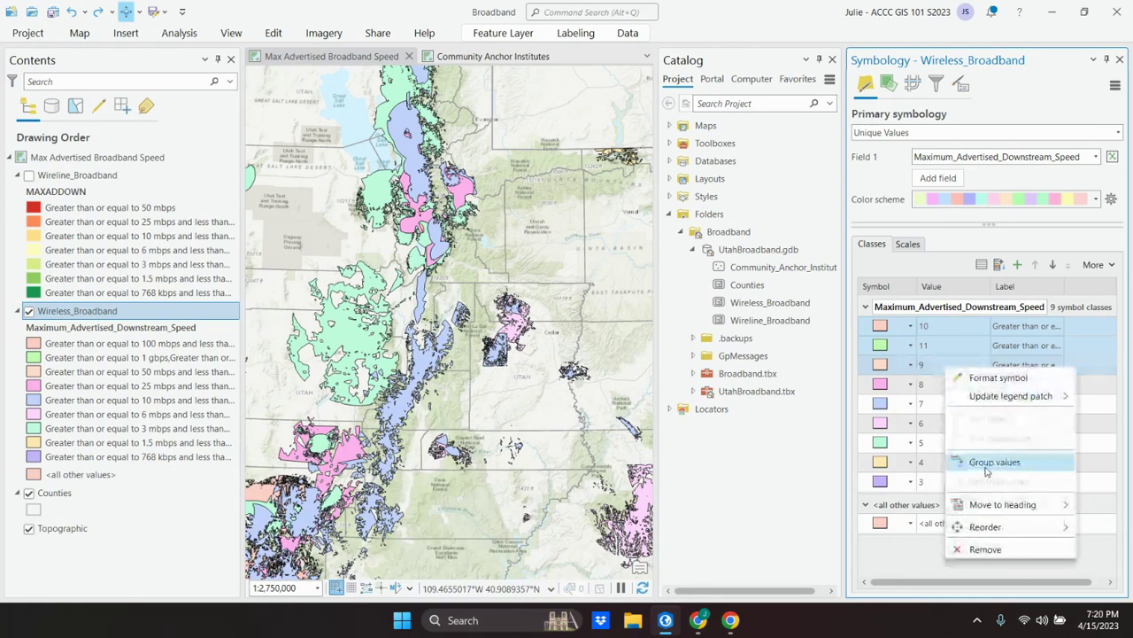
click(987, 463)
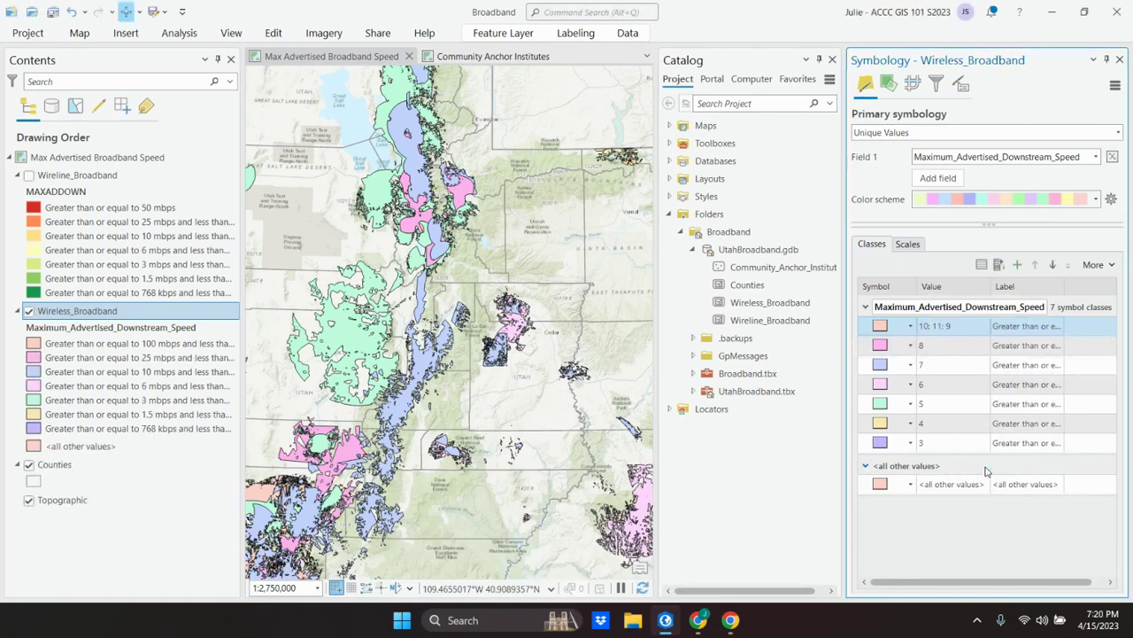
ctrl+click(1028, 382)
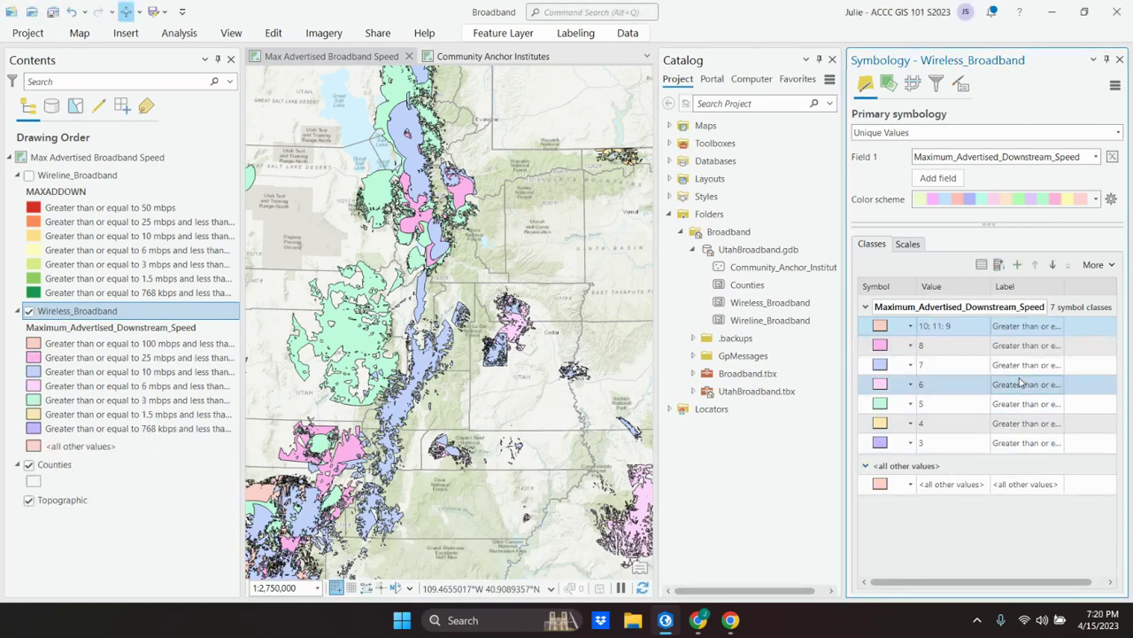
Check step 8 in the textbook, and relabel the grouped 10, 11, 9 class as Greater than 50 mbps in ArcGIS Pro.
mouse_move(672, 630)
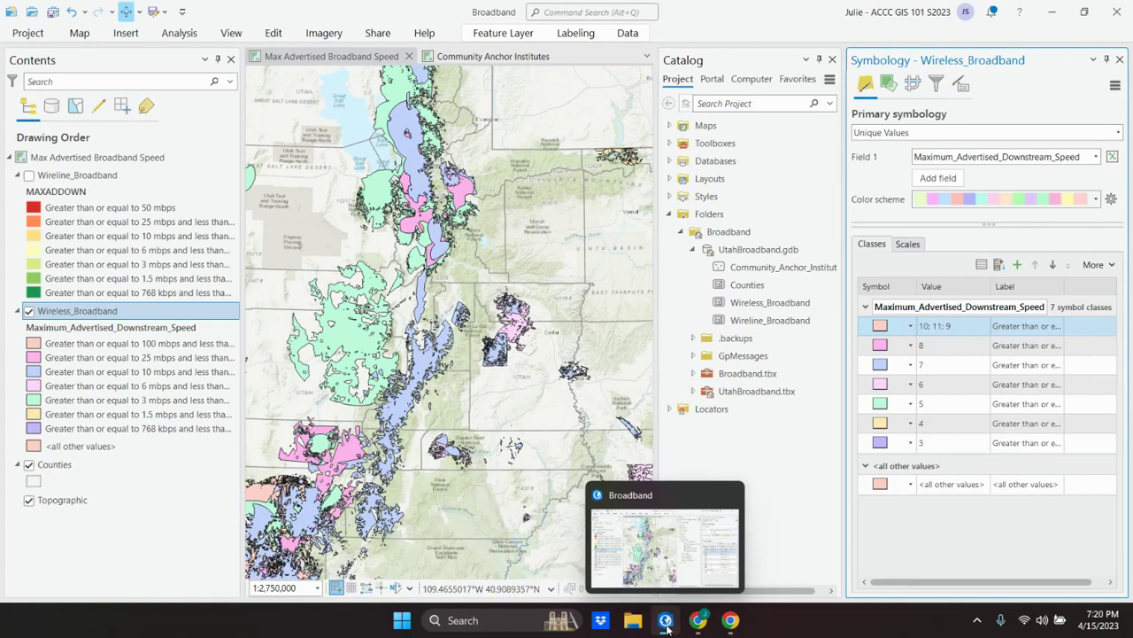
click(668, 627)
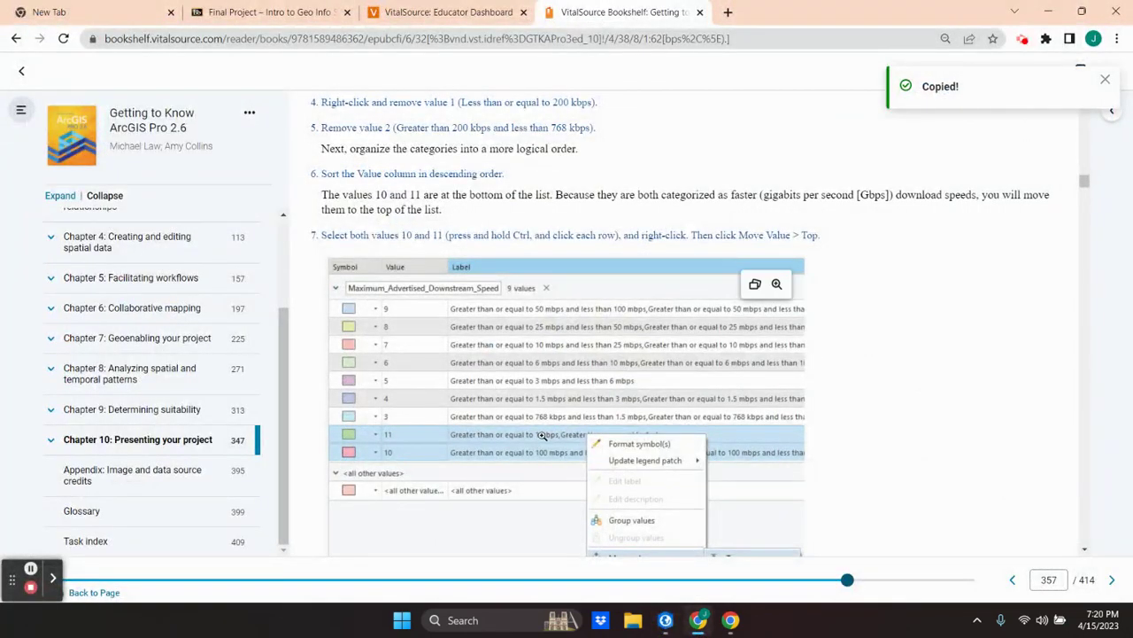
scroll(543, 436, down, 5)
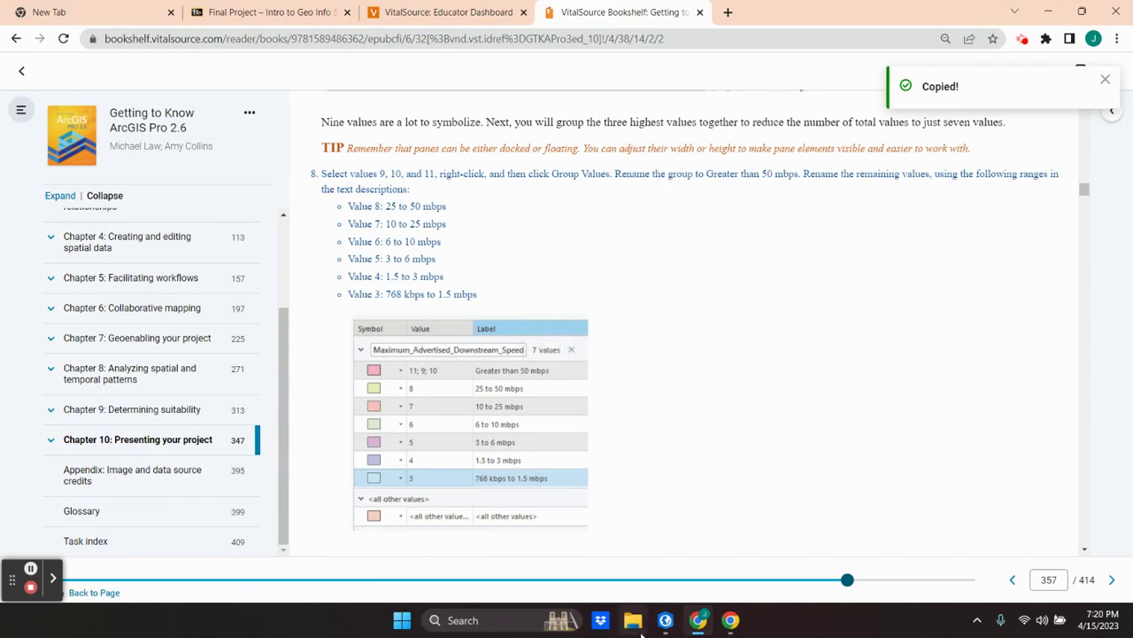
click(666, 620)
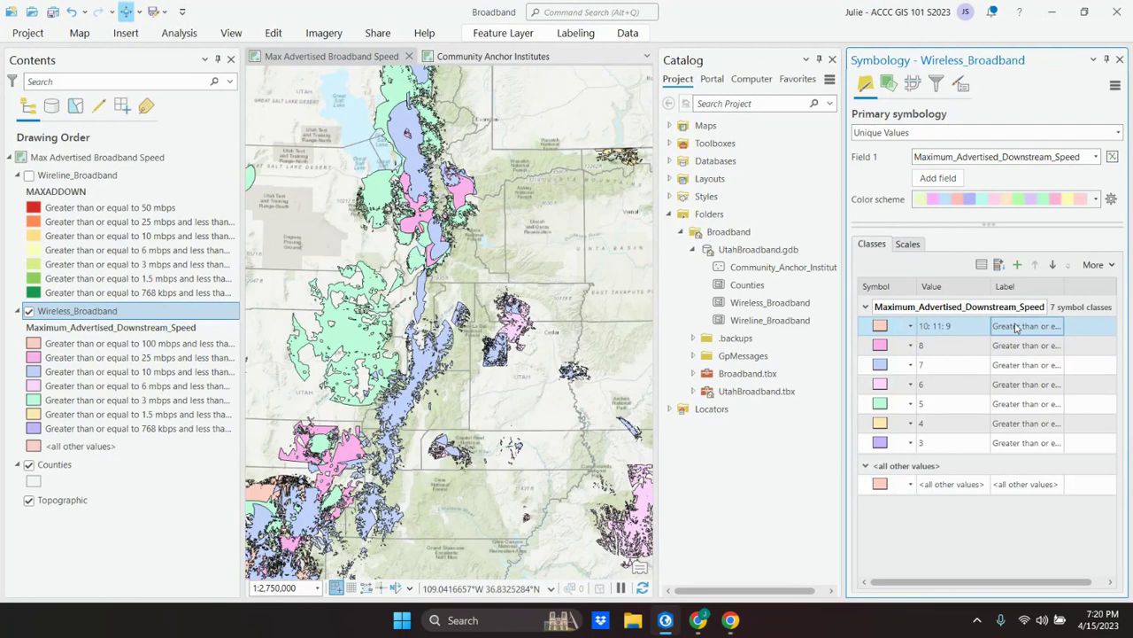
right_click(1017, 328)
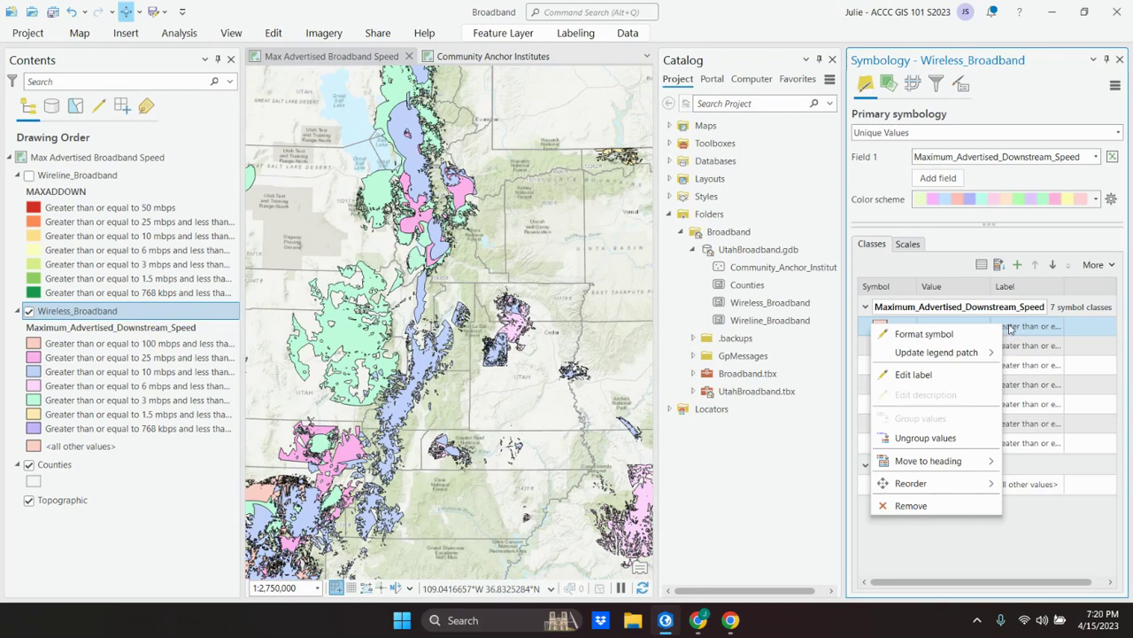
click(915, 376)
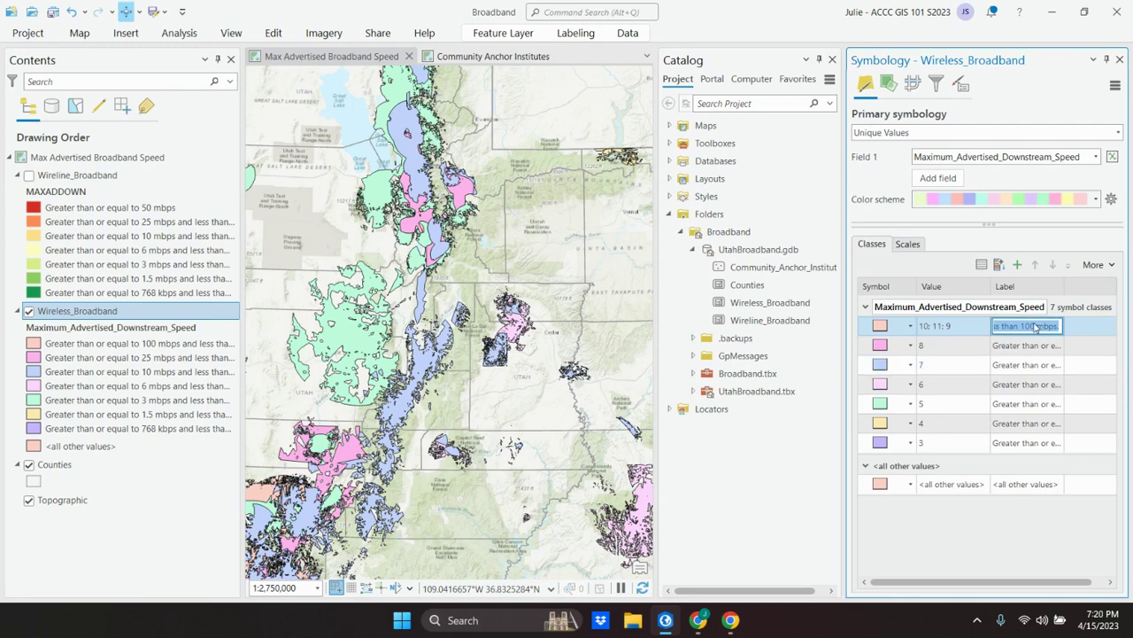
key(ctrl+v)
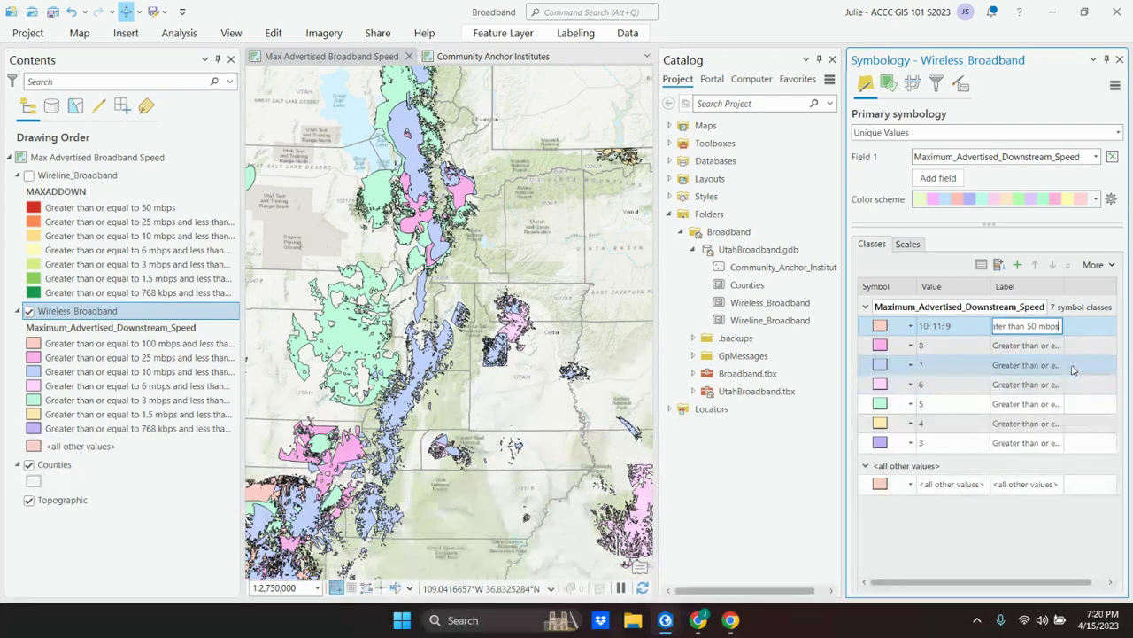
key(Tab)
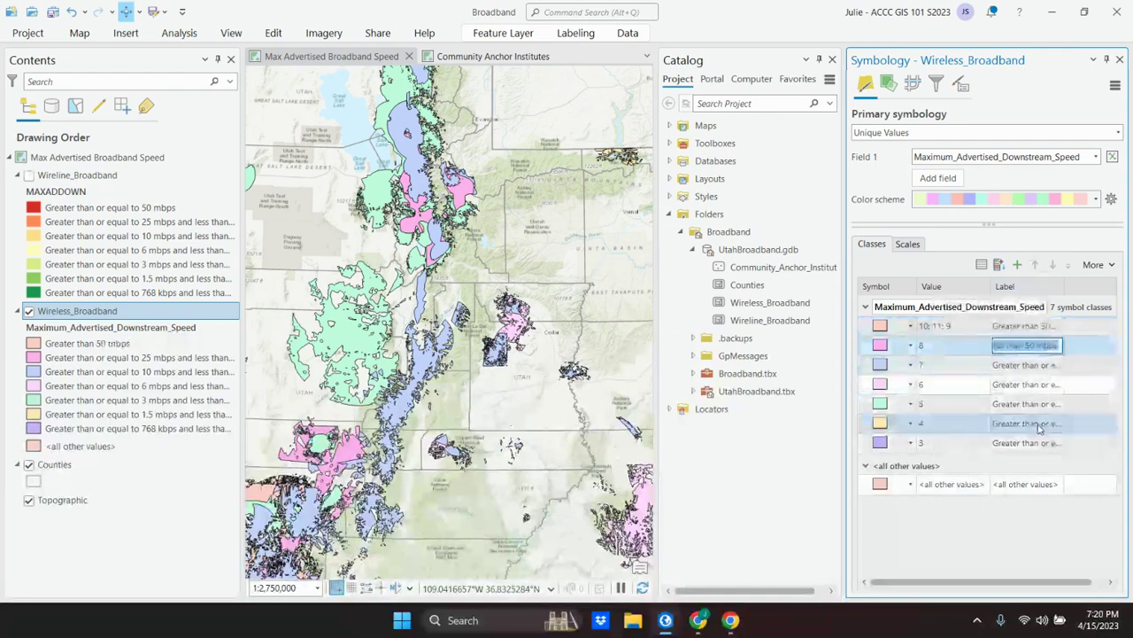
Compare the ArcGIS Pro class labels with step 8 in the textbook, and read steps 9 to 13 on color scheme and symbol formatting.
click(666, 625)
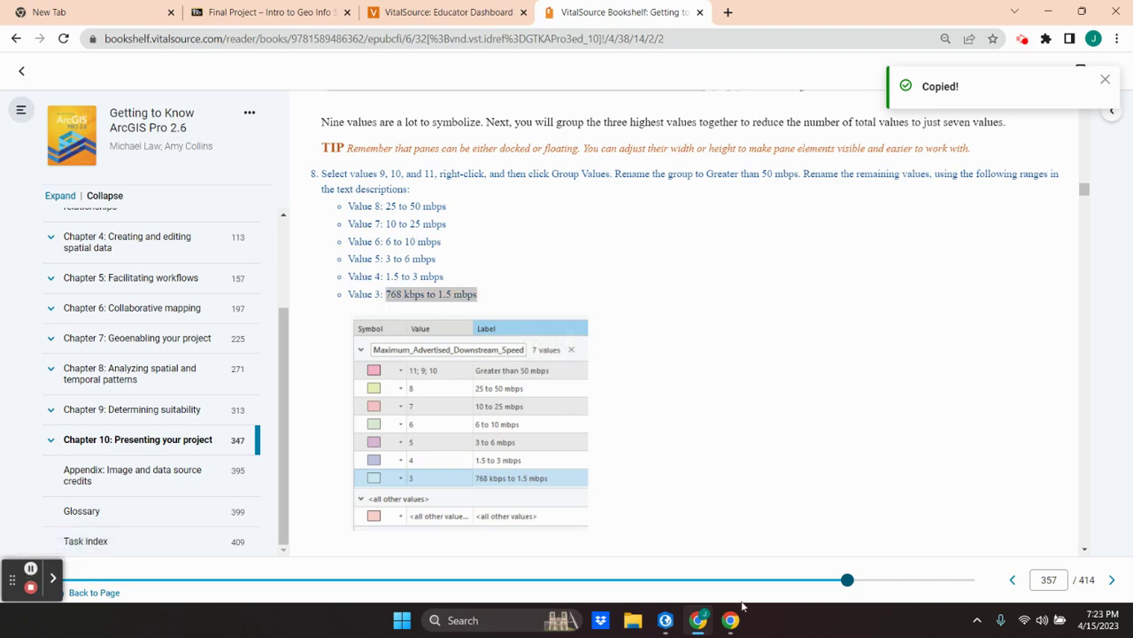
click(666, 620)
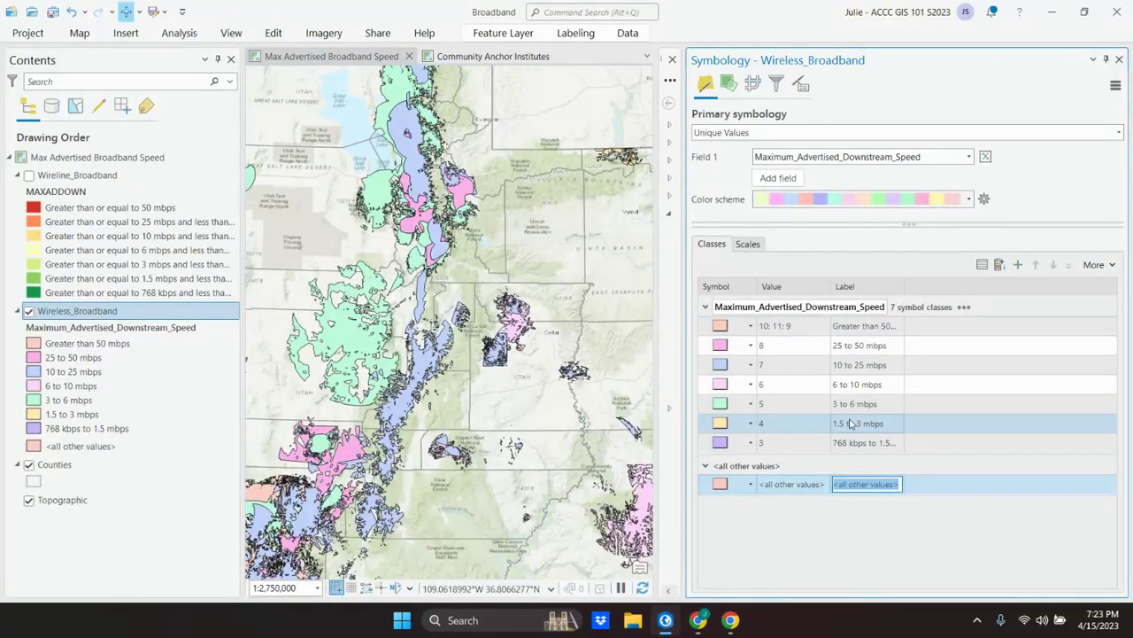
mouse_move(699, 620)
click(654, 529)
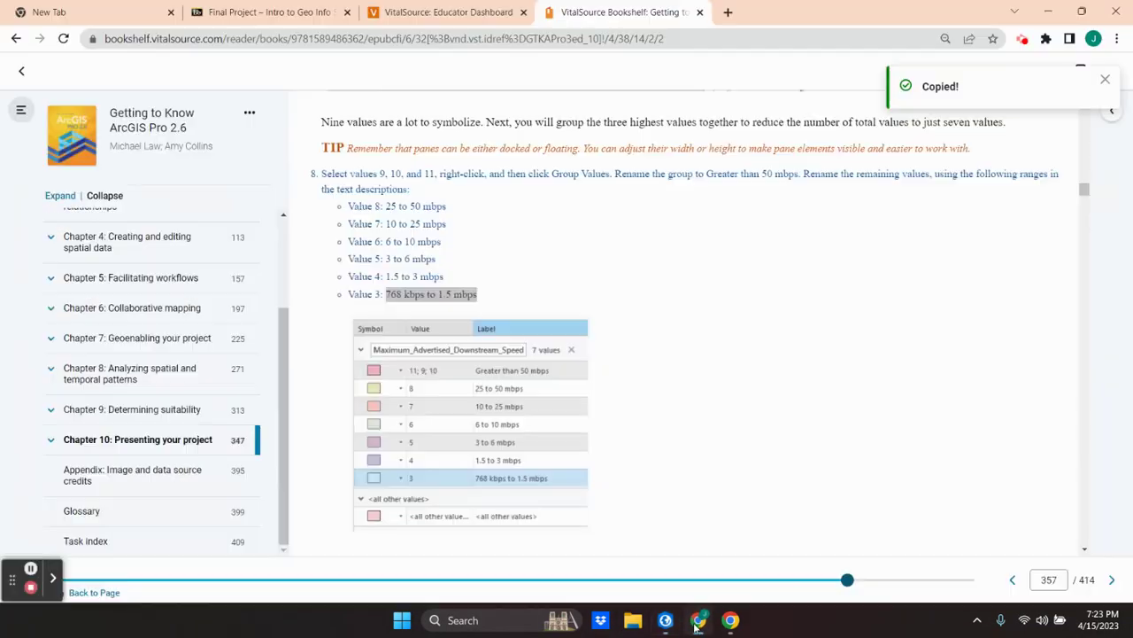
scroll(633, 486, down, 3)
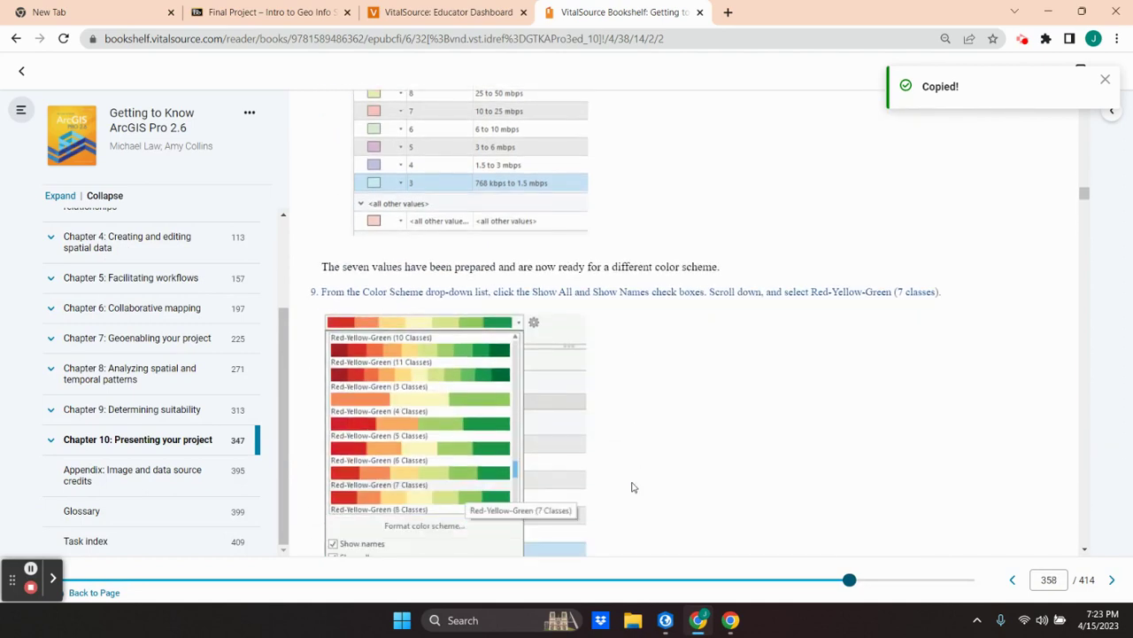
scroll(632, 486, down, 2)
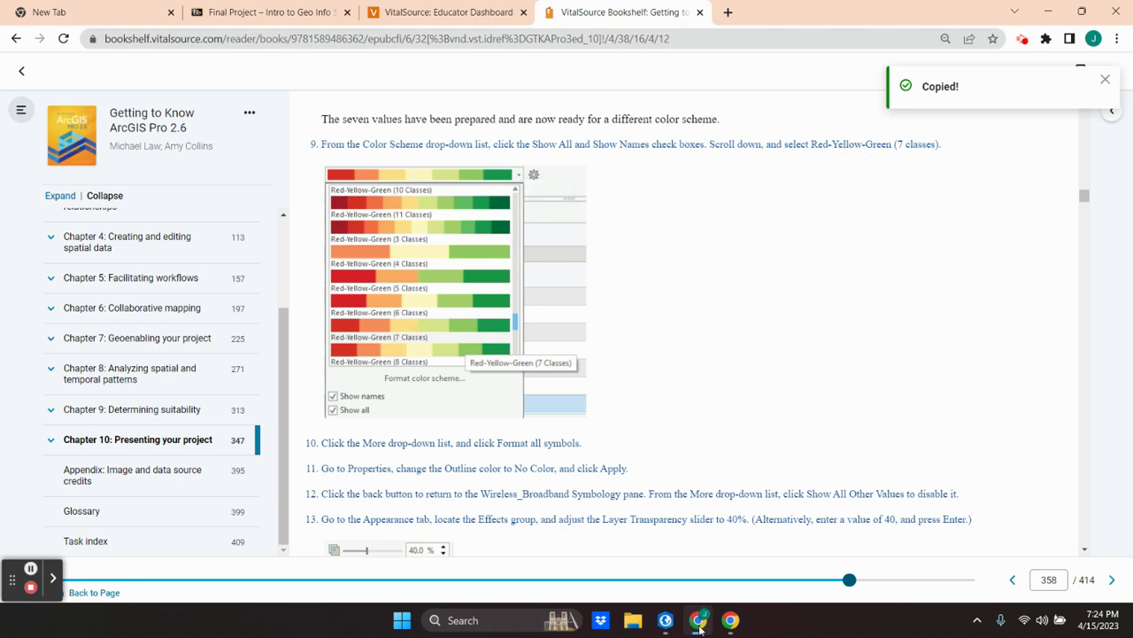
mouse_move(730, 622)
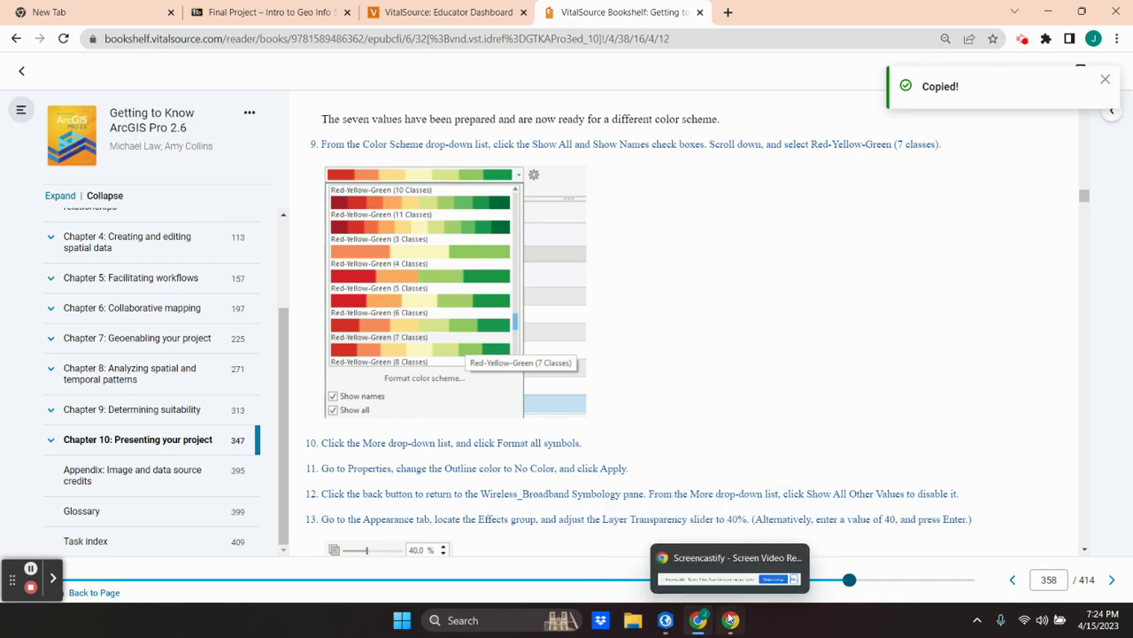
In ArcGIS Pro, show all color schemes with their names, and apply Red-Yellow-Green (7 Classes) to Wireless_Broadband.
click(669, 622)
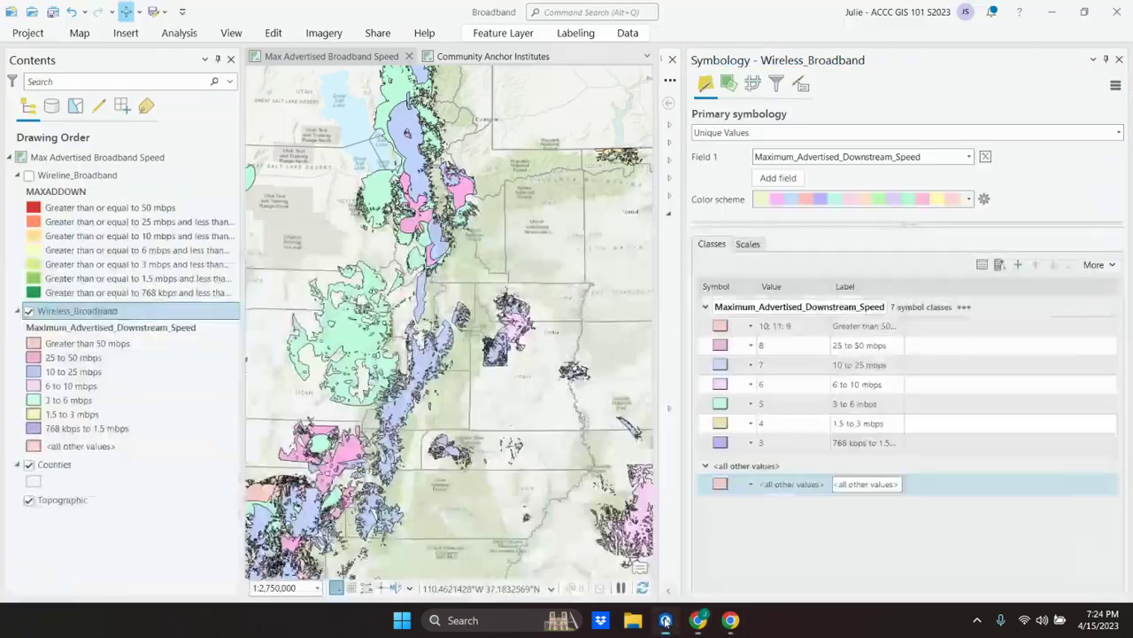
click(970, 199)
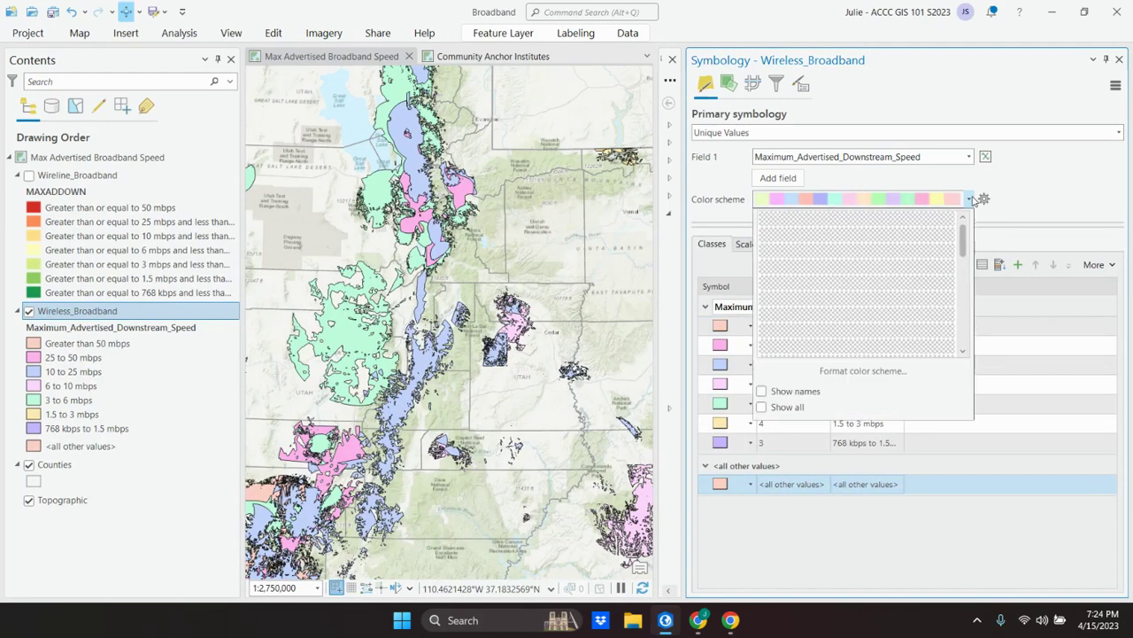
click(762, 391)
click(762, 407)
drag(963, 232, 956, 321)
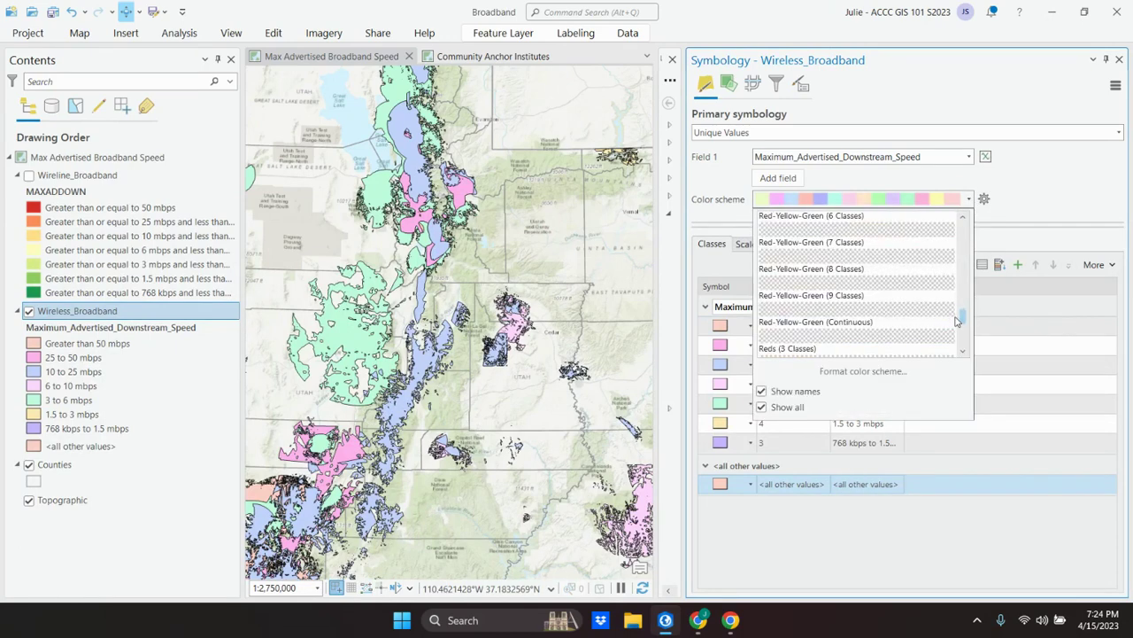
click(822, 250)
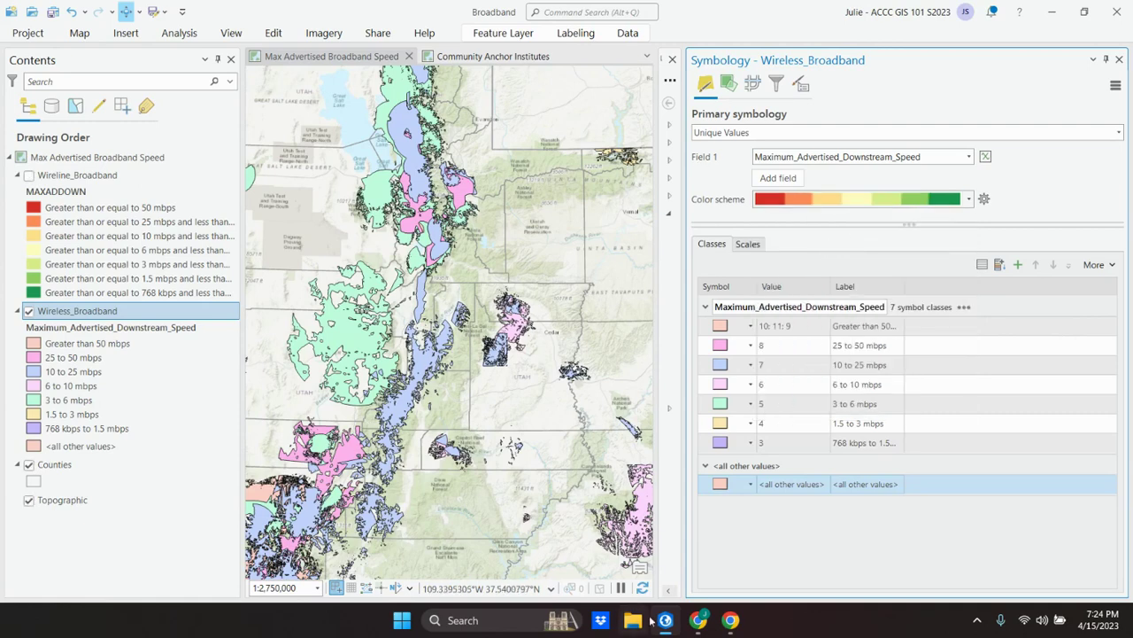
Check steps 10 and 11 in the textbook, and open the properties for formatting all Wireless_Broadband symbols in ArcGIS Pro.
mouse_move(698, 628)
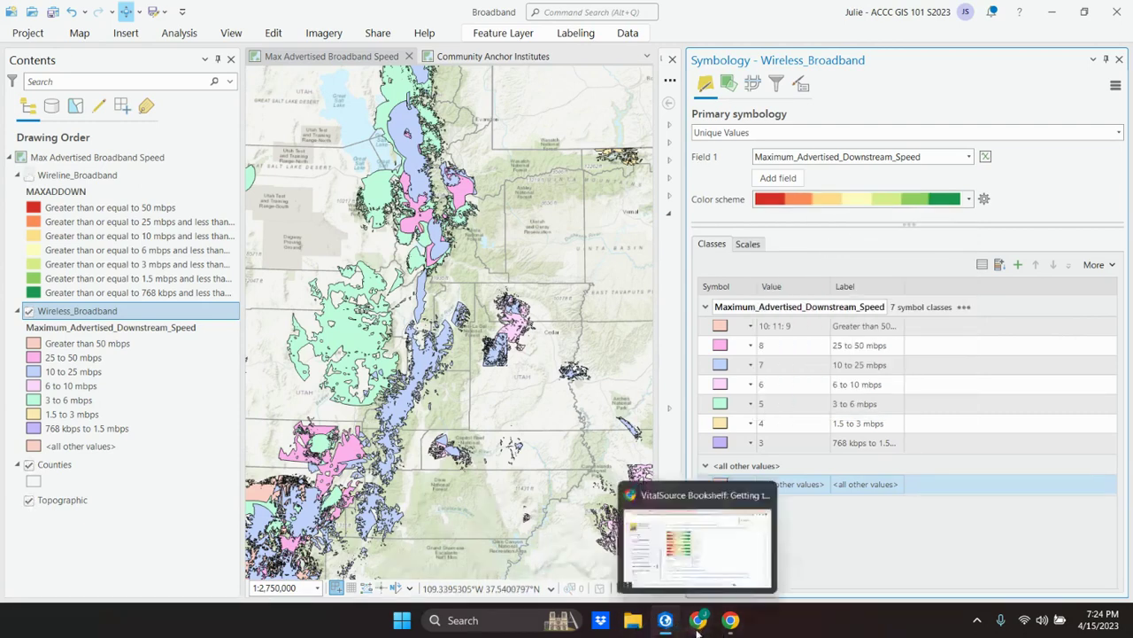
click(666, 622)
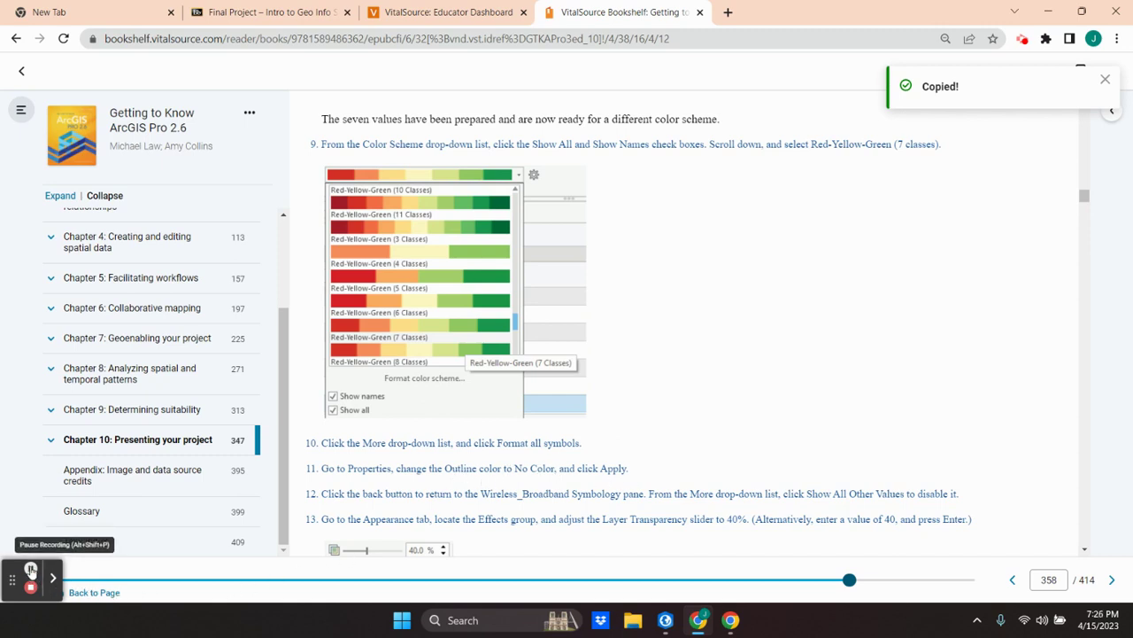
click(666, 623)
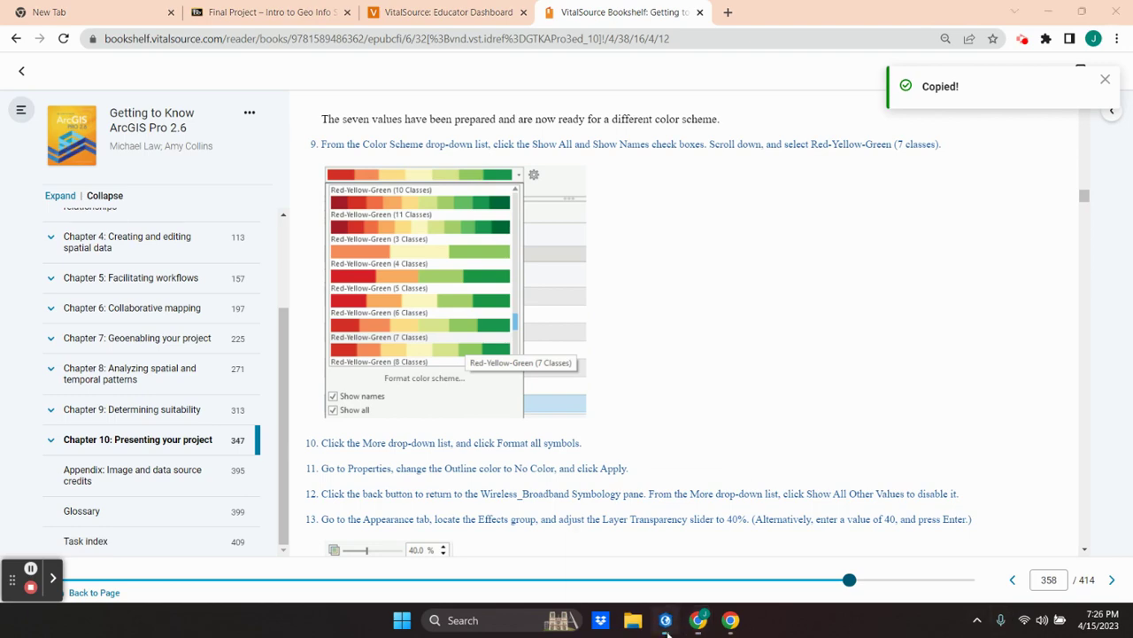
click(1103, 265)
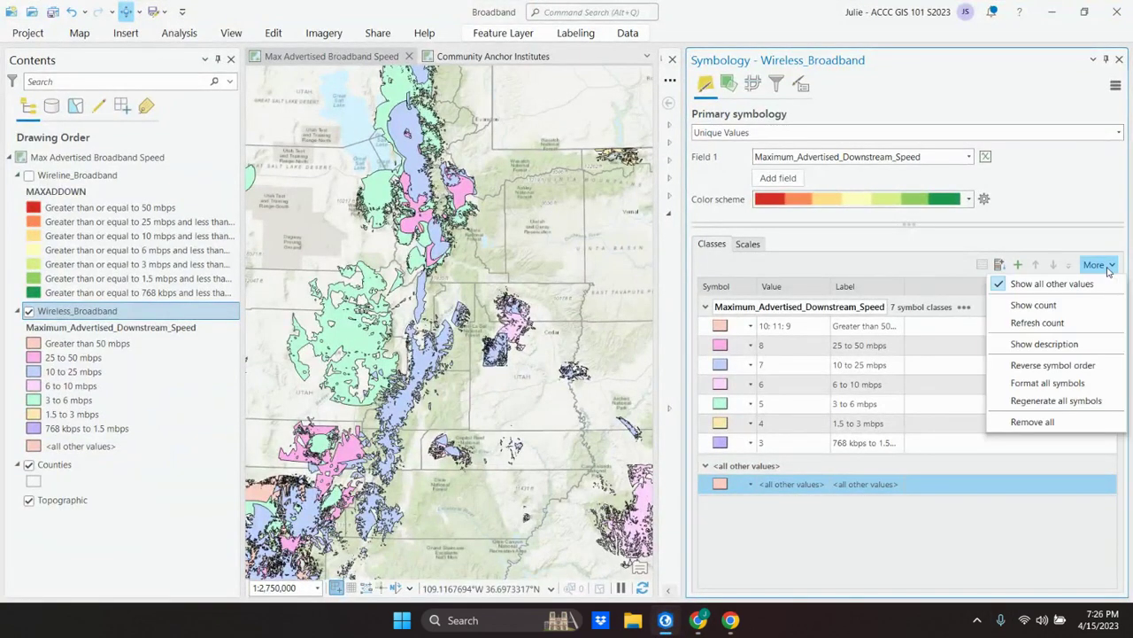
click(1061, 384)
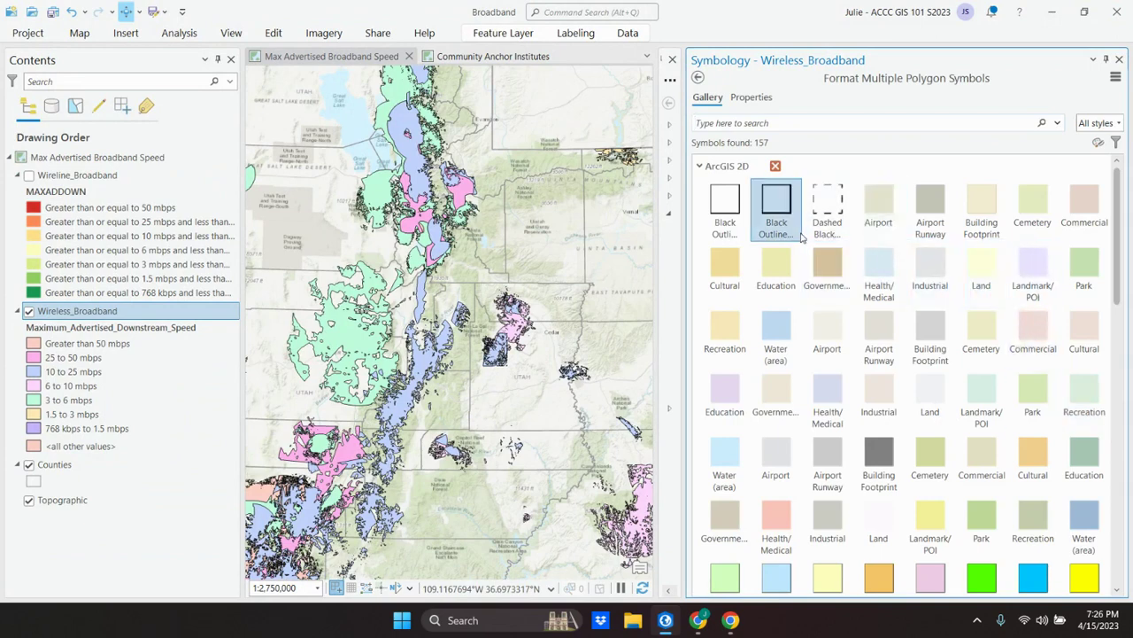
click(753, 99)
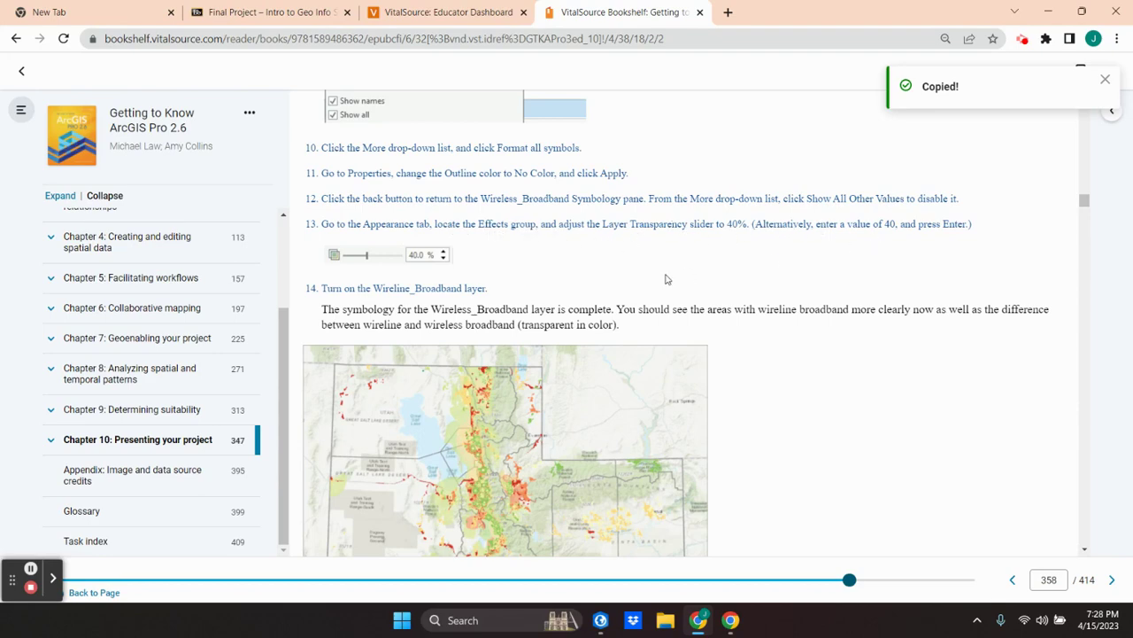
Review textbook steps 12 to 14 on hiding other values, setting layer transparency, and turning on Wireline_Broadband.
click(31, 571)
mouse_move(700, 625)
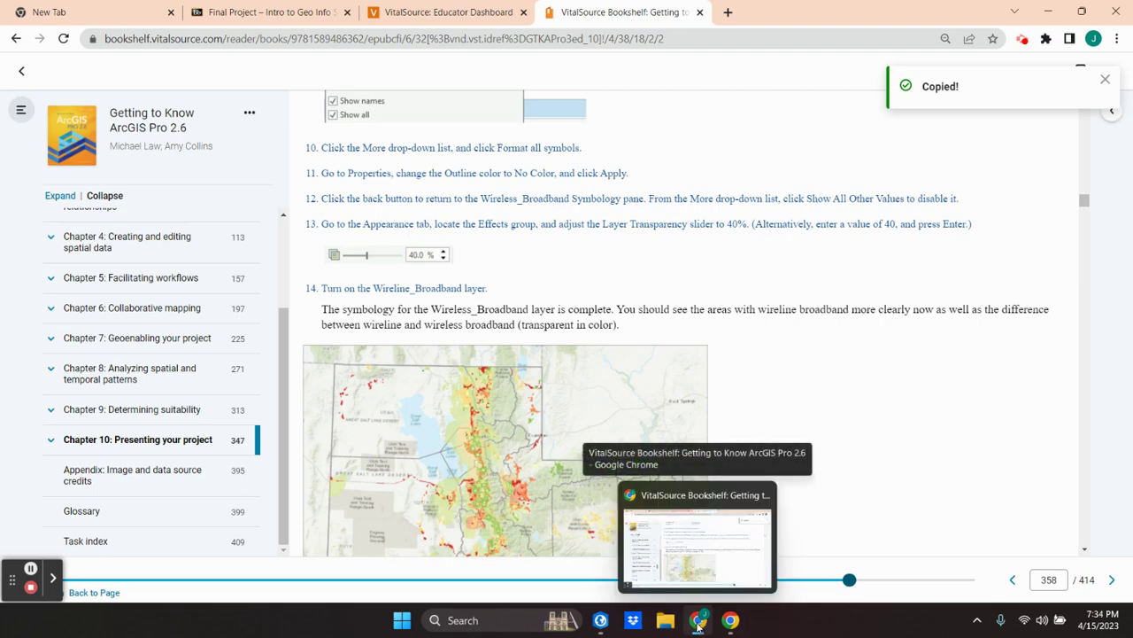
click(698, 625)
click(698, 625)
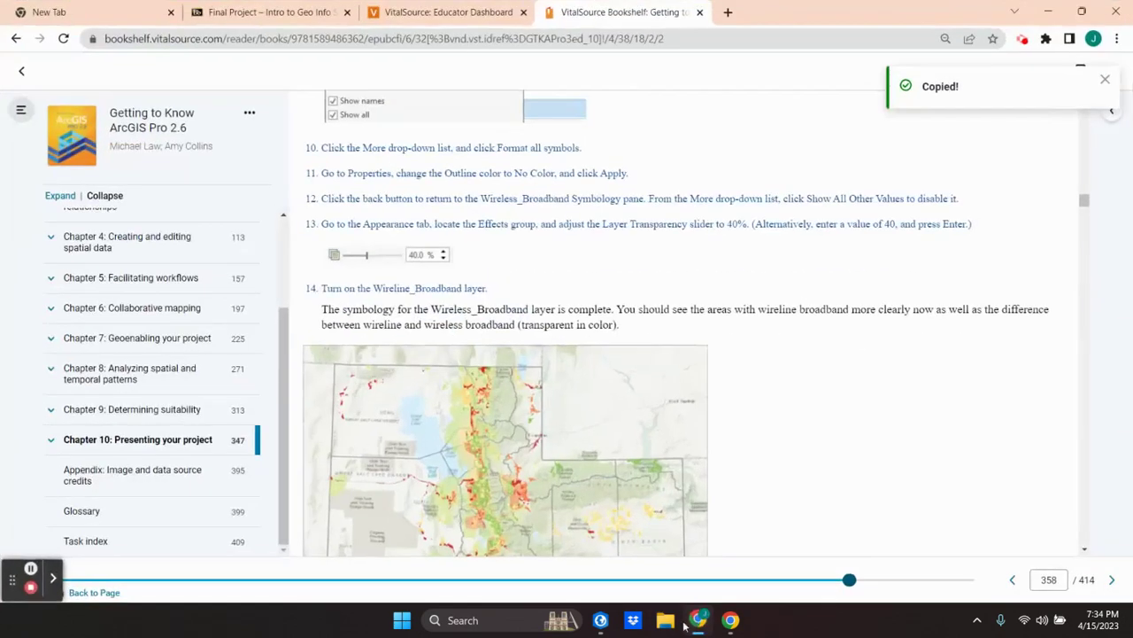
In ArcGIS Pro, set the Wireless_Broadband layer's transparency to 40%.
click(601, 622)
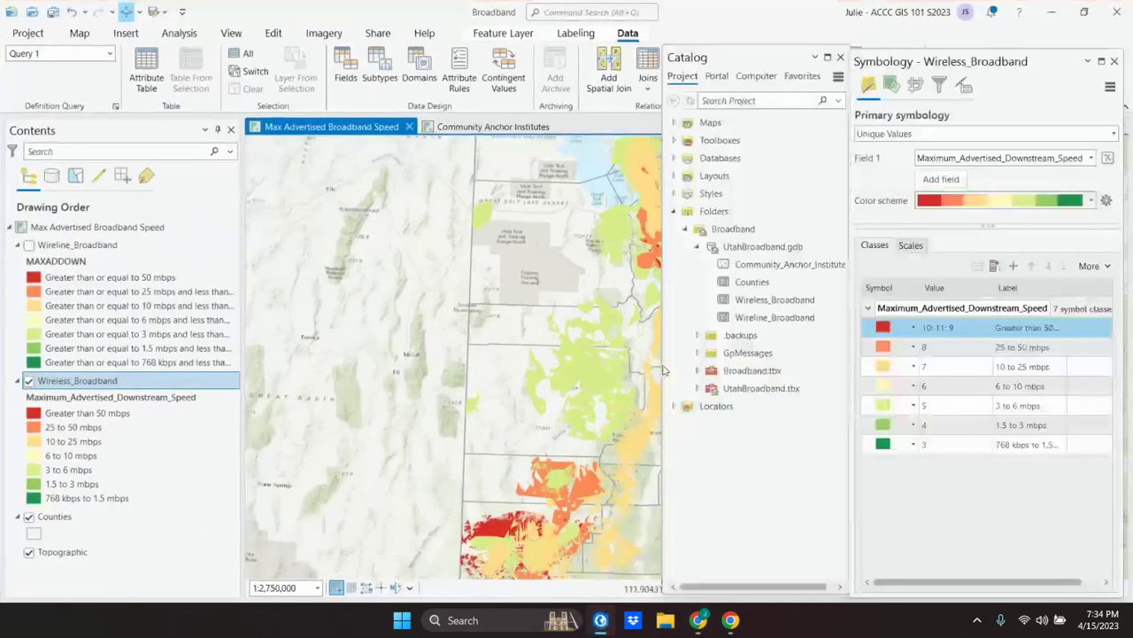
click(503, 34)
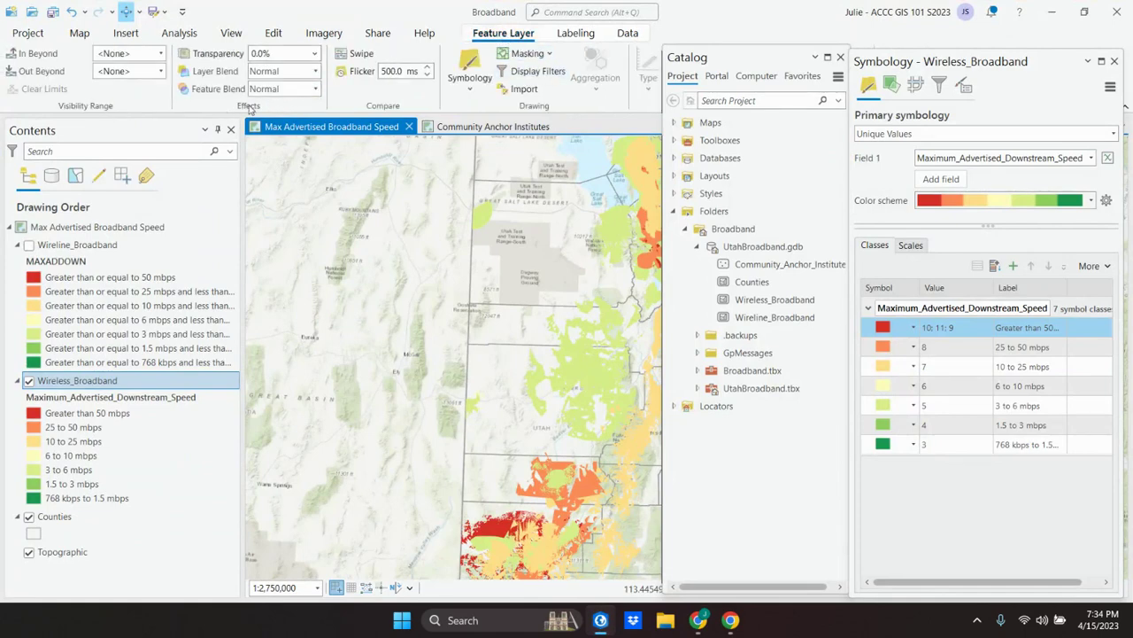
click(315, 55)
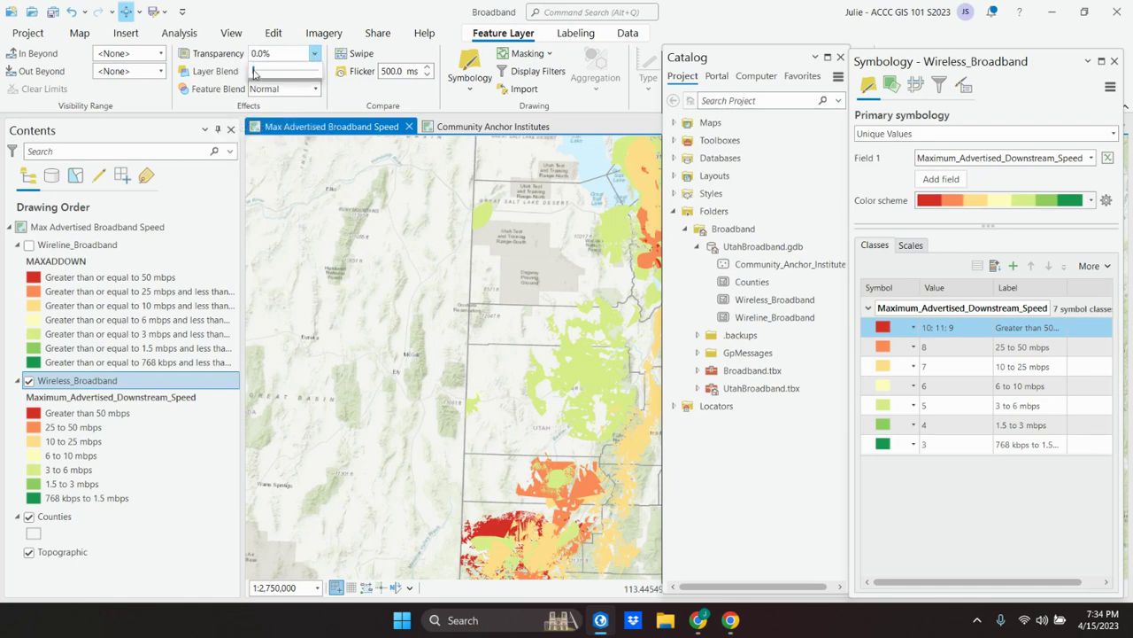
drag(254, 72, 278, 73)
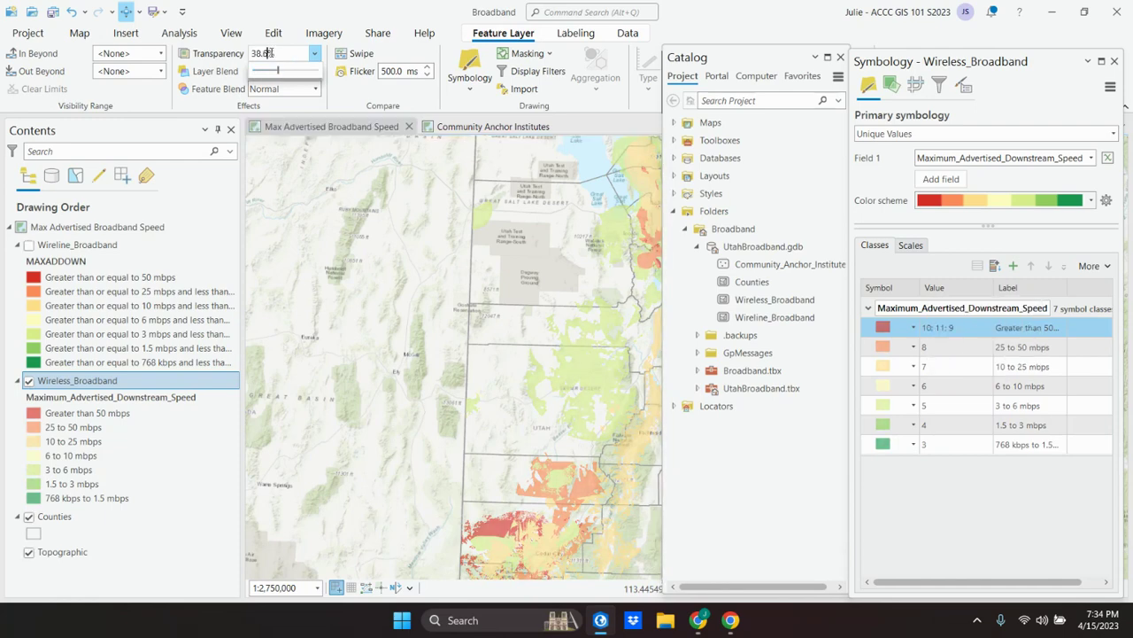
double_click(271, 54)
text(40.0)
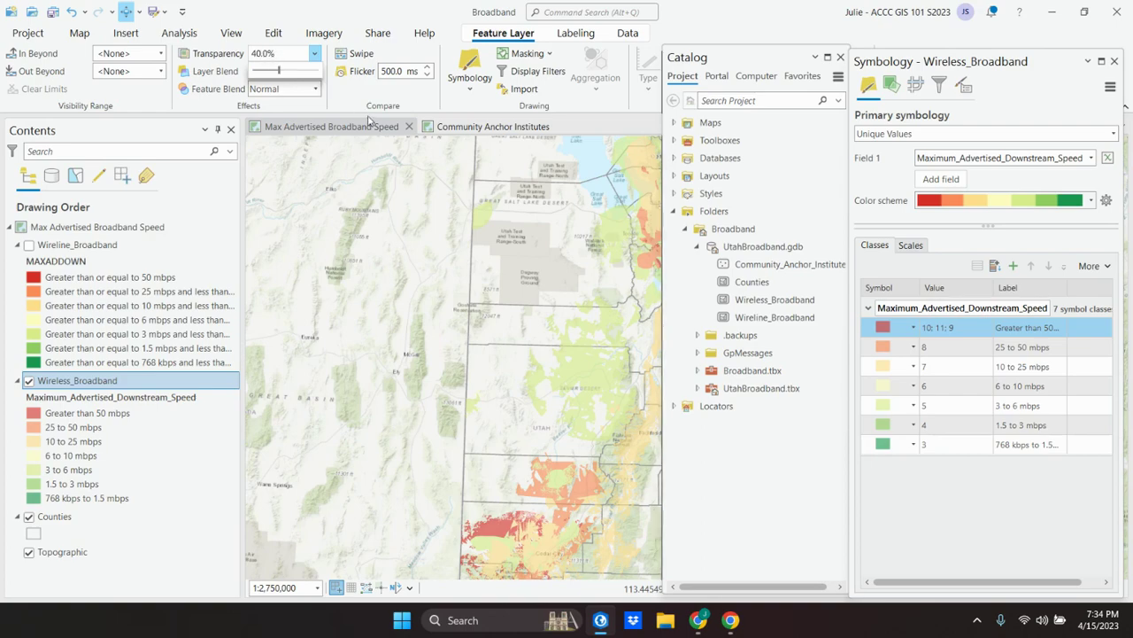
click(601, 622)
click(602, 623)
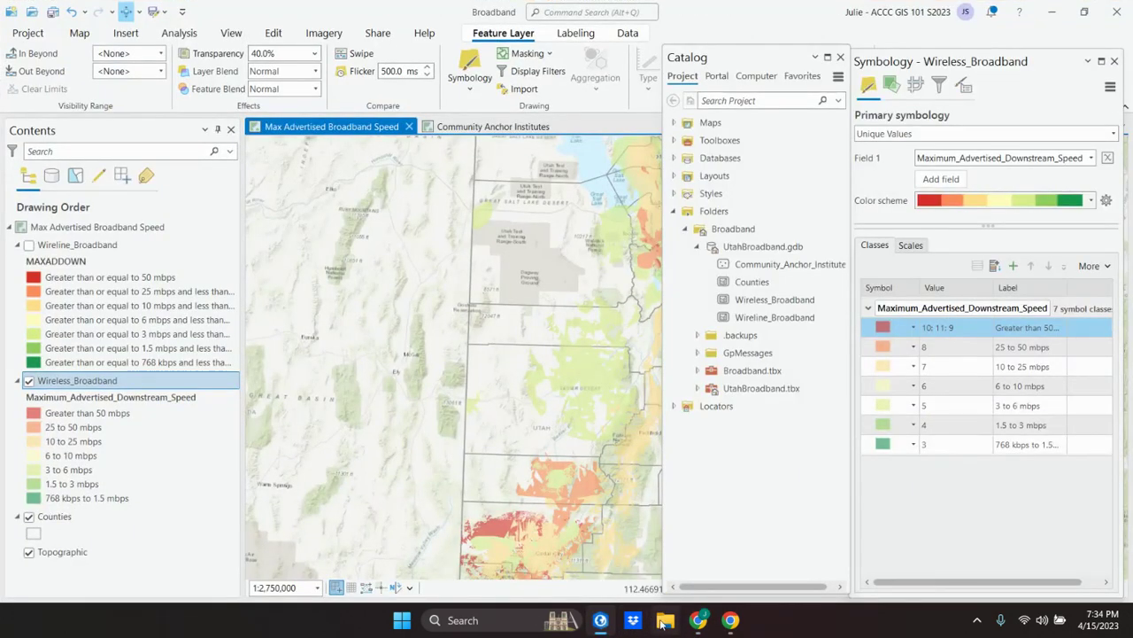
Review textbook step 14 and its reference map showing wireline broadband over the transparent wireless layer.
click(699, 620)
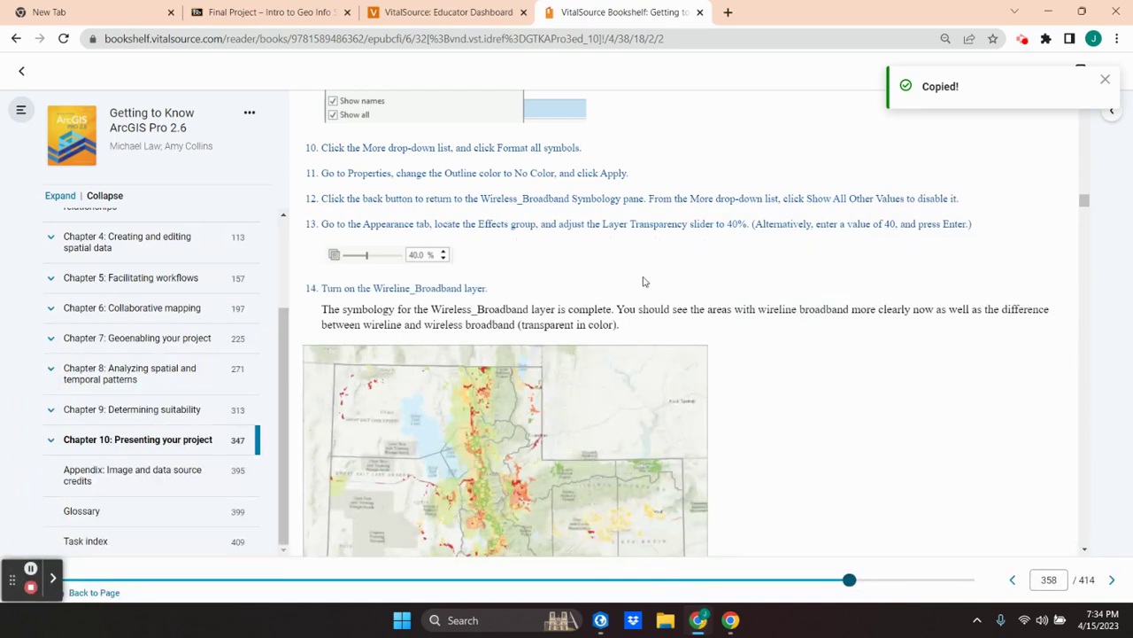
scroll(442, 298, down, 2)
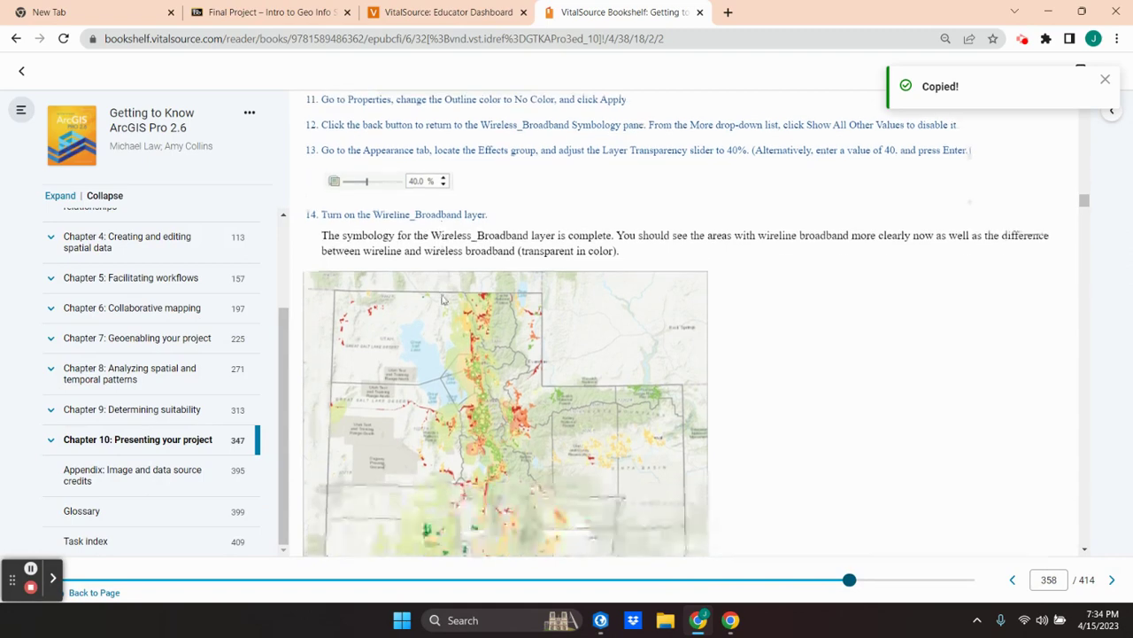
scroll(441, 295, down, 1)
scroll(442, 295, down, 1)
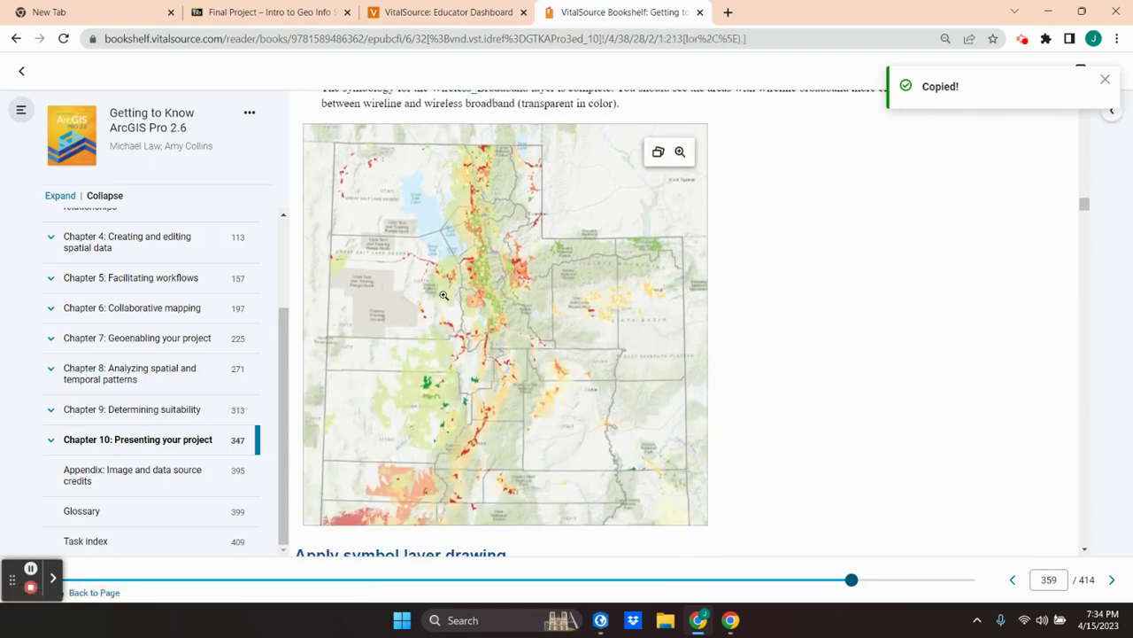
scroll(443, 295, up, 1)
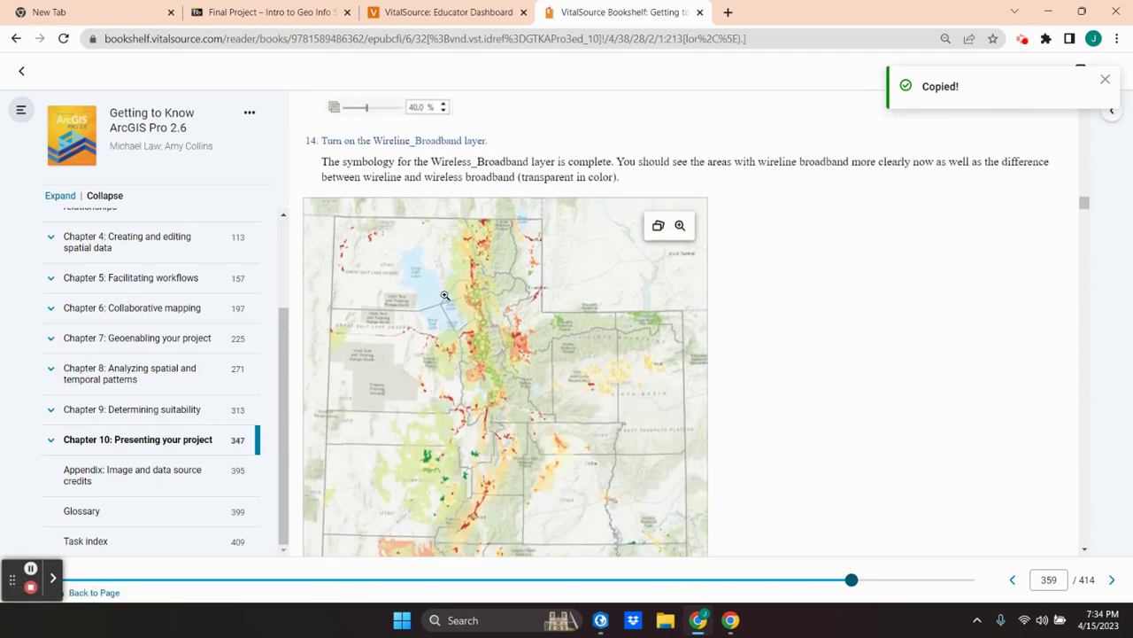
In ArcGIS Pro, close Symbology, move Catalog off the Utah map area, and turn on the Wireline_Broadband layer.
click(600, 620)
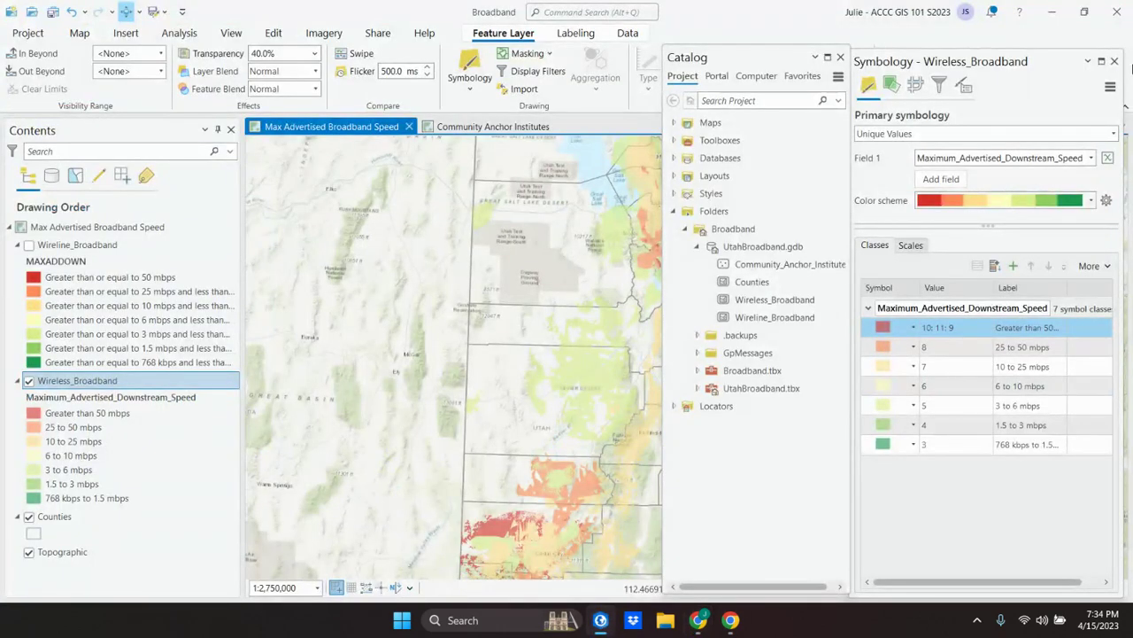
click(1113, 61)
drag(775, 60, 1114, 319)
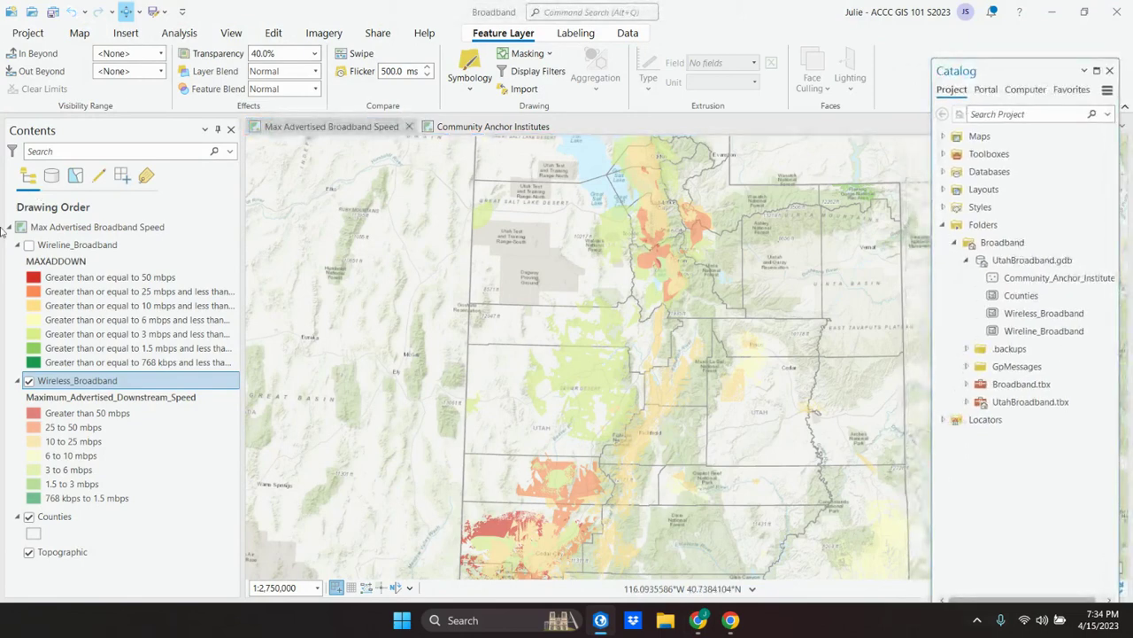
click(29, 245)
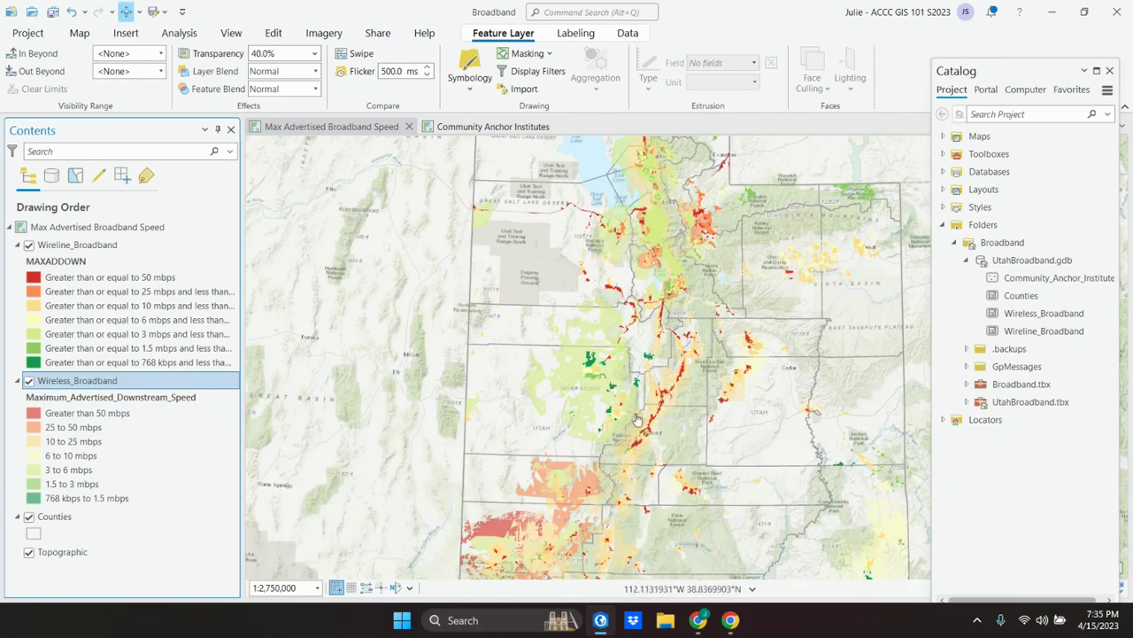
In the textbook, read the Apply symbol layer drawing section, including its comparison maps and steps 1 to 4.
click(602, 620)
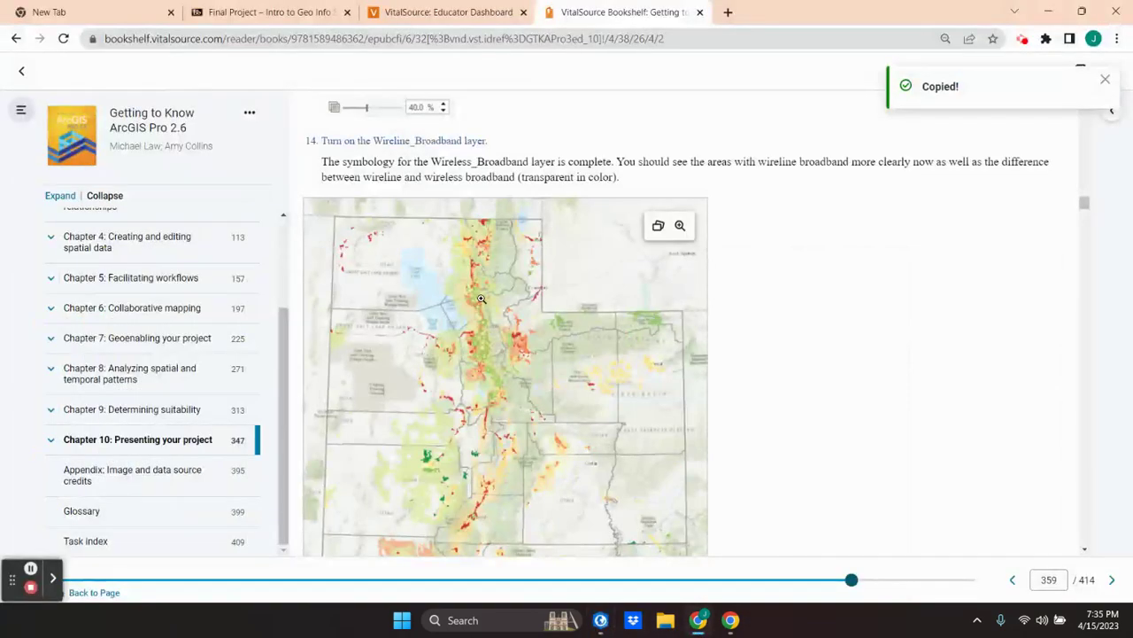
scroll(551, 275, down, 8)
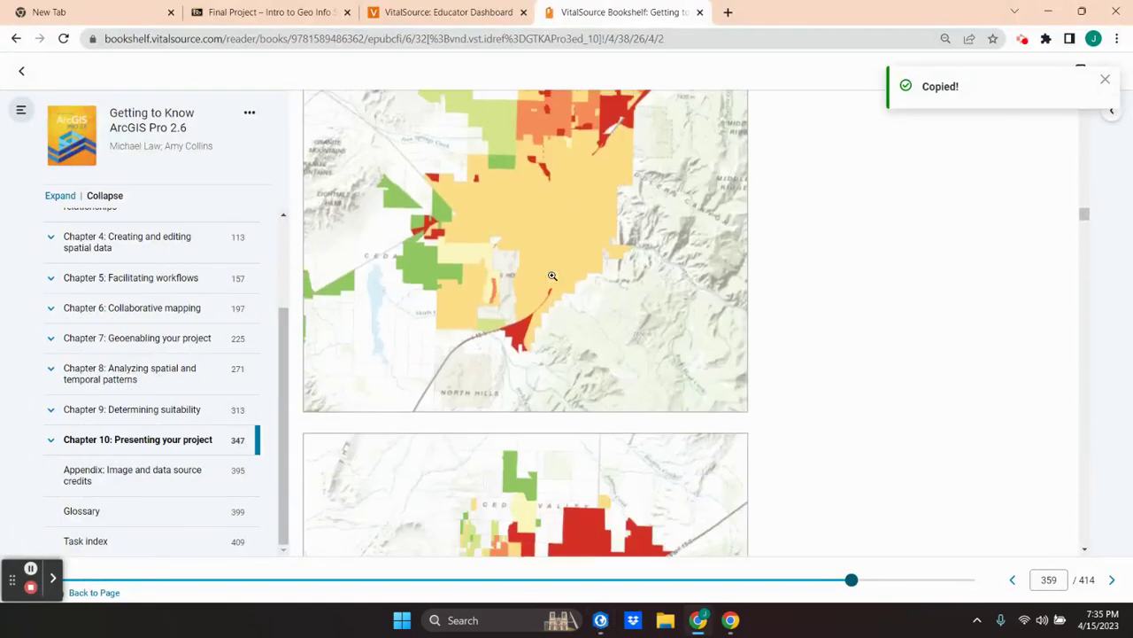
scroll(551, 275, up, 2)
scroll(551, 276, up, 1)
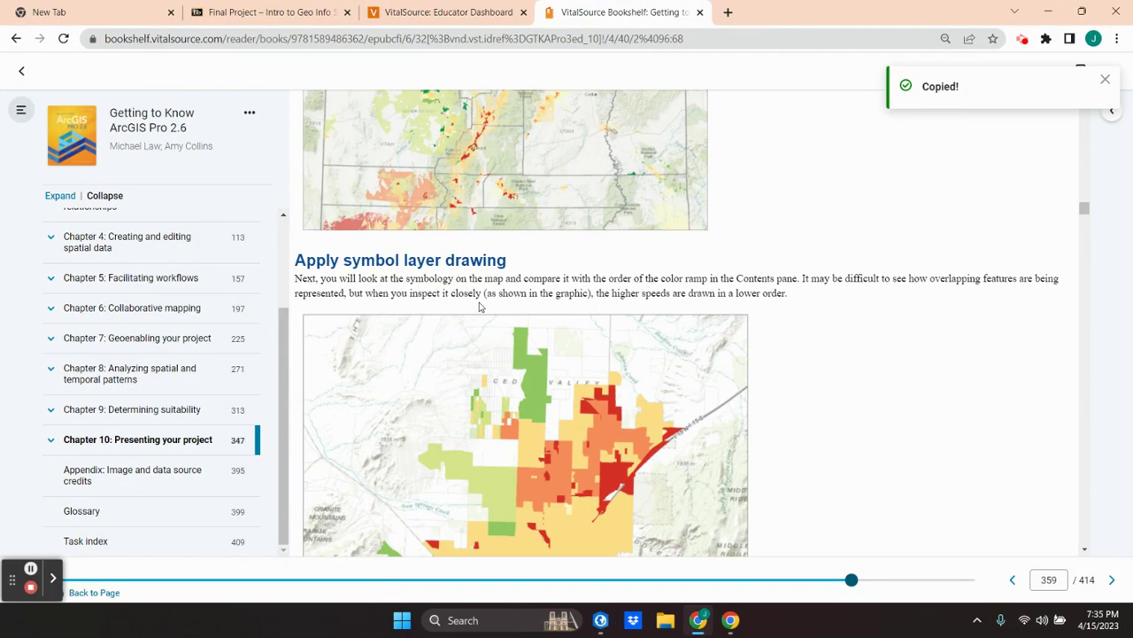
scroll(479, 306, down, 5)
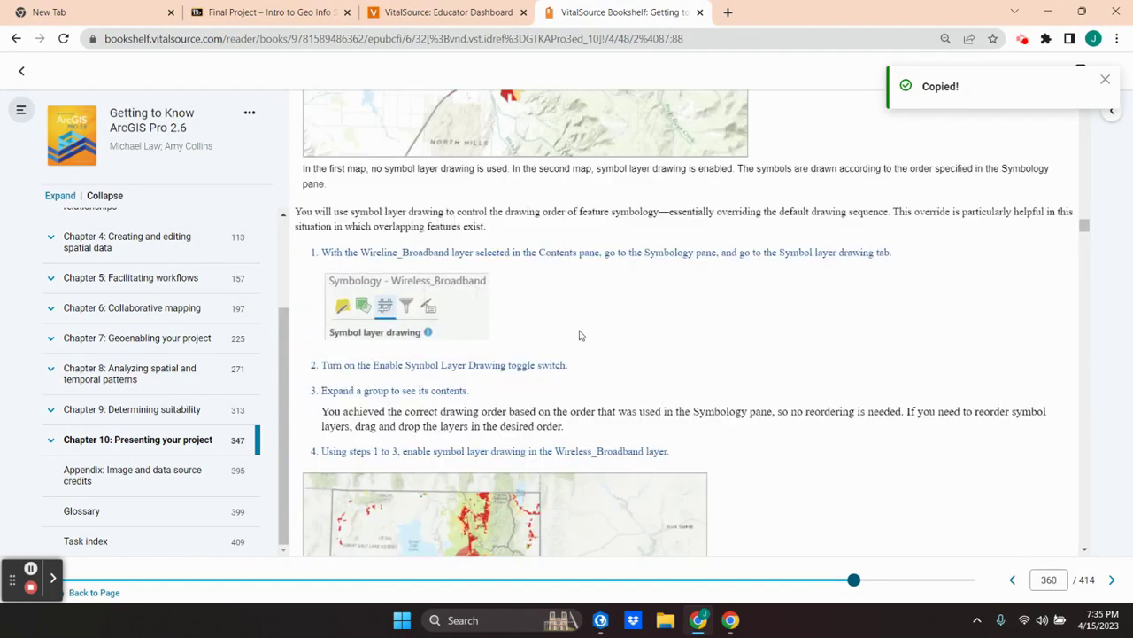
mouse_move(385, 307)
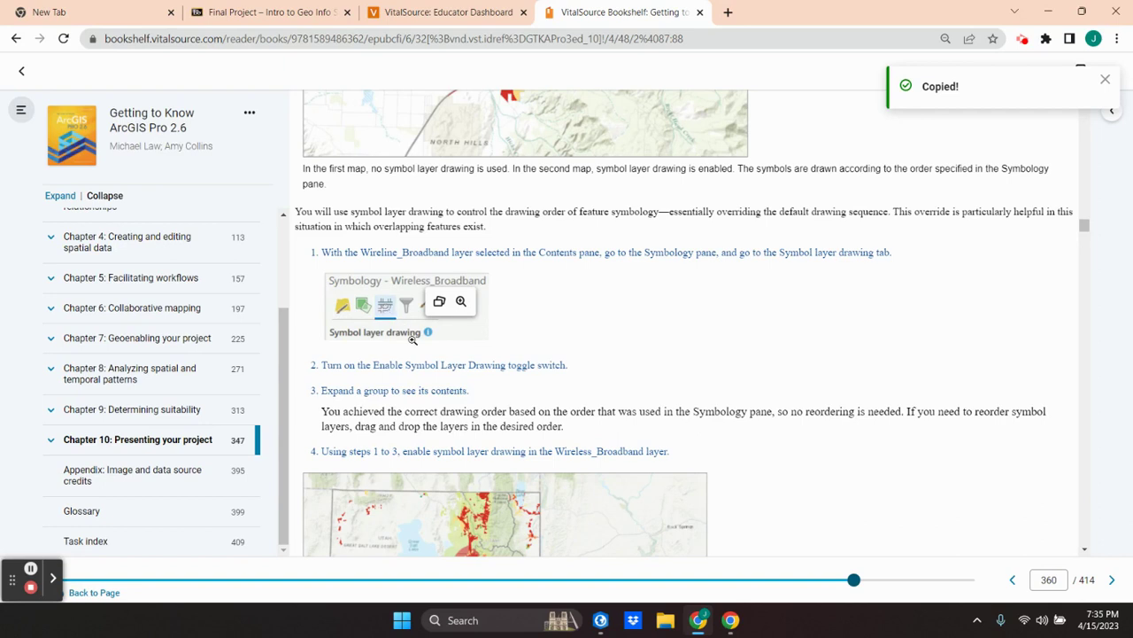
scroll(411, 339, down, 3)
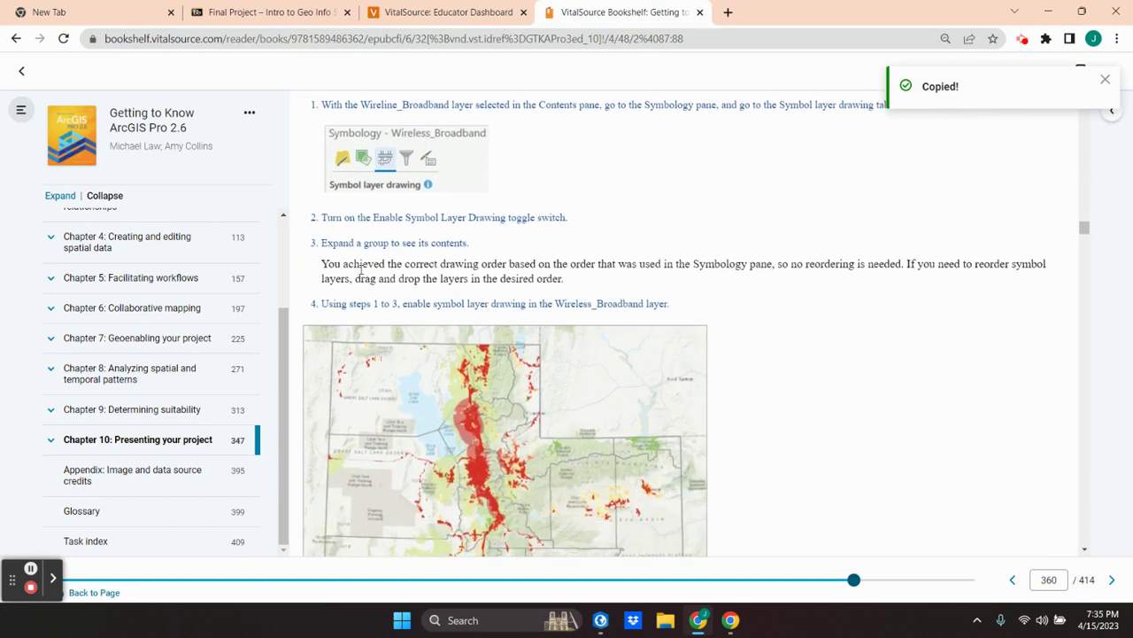
mouse_move(464, 459)
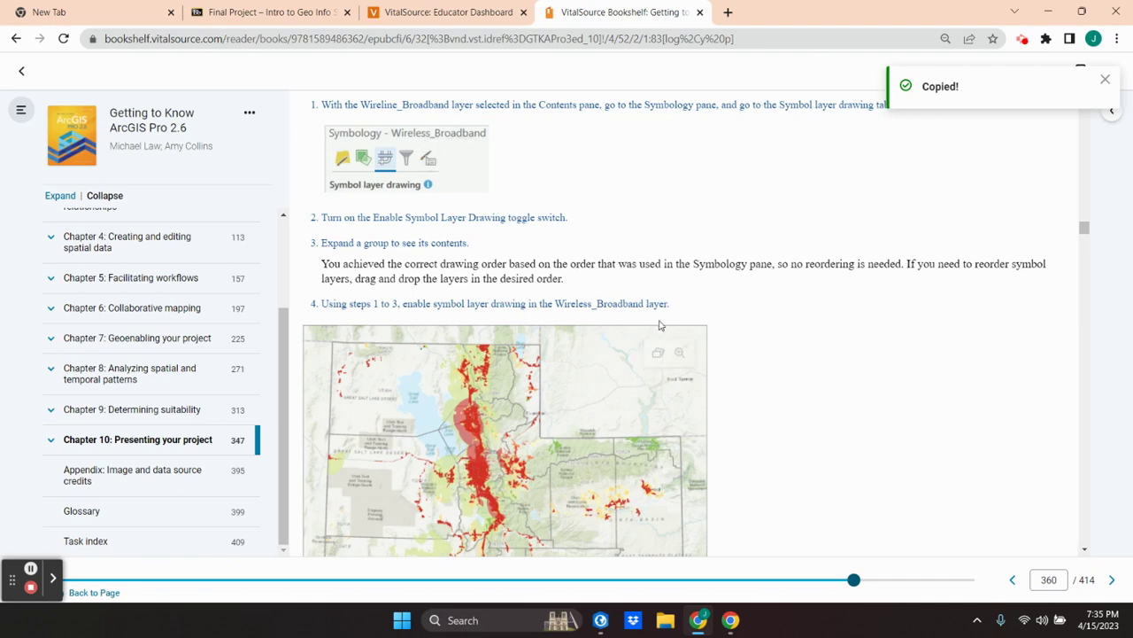
Review the textbook's finished symbol layer drawing map and the start of Exercise 10B, and check the map in ArcGIS Pro against it.
scroll(576, 370, down, 4)
scroll(577, 372, down, 2)
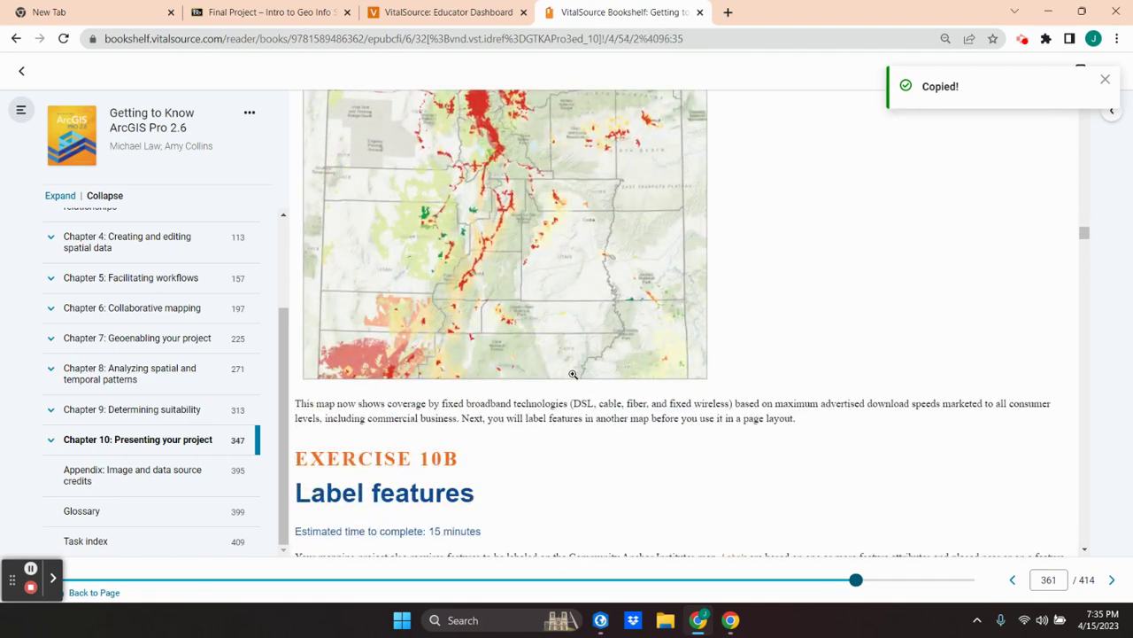
scroll(573, 374, up, 5)
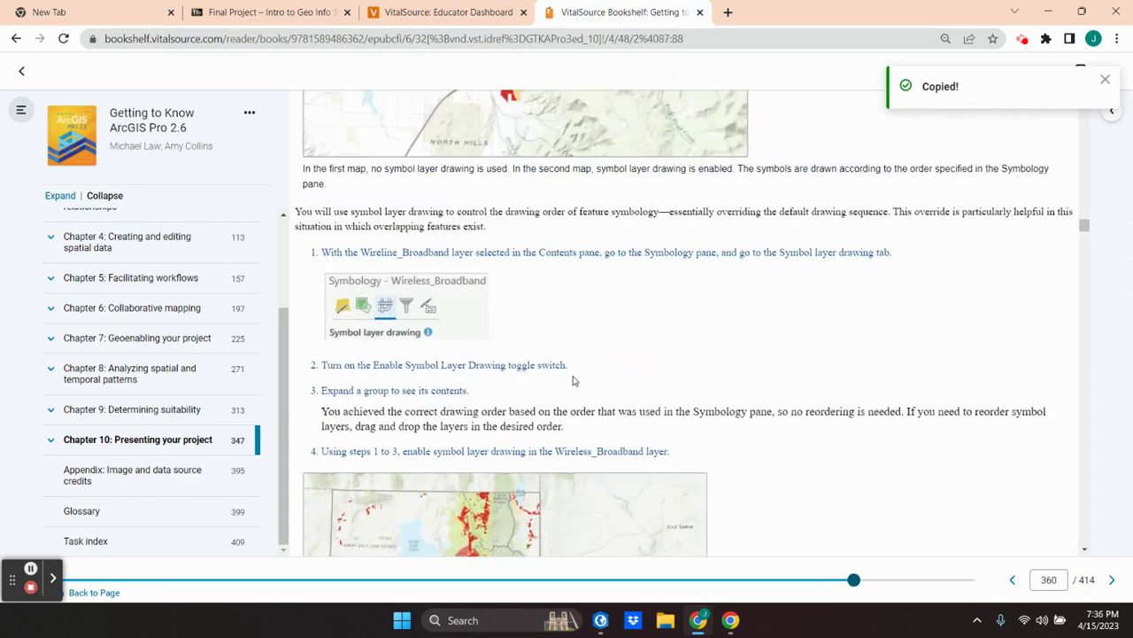
scroll(573, 380, down, 5)
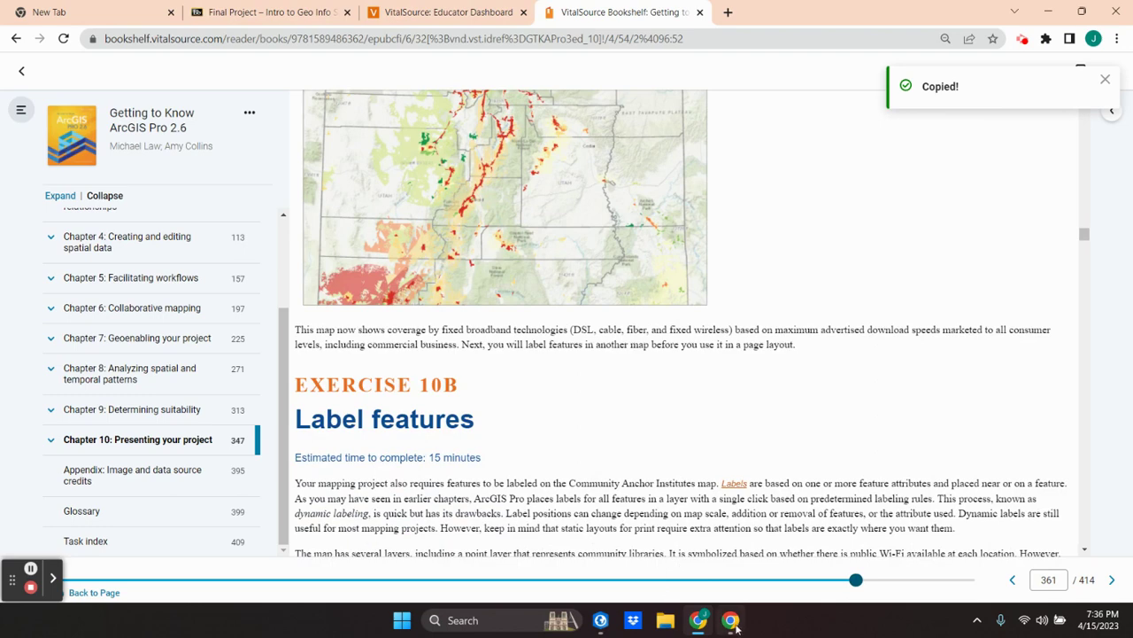
mouse_move(695, 627)
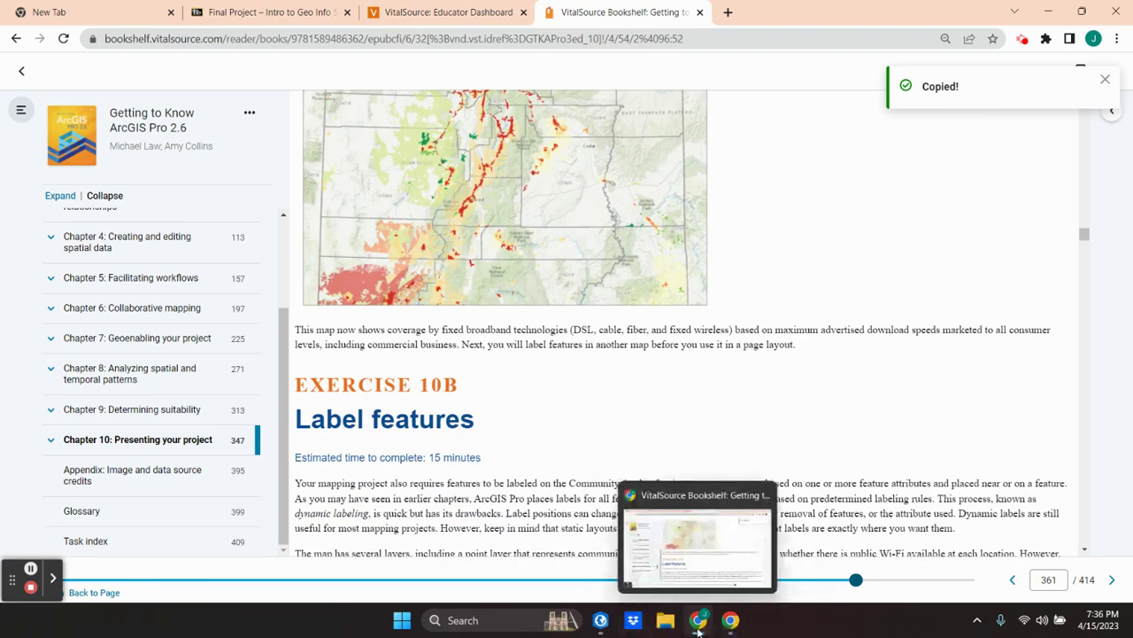
click(600, 619)
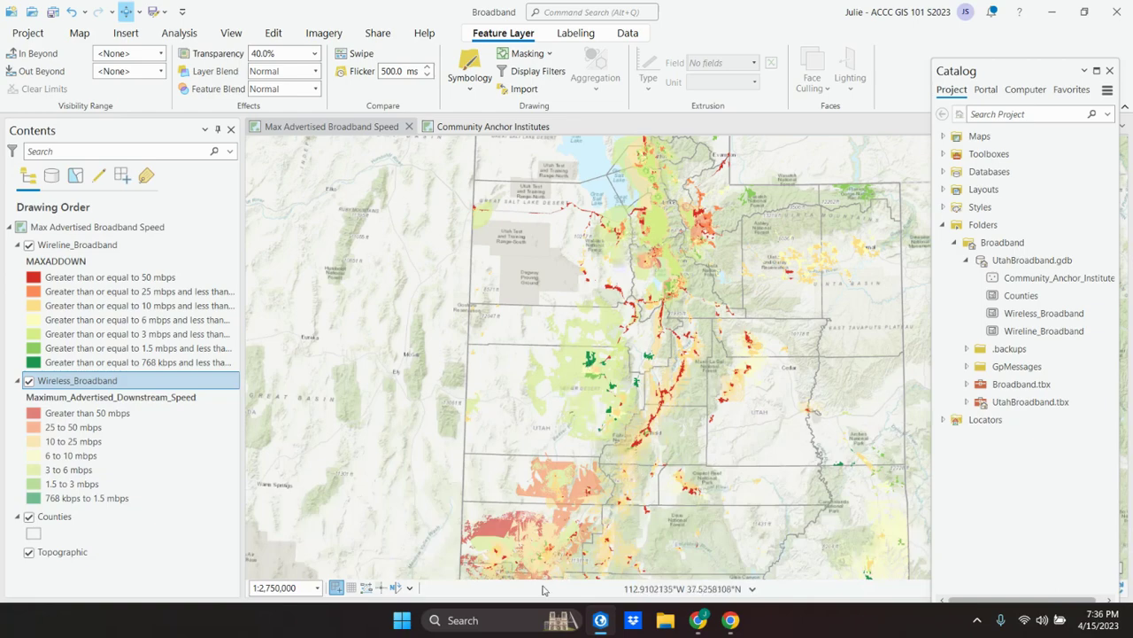
click(600, 620)
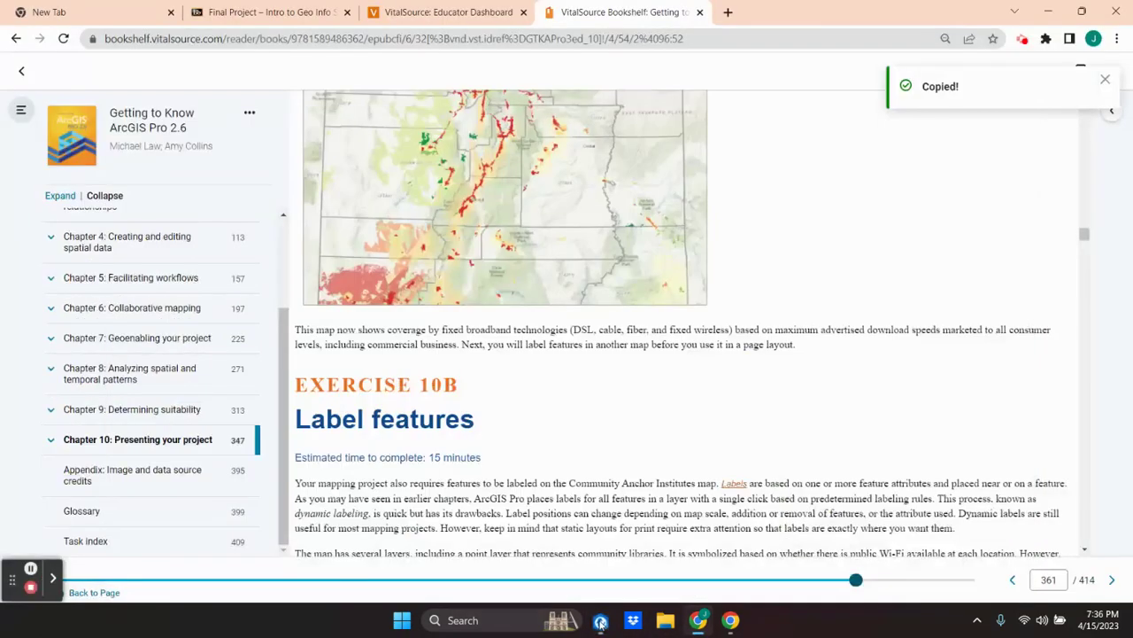